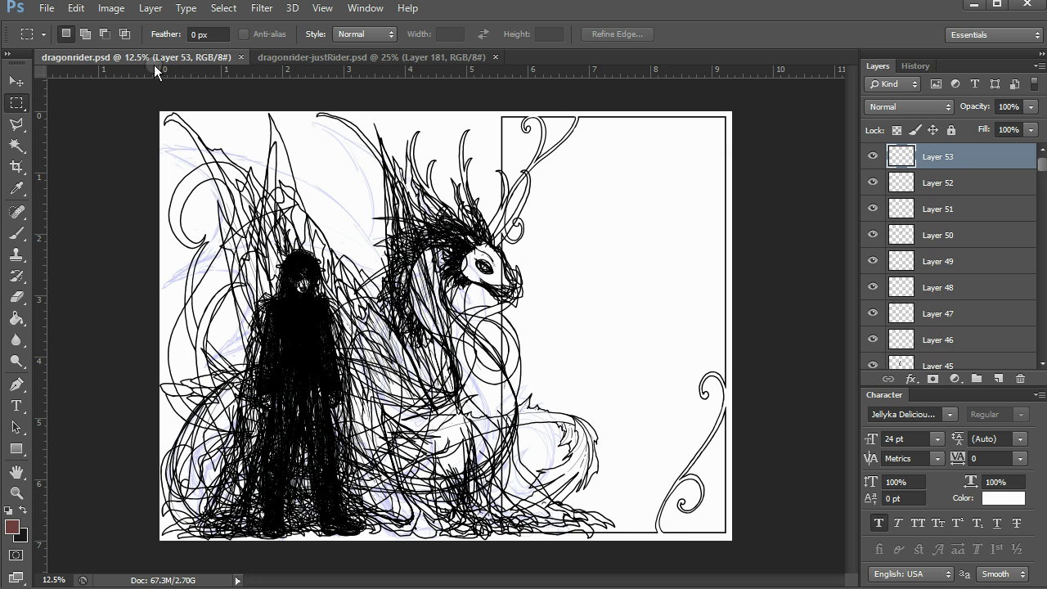
- Close dragonrider.psd in Photoshop, leaving only dragonrider-justRider.psd open
click(123, 57)
click(240, 58)
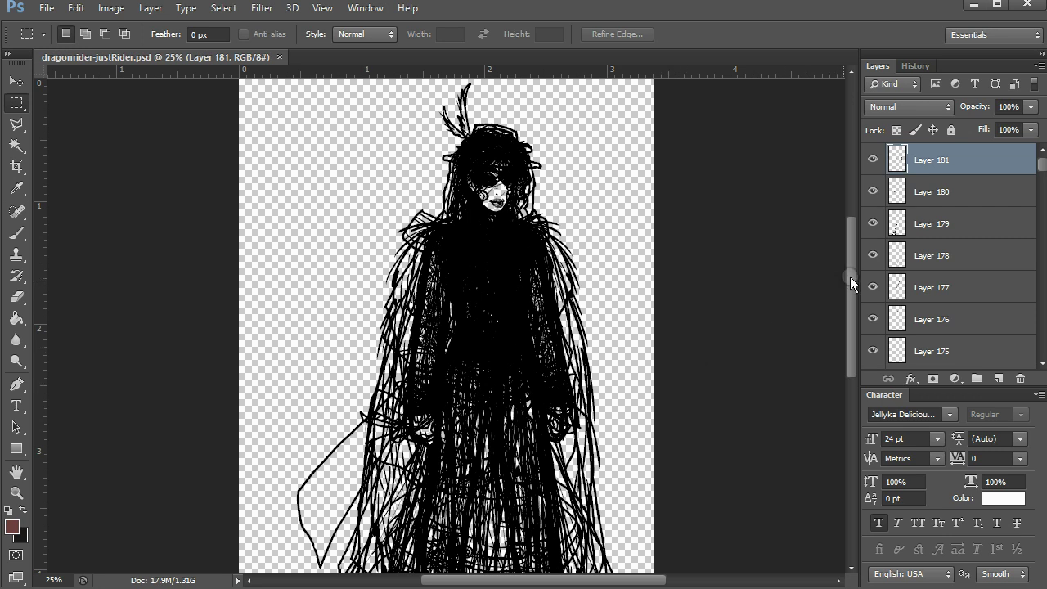
mouse_move(850, 277)
mouse_down()
mouse_move(845, 337)
mouse_move(837, 268)
mouse_up()
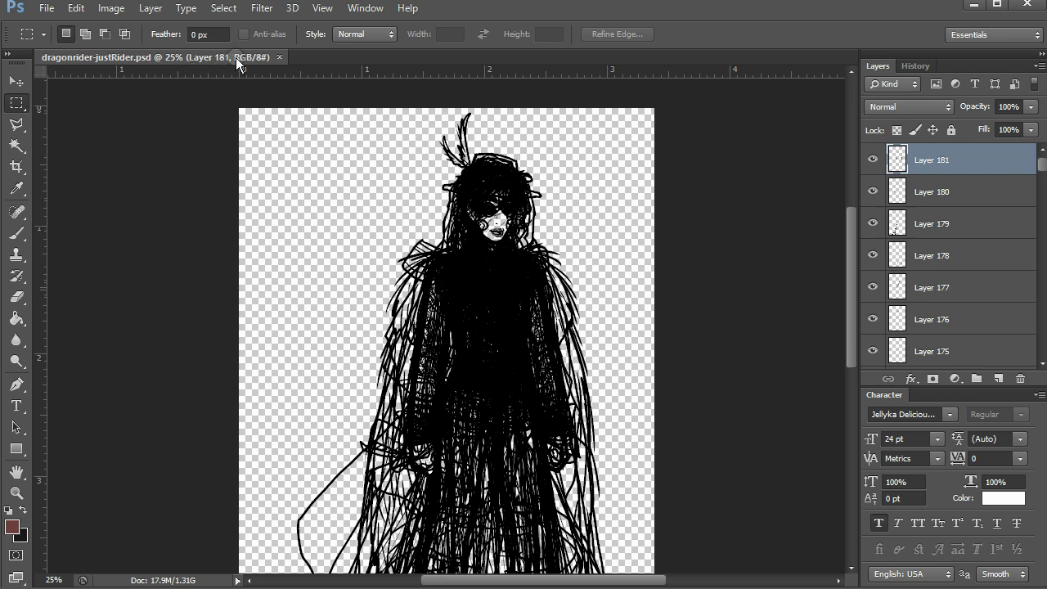
- Close dragonrider-justRider.psd and delete the pink title text from the Flash stage
click(279, 56)
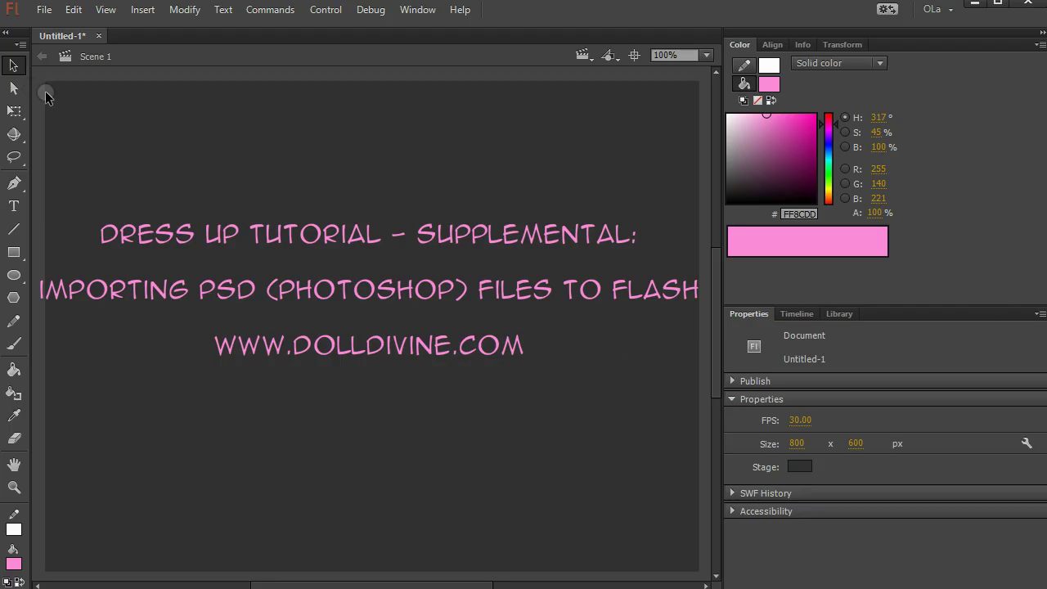
drag(292, 144, 400, 413)
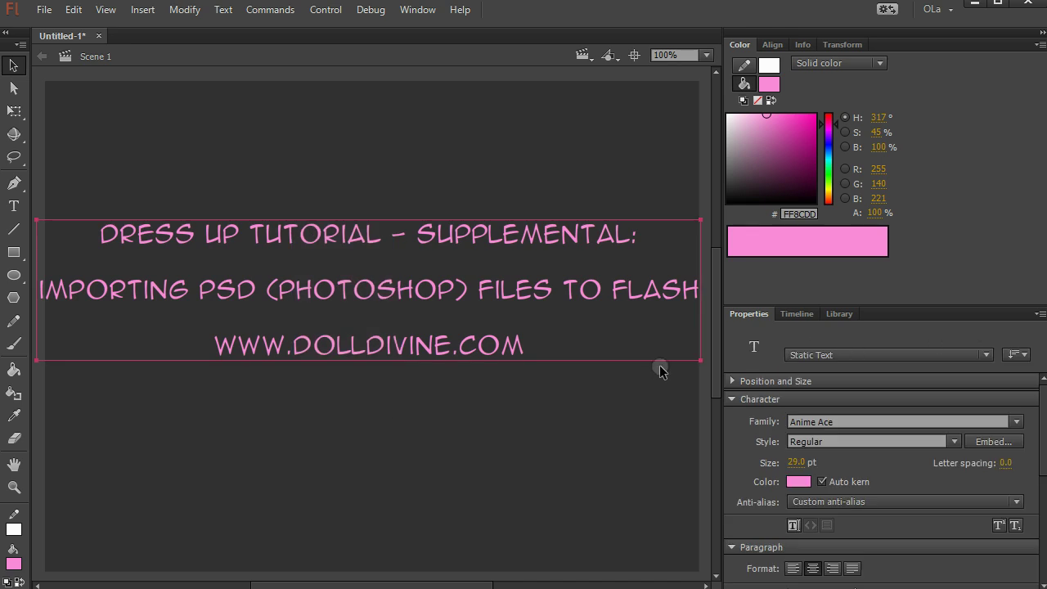
key(Delete)
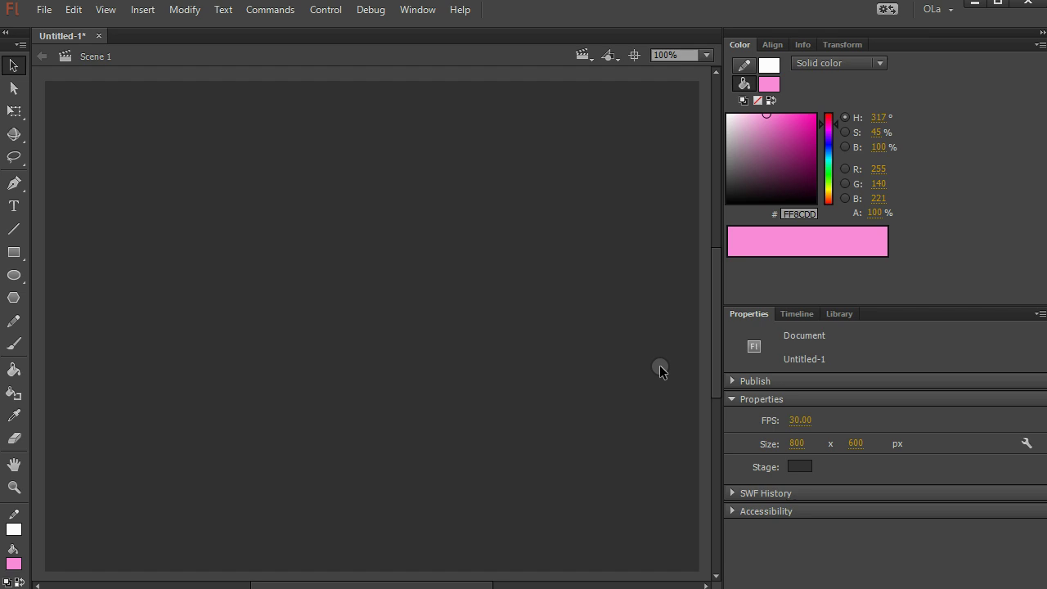
- Import to Stage and pick dragonrider-justRider.psd from 0 Collabs > Dragon Rider
click(42, 11)
mouse_move(182, 262)
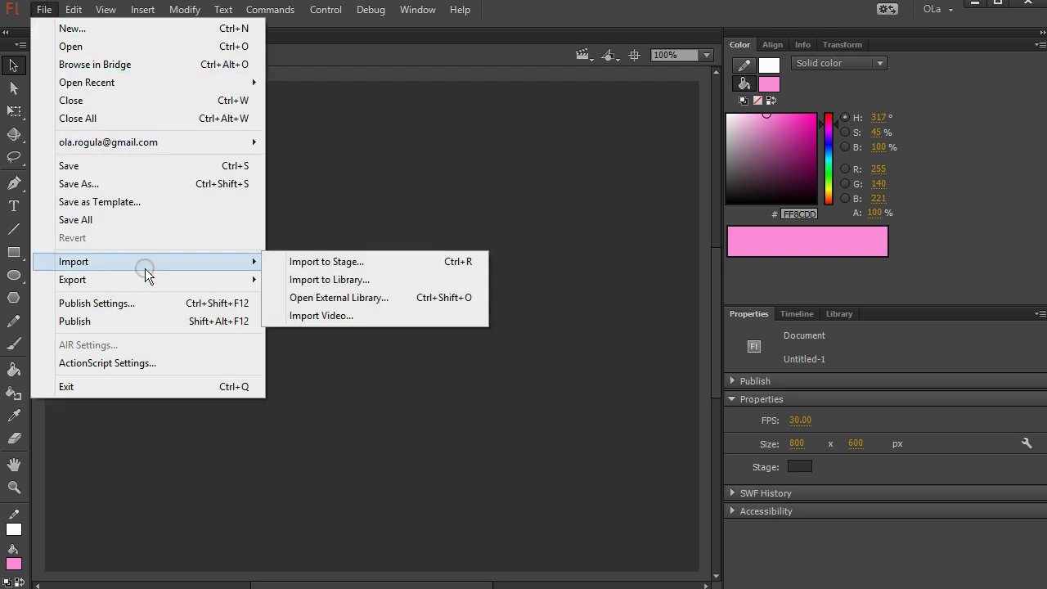
click(345, 262)
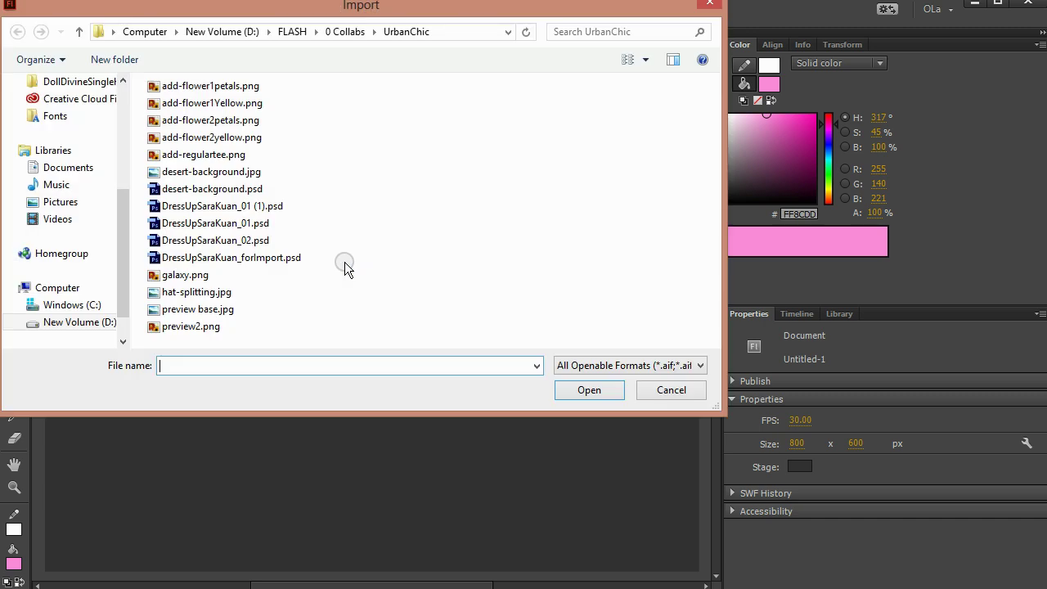
click(333, 31)
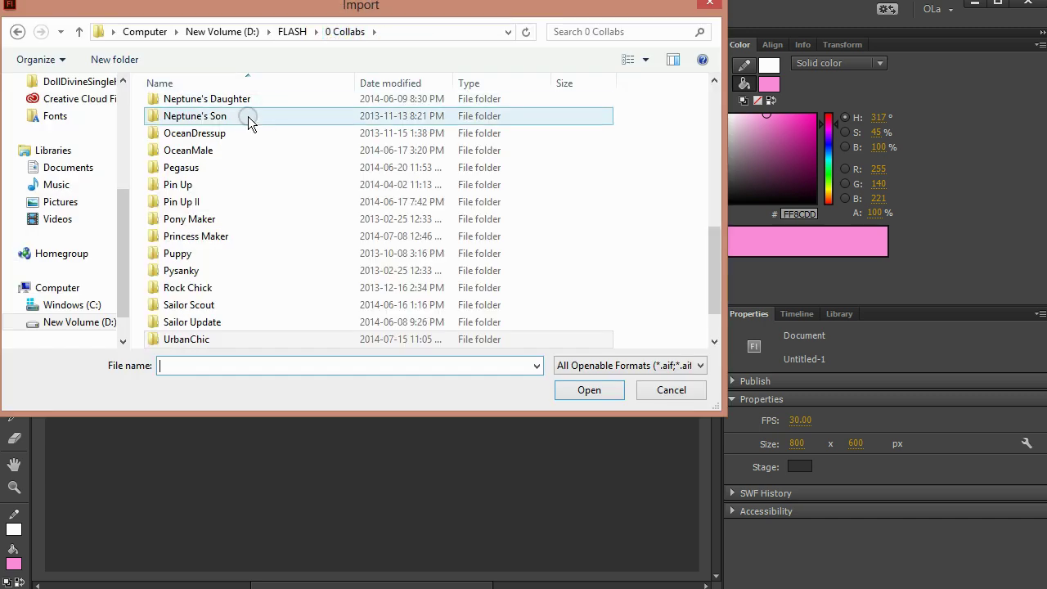
scroll(215, 136, up, 8)
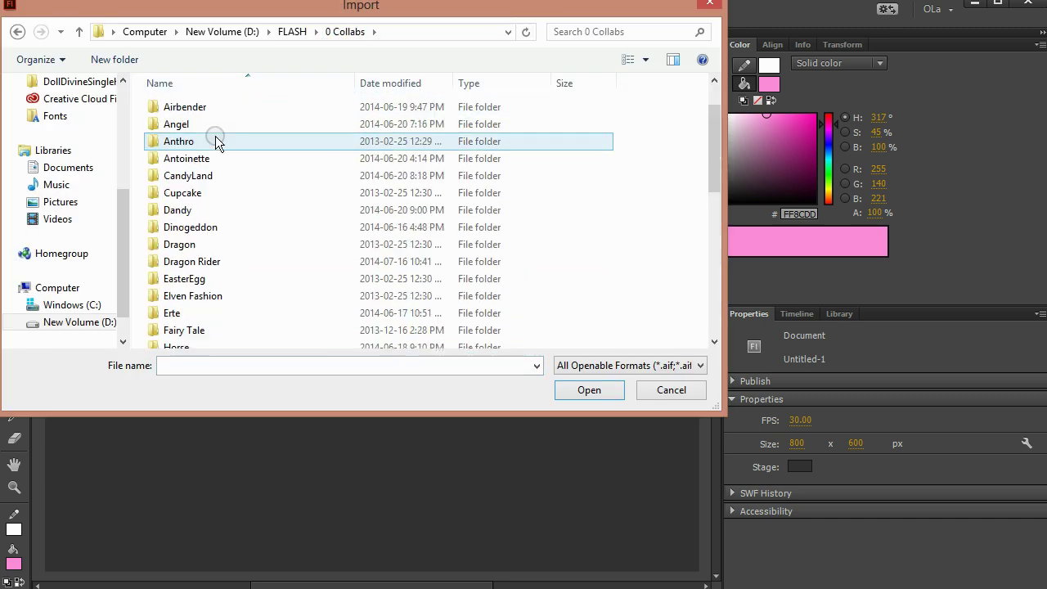
double_click(206, 261)
click(270, 147)
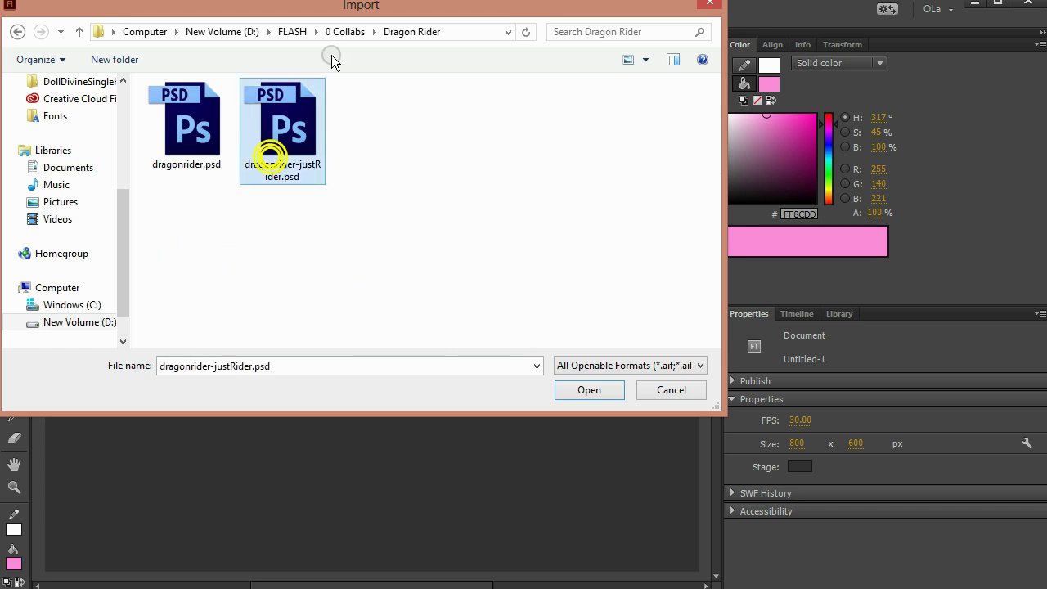
drag(390, 8, 506, 101)
- Import the PSD with editable paths and effects, editable text, and Flash layers
double_click(393, 230)
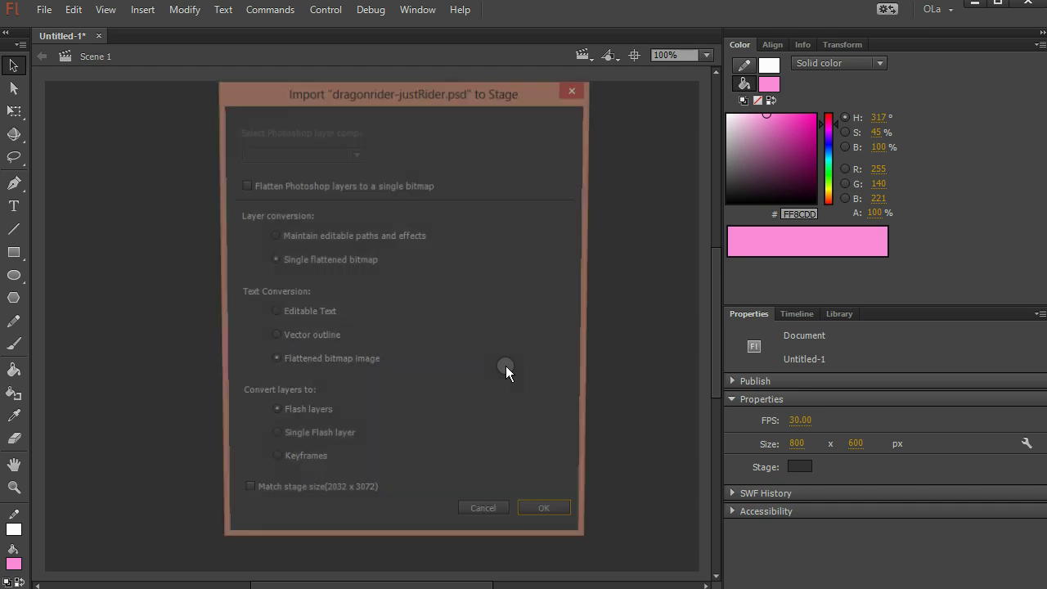
drag(424, 100, 479, 102)
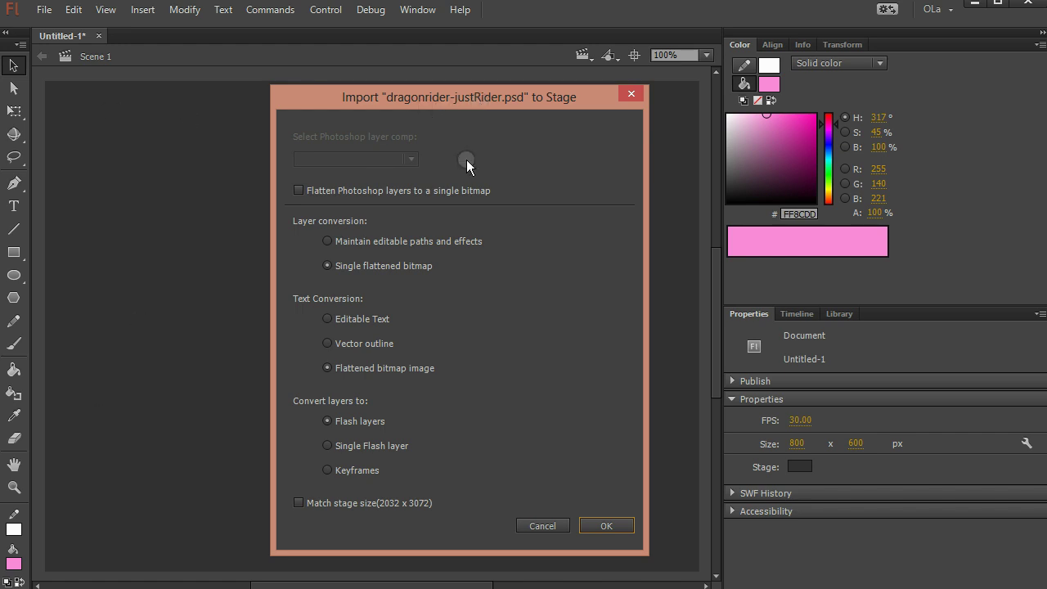
drag(478, 99, 460, 98)
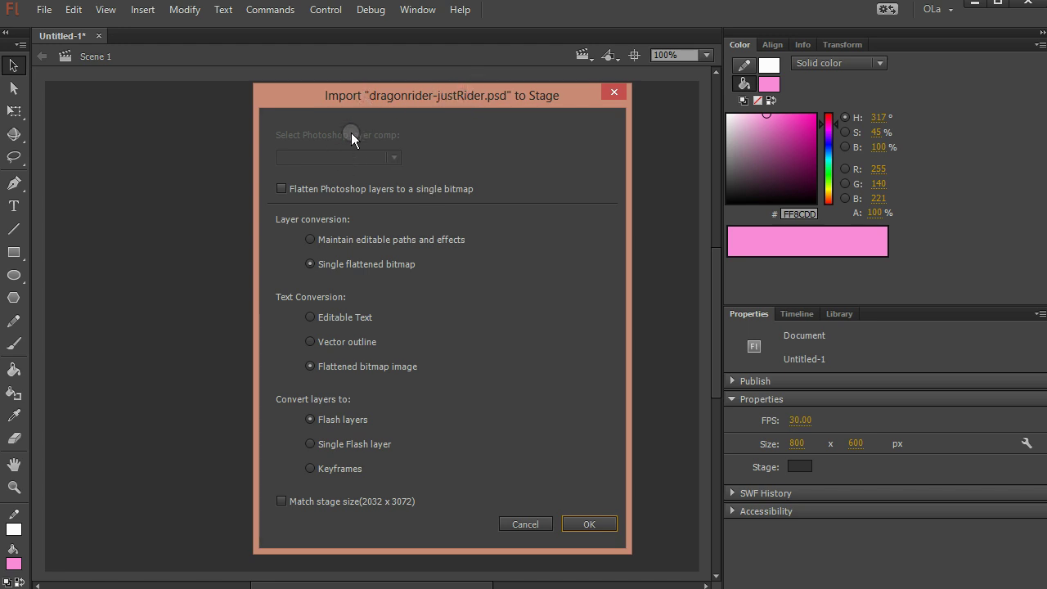
click(427, 96)
click(311, 240)
click(311, 317)
click(334, 421)
click(320, 516)
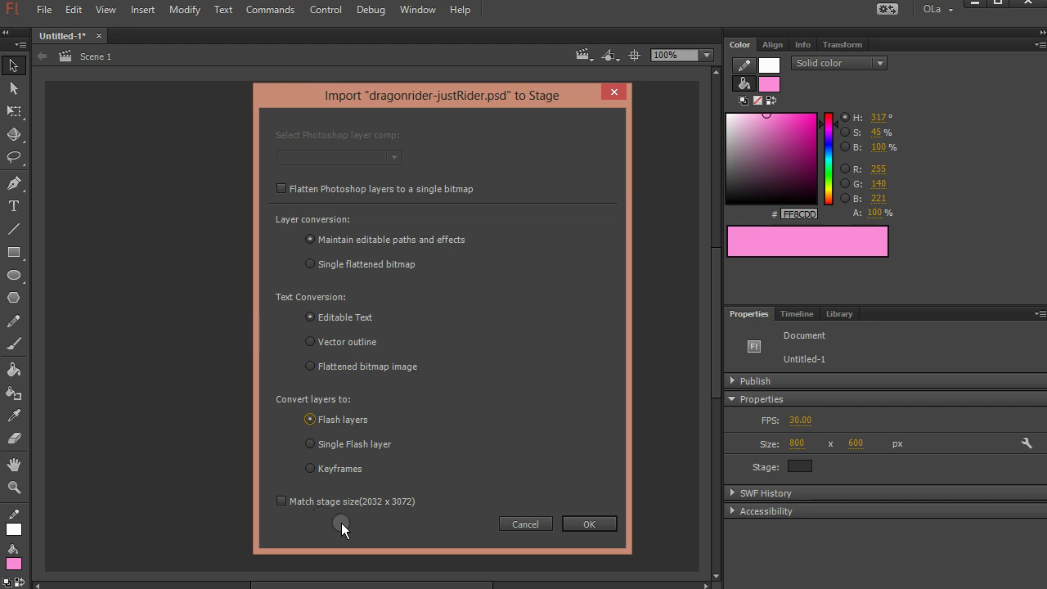
click(587, 523)
click(776, 444)
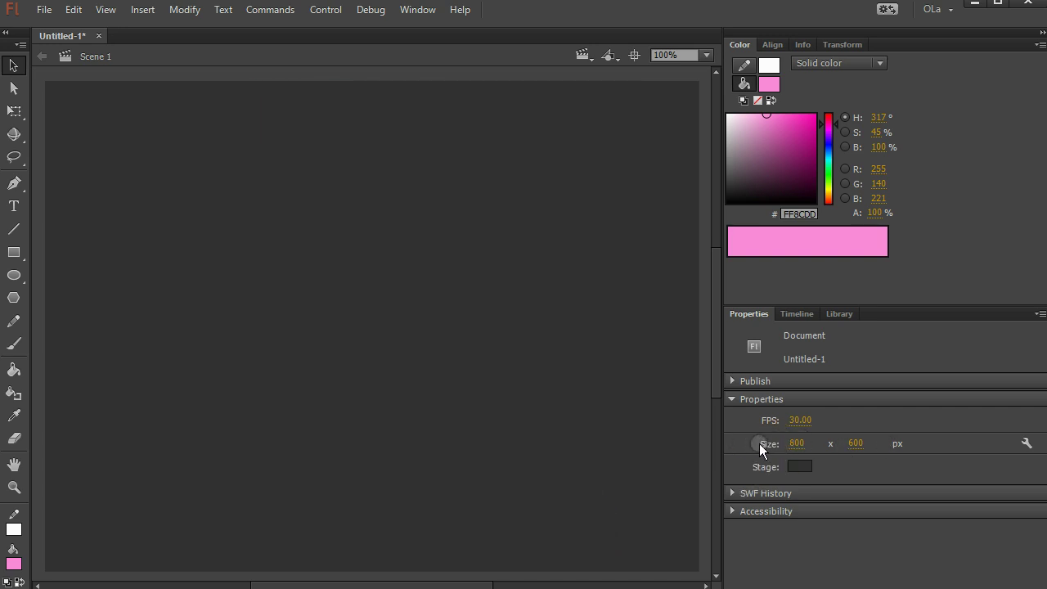
- Enter the imported rider movie clip and switch the view to Outlines preview mode
click(508, 390)
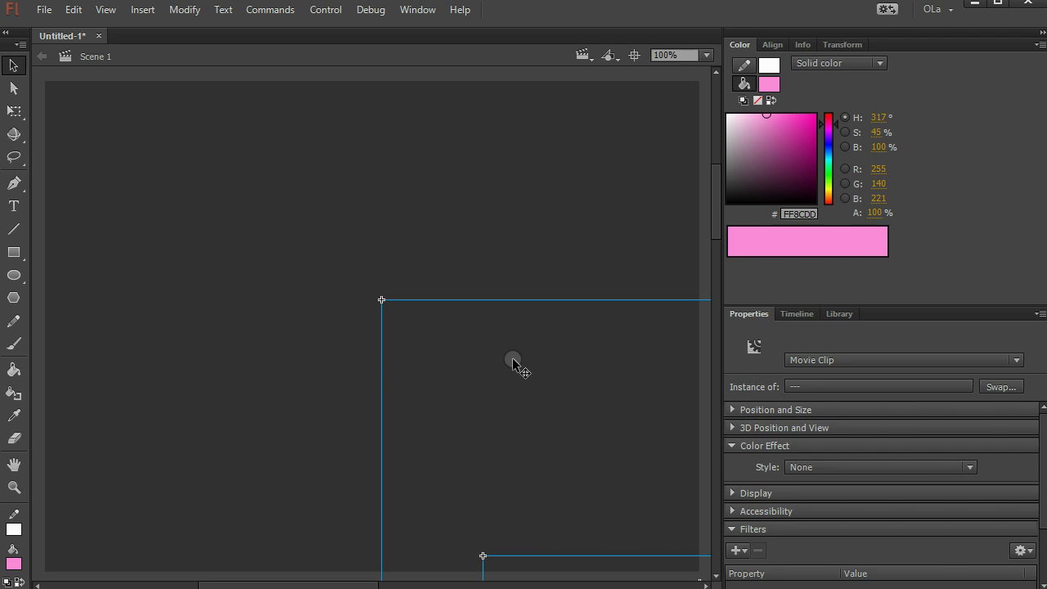
double_click(551, 374)
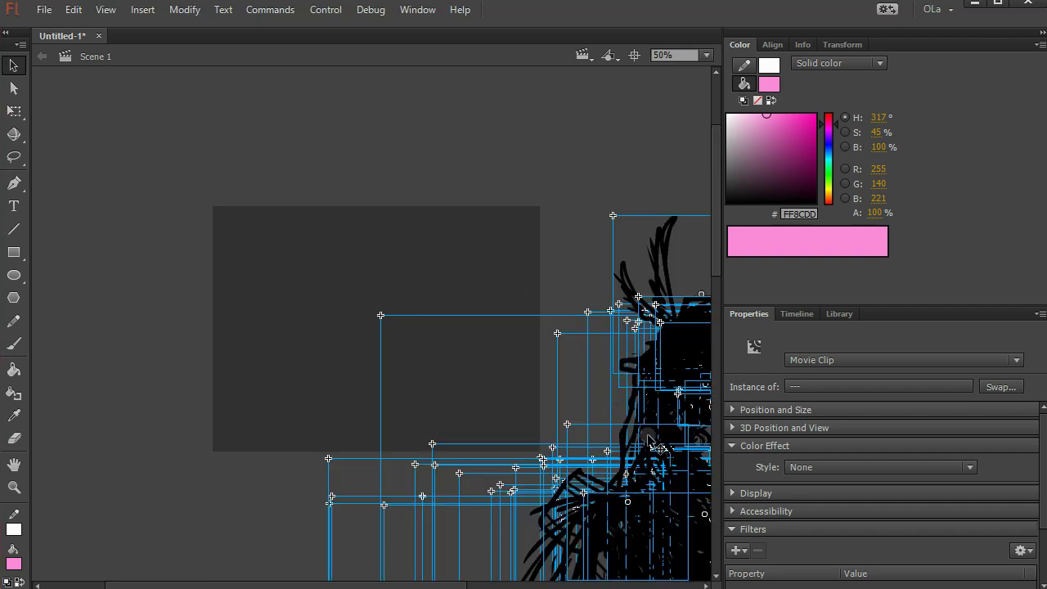
click(279, 123)
click(106, 10)
mouse_move(140, 109)
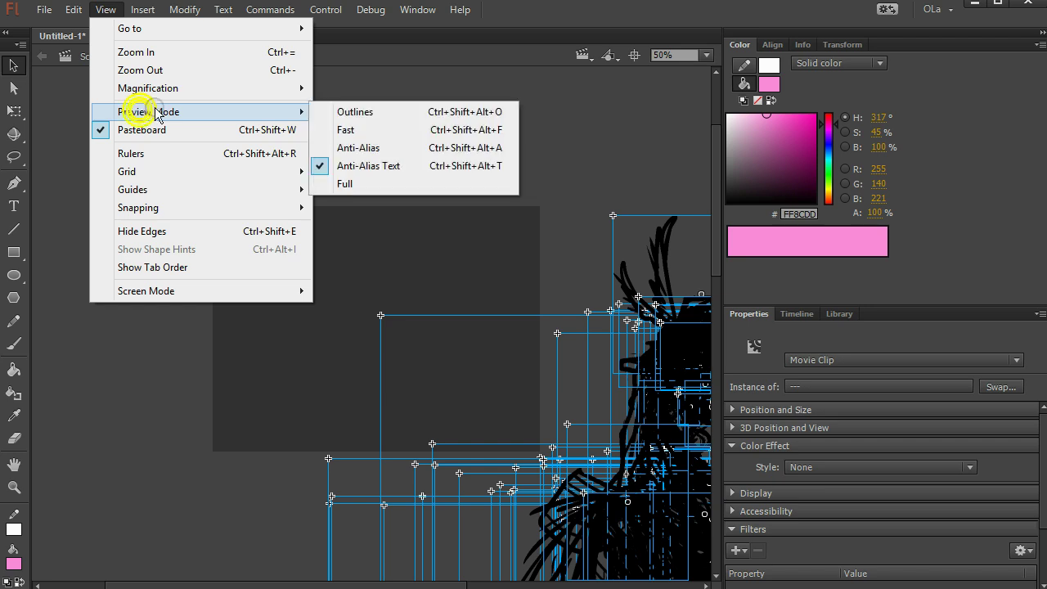
click(375, 114)
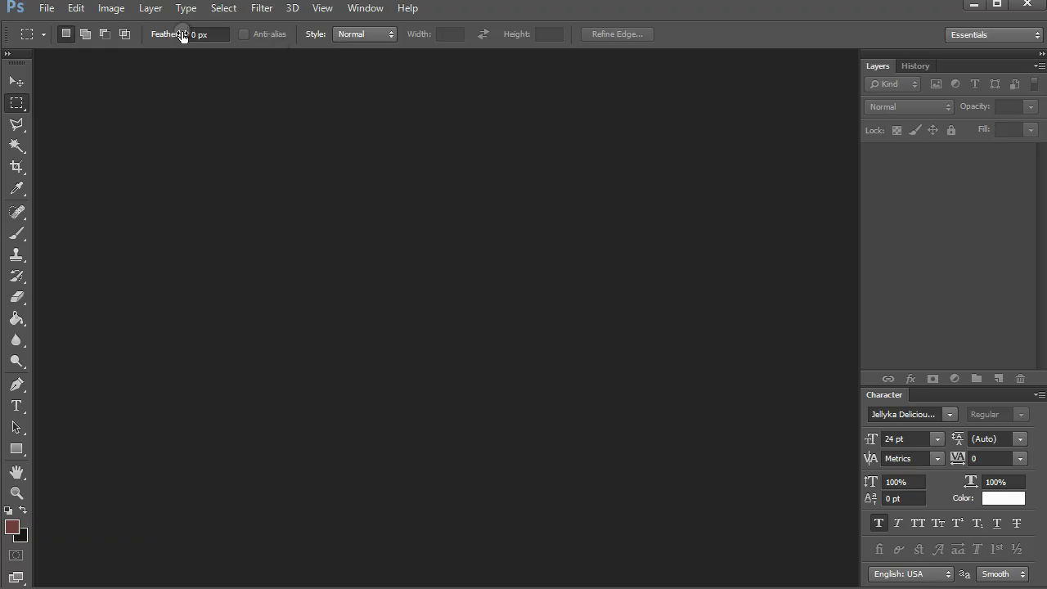
click(45, 8)
mouse_move(108, 123)
click(355, 120)
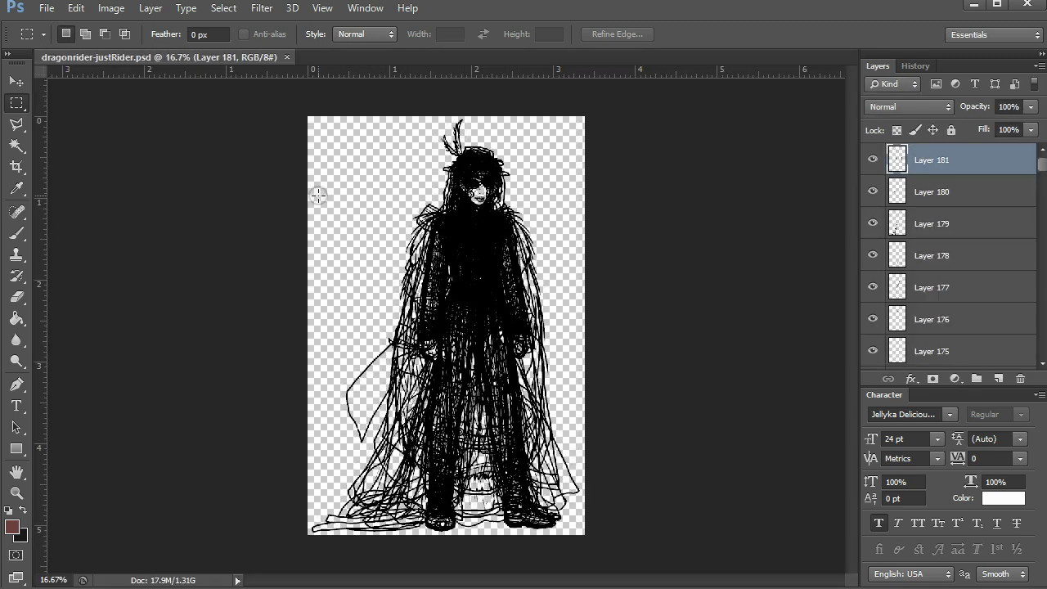
click(283, 58)
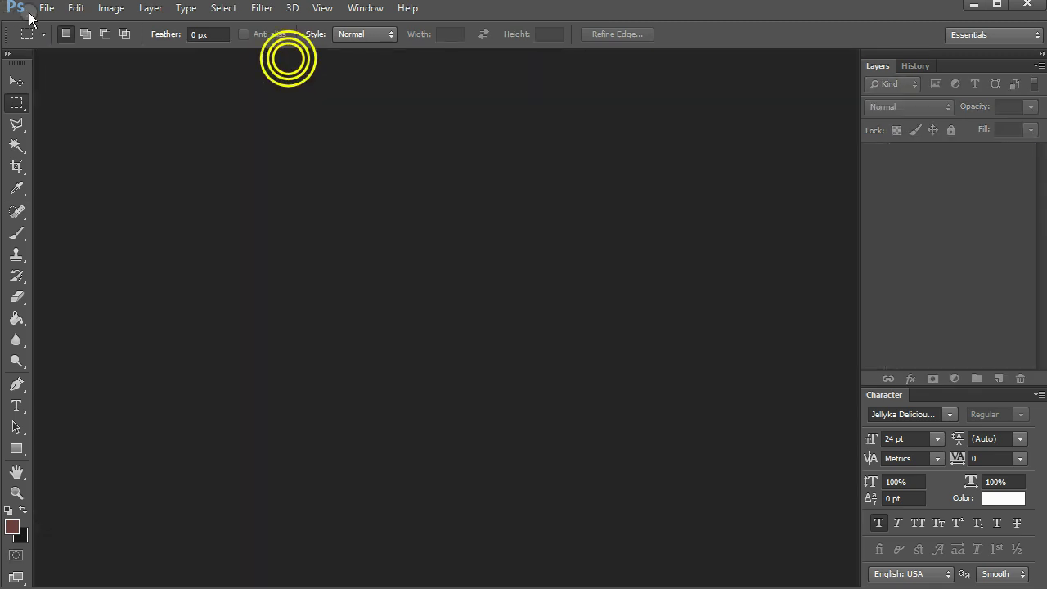
click(46, 8)
mouse_move(95, 121)
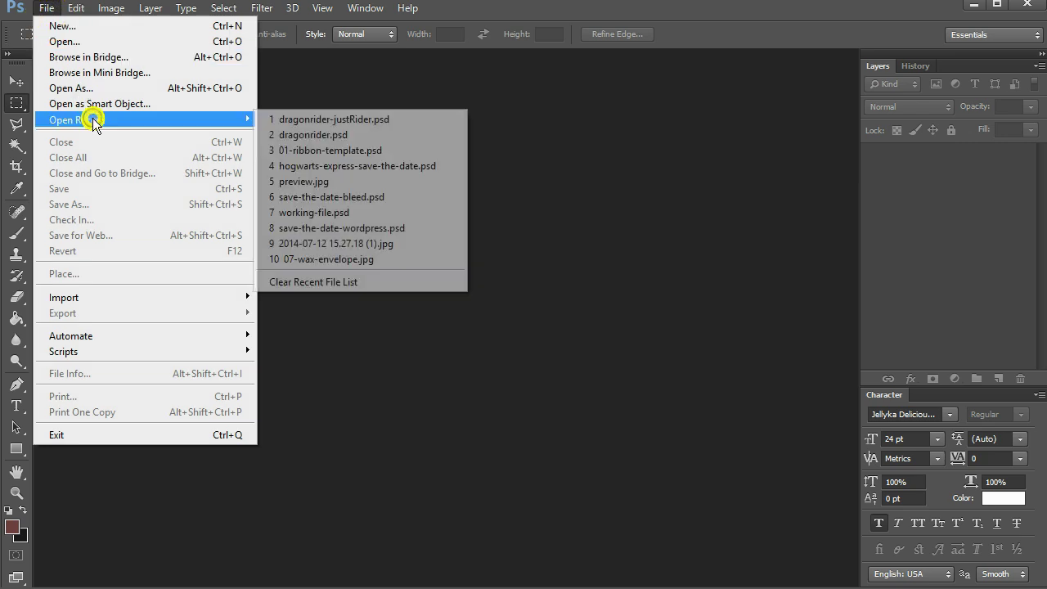
click(302, 135)
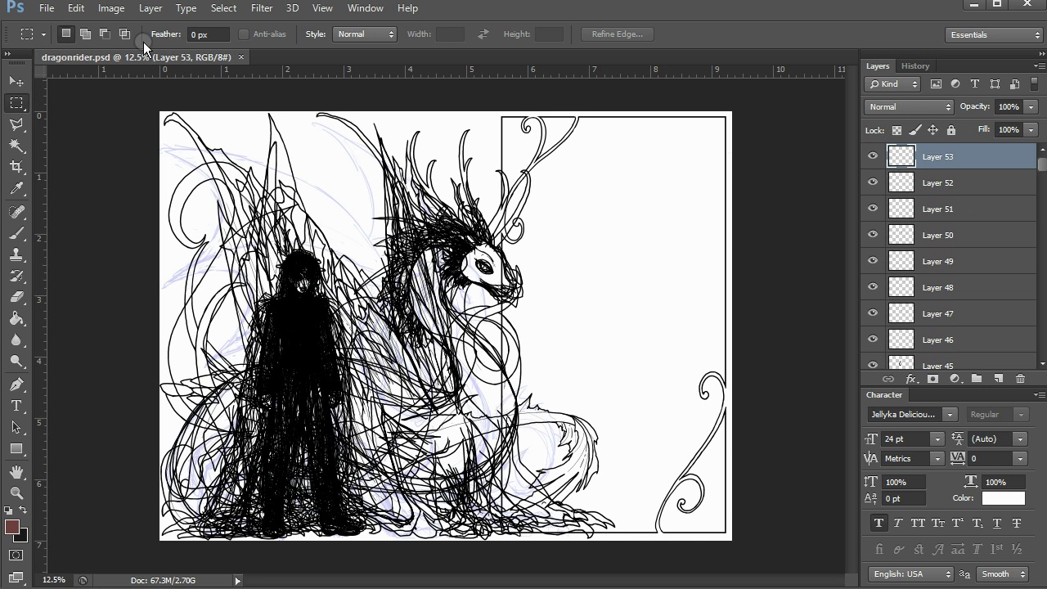
click(111, 8)
click(147, 130)
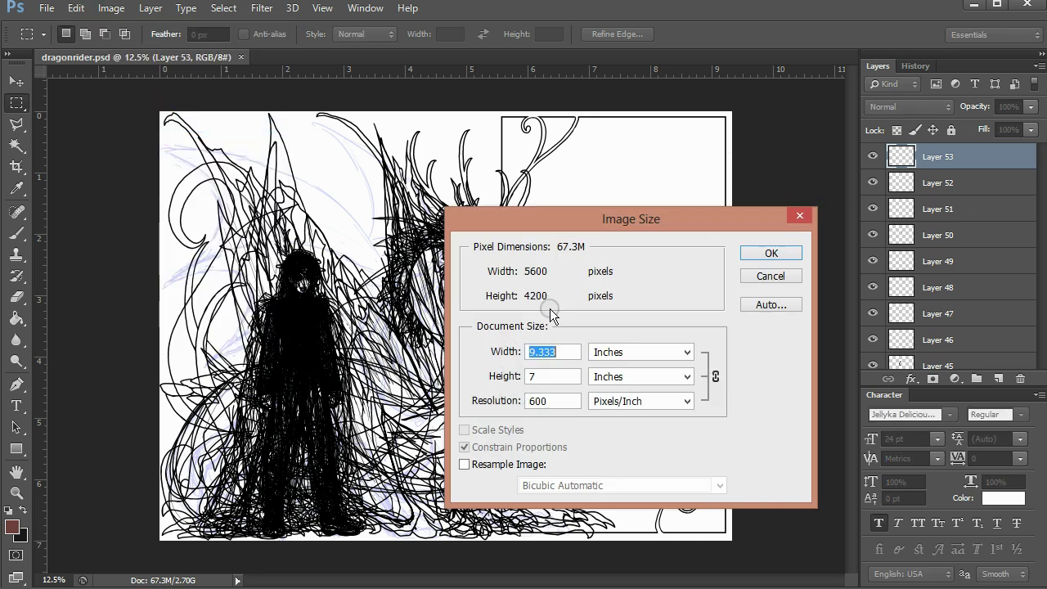
click(494, 465)
click(494, 464)
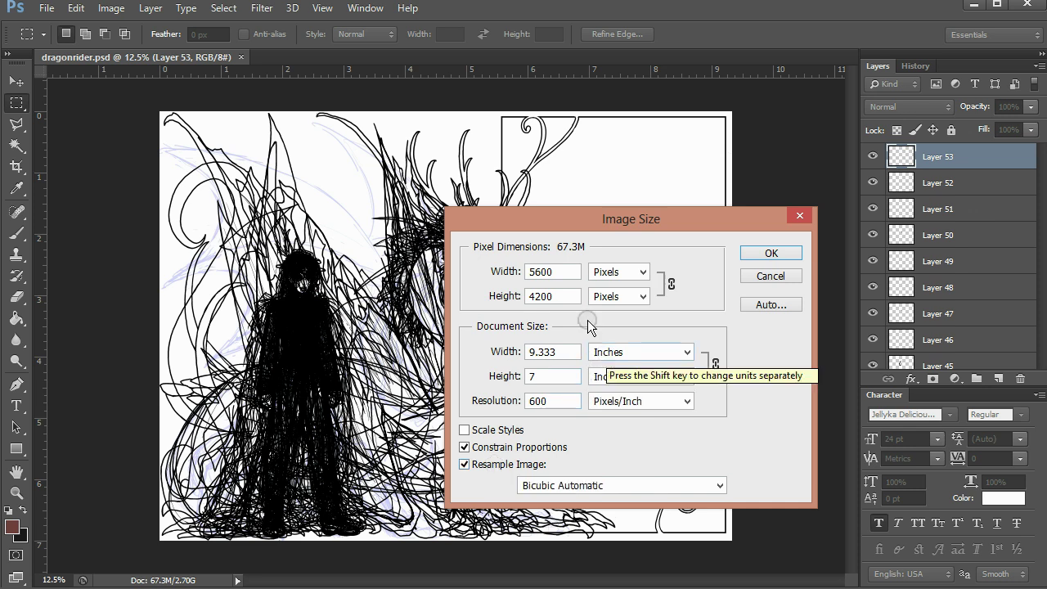
click(563, 276)
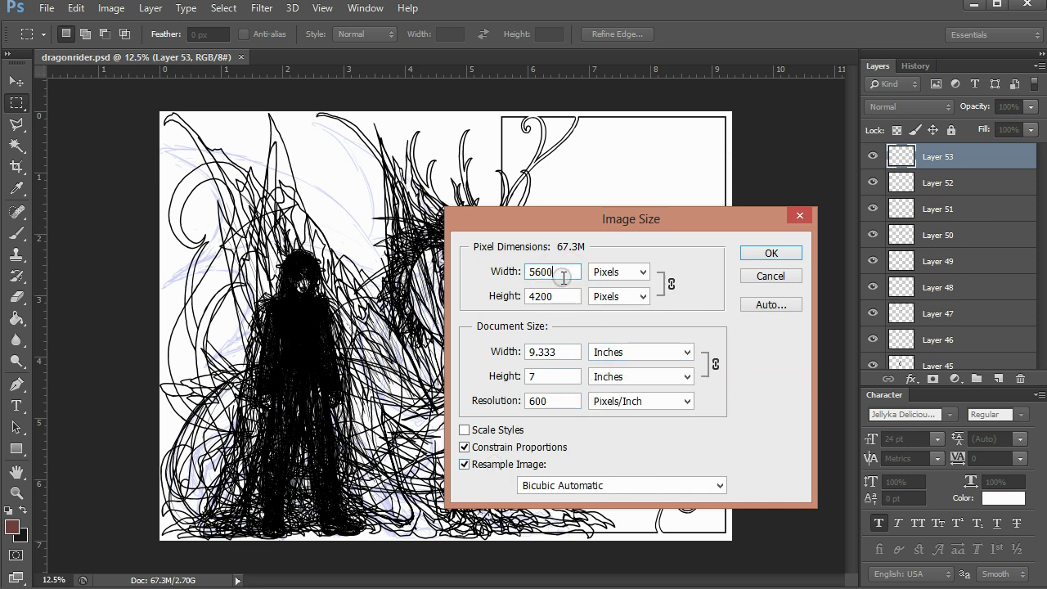
click(612, 352)
click(608, 367)
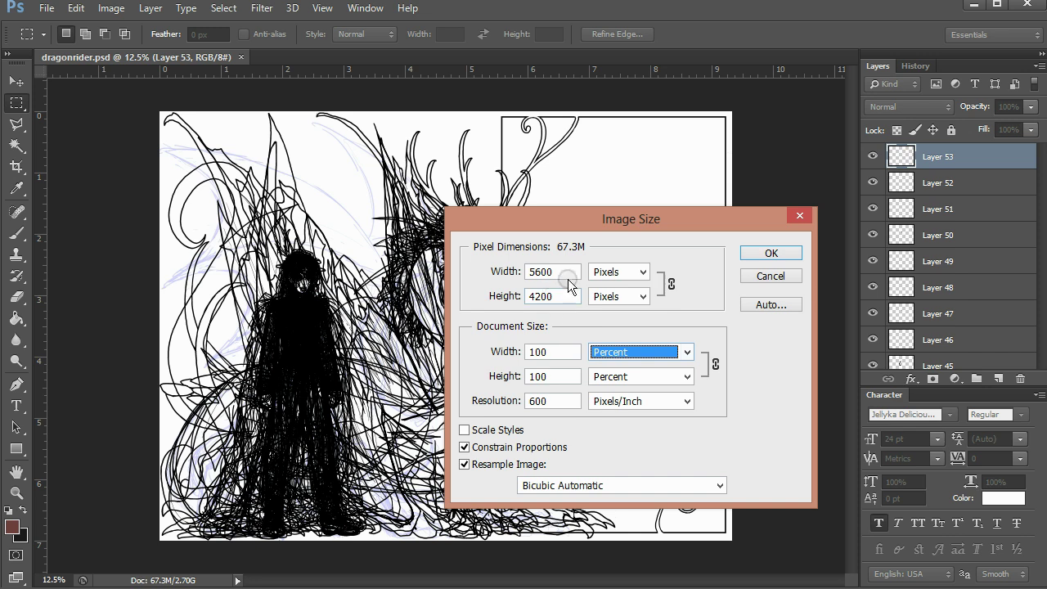
drag(570, 272, 485, 275)
text(800)
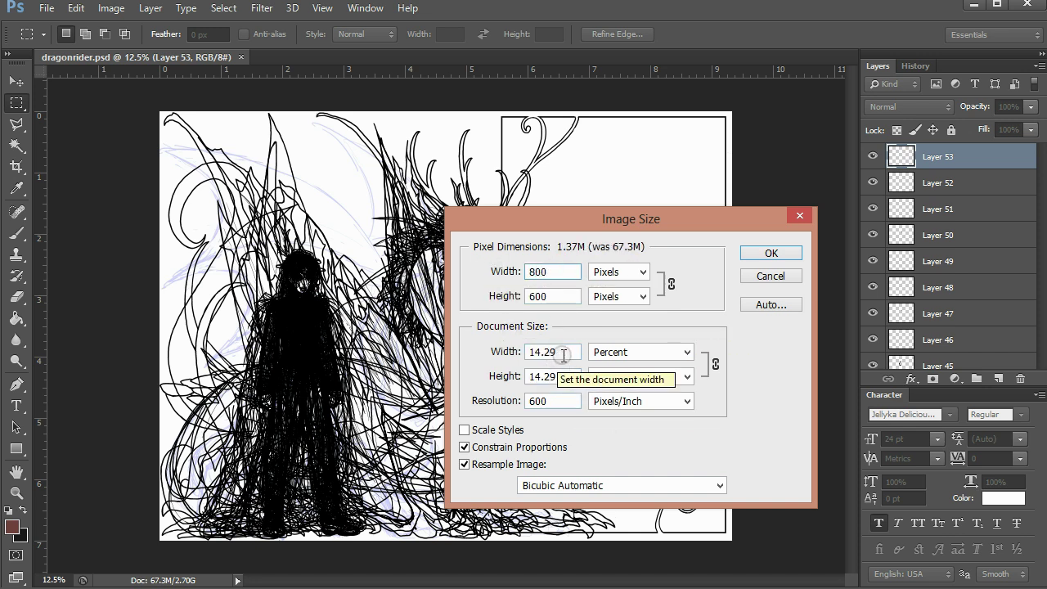
drag(577, 352, 502, 358)
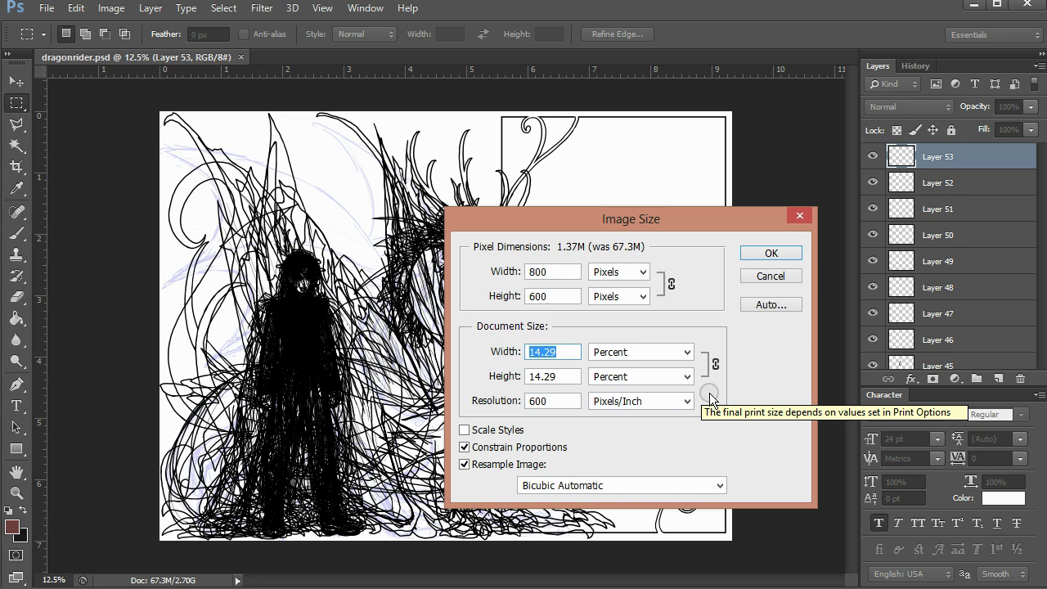
click(781, 276)
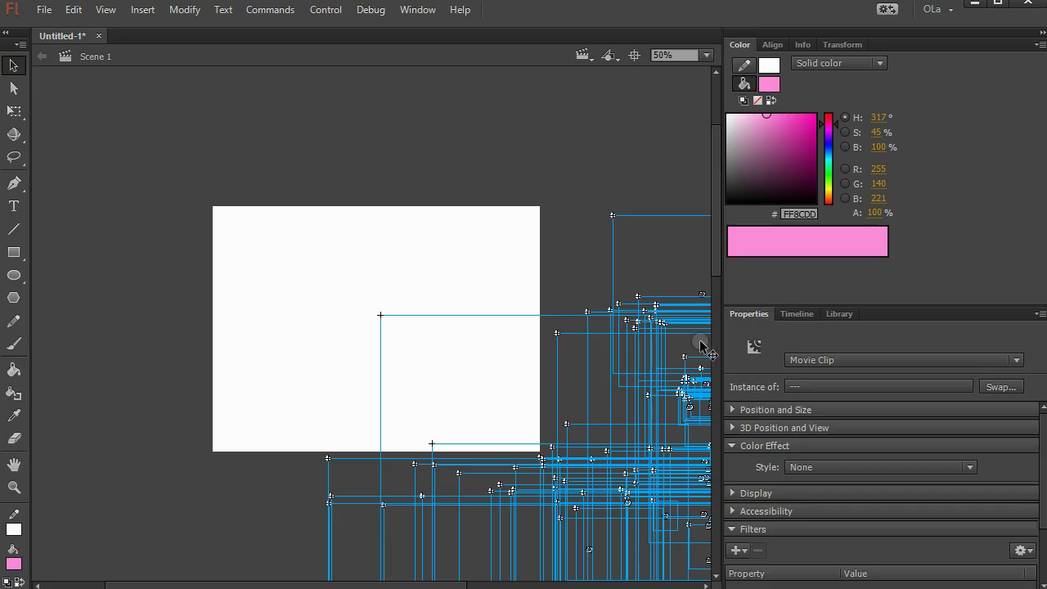
- Scale the selected clips to 14.29% width and height in the Transform panel
click(695, 339)
click(844, 43)
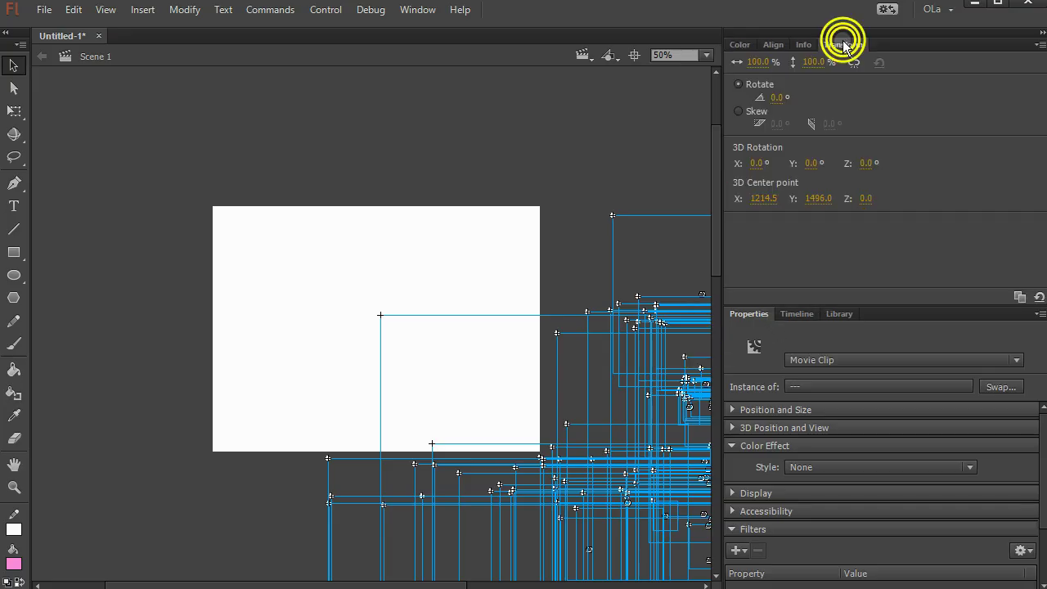
click(755, 61)
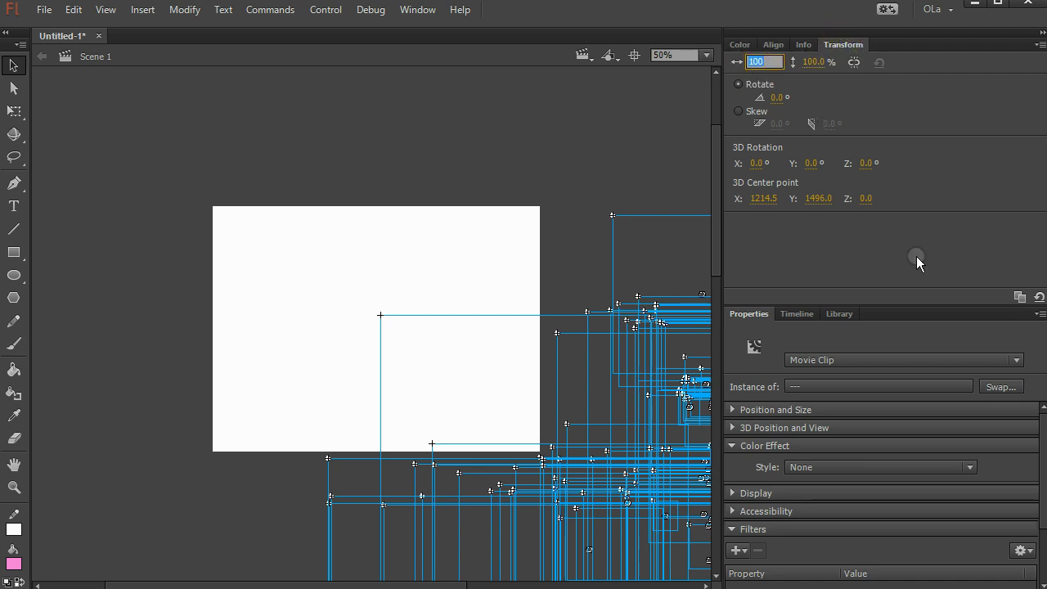
text(14.29)
key(Tab)
text(14.29)
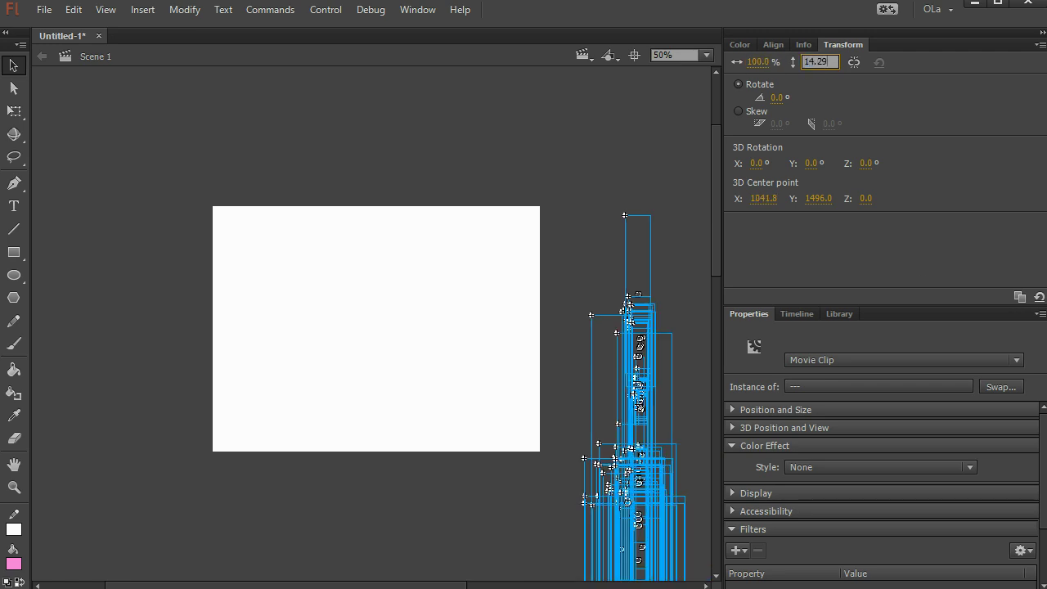
key(Return)
- Drag the scaled clips onto the left part of the stage
drag(346, 577, 431, 577)
scroll(501, 413, down, 3)
drag(475, 533, 141, 156)
scroll(431, 540, up, 3)
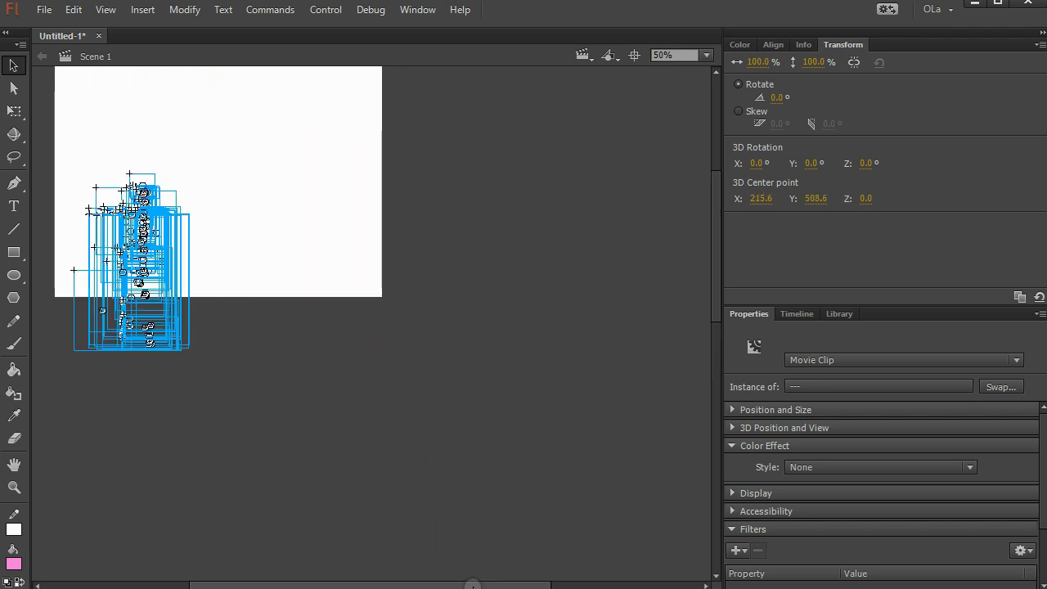
scroll(428, 573, left, 5)
scroll(392, 490, up, 3)
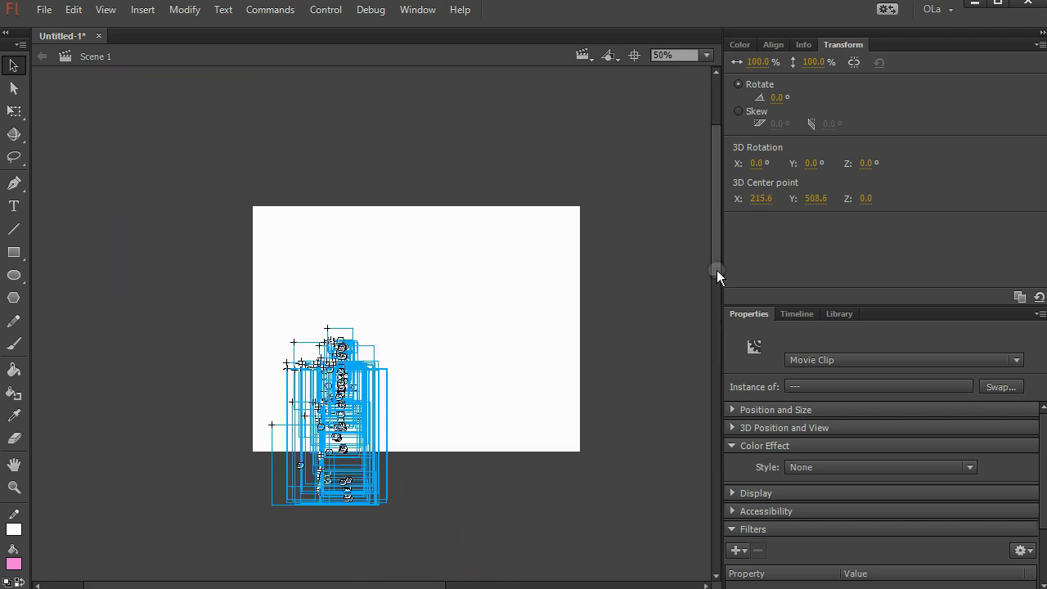
scroll(717, 271, down, 1)
click(355, 430)
drag(375, 370, 367, 363)
- Zoom the stage to 100% and nudge the clips into place
key(ctrl+=)
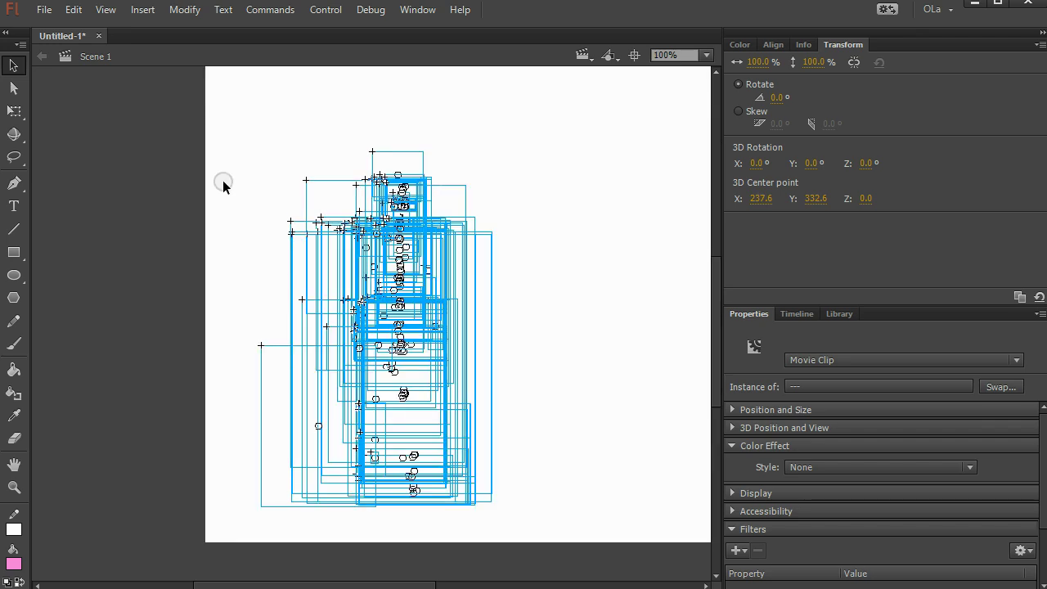
drag(296, 585, 341, 584)
drag(717, 331, 718, 323)
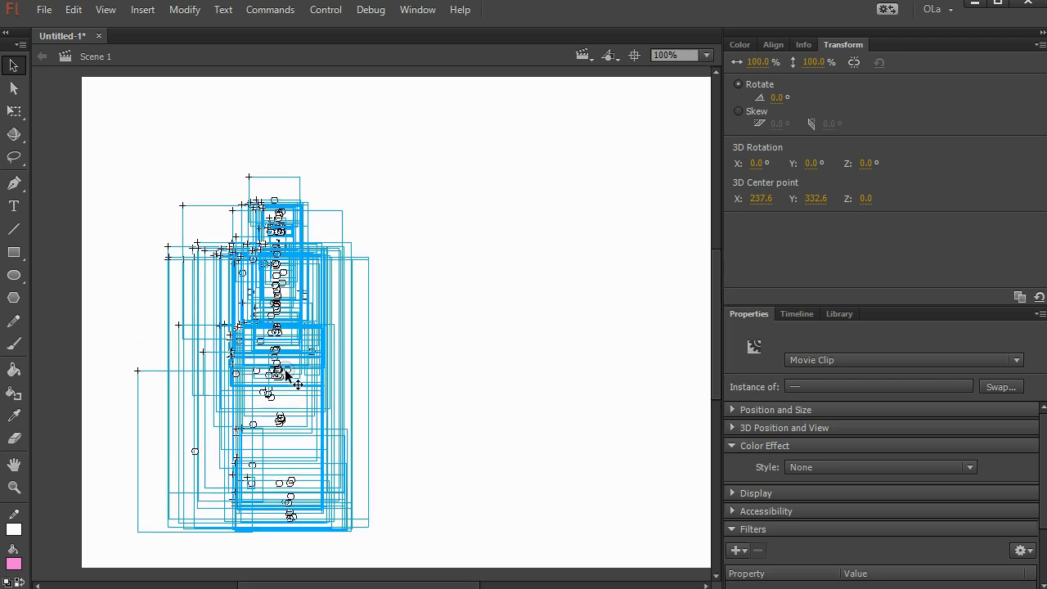
drag(283, 360, 296, 378)
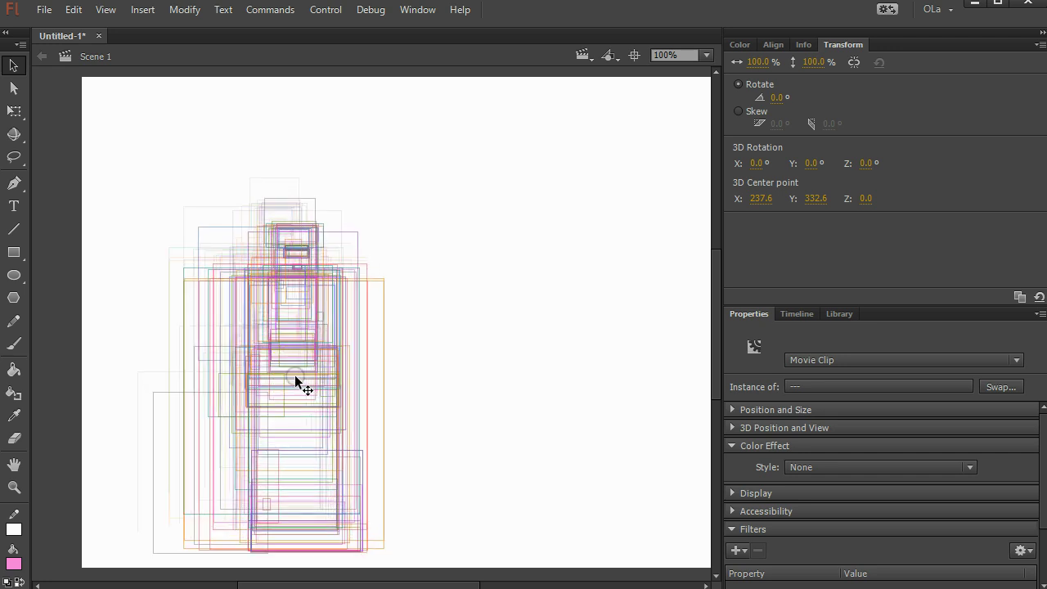
click(411, 270)
drag(723, 328, 717, 325)
- Select the layer range from Layer 103 to Layer 181 in the timeline
click(792, 313)
click(807, 408)
scroll(803, 442, up, 10)
click(1043, 465)
drag(1043, 464, 1044, 357)
click(824, 349)
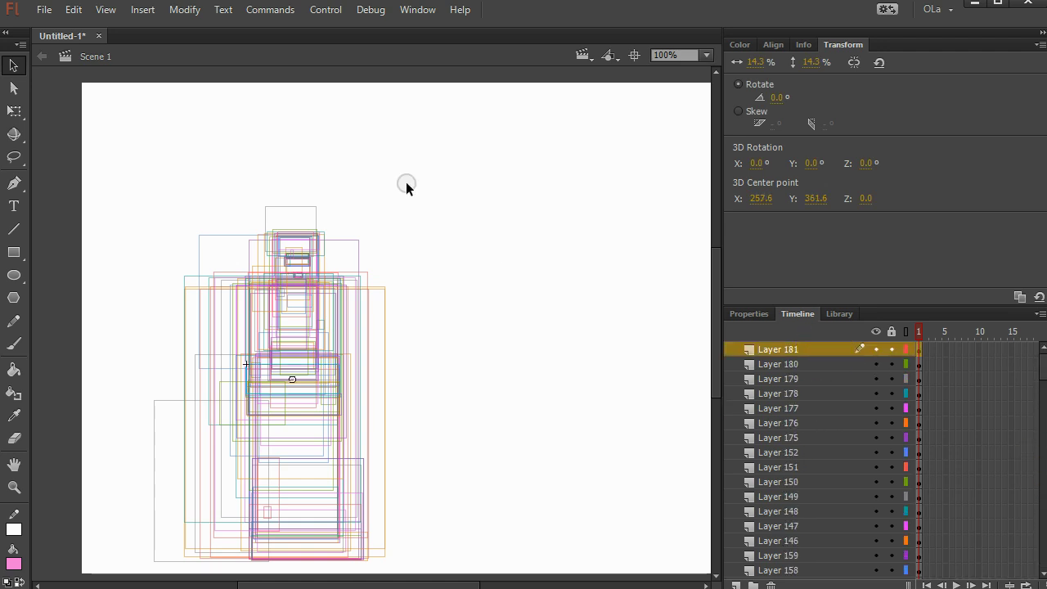
- Draw a small no-stroke rectangle near the stage's top-left corner
click(374, 210)
click(13, 252)
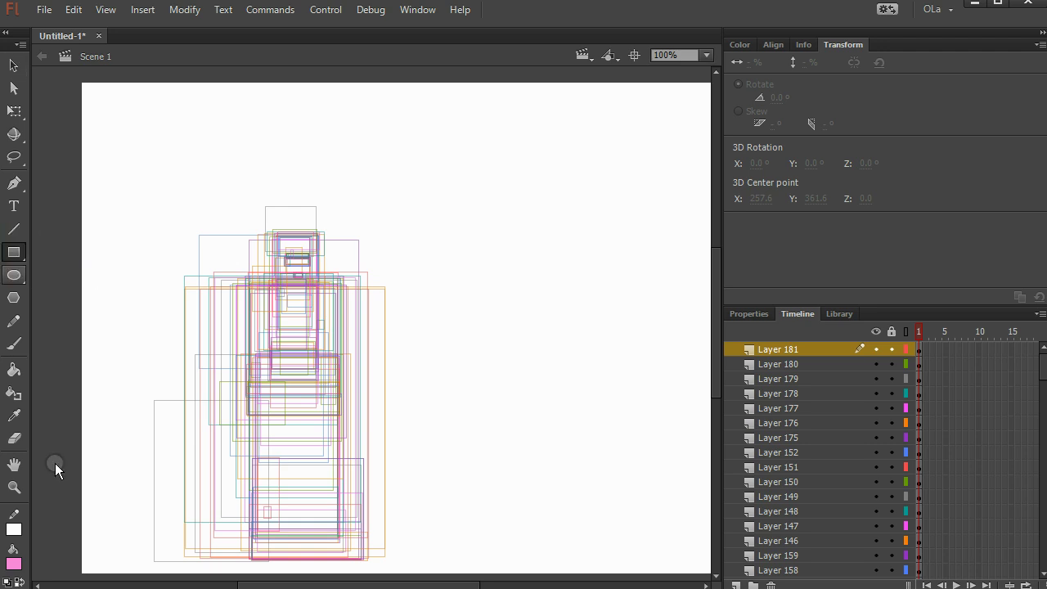
click(14, 529)
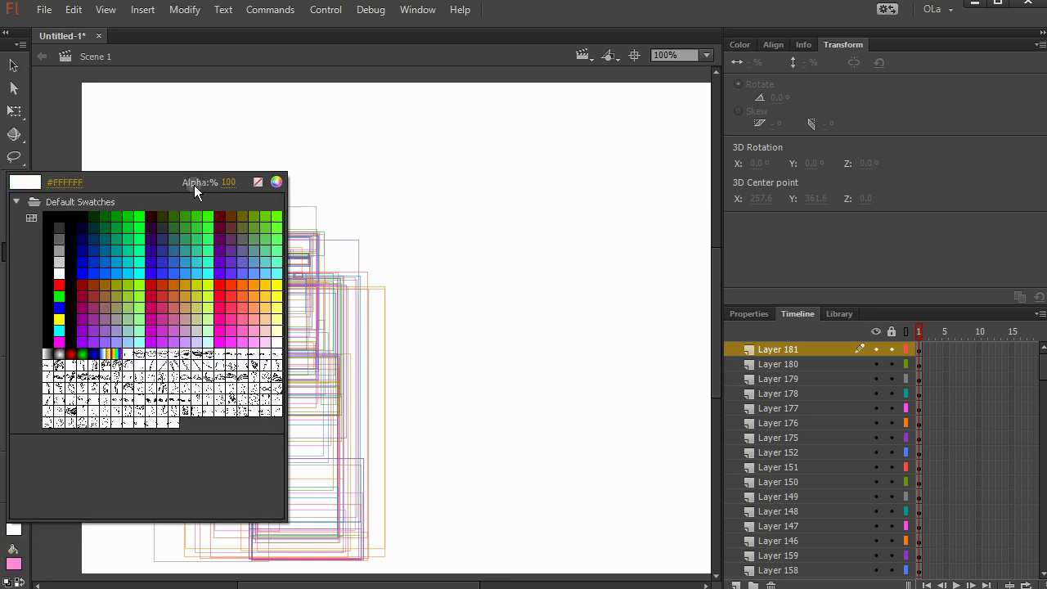
click(256, 182)
drag(95, 93, 136, 119)
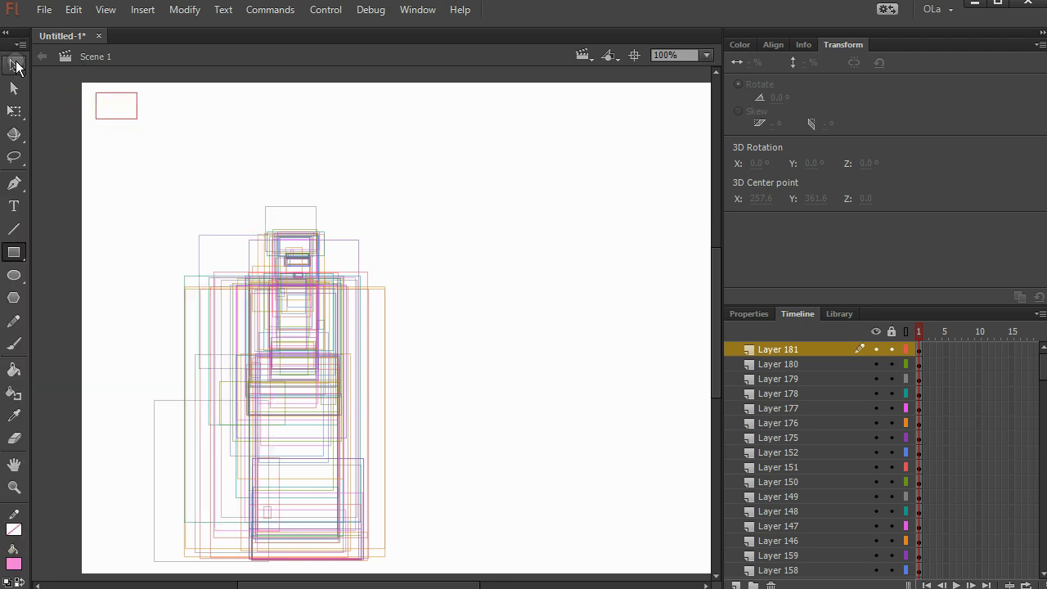
click(15, 65)
click(137, 118)
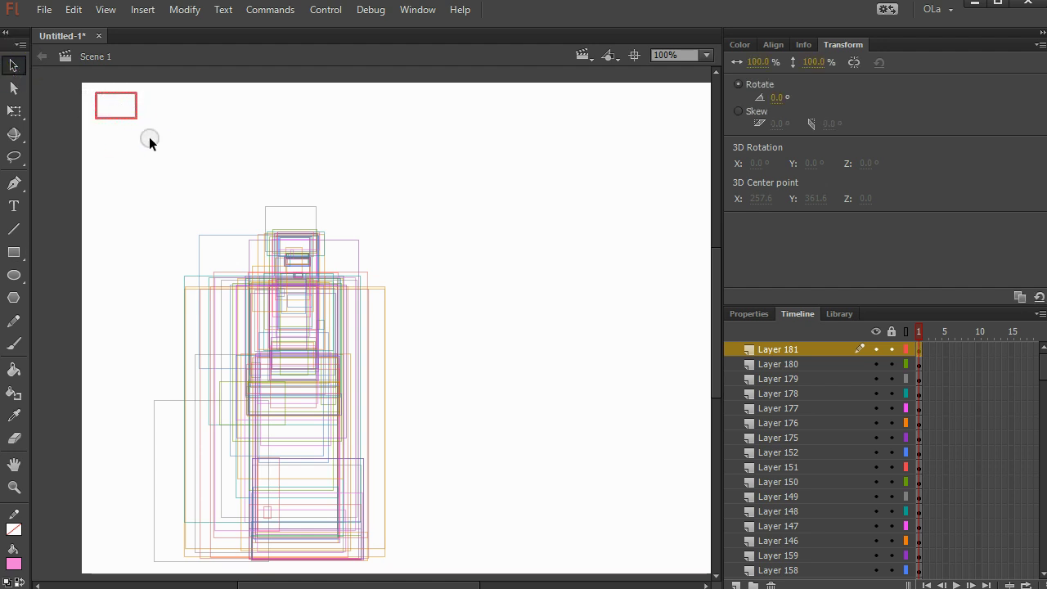
- Position the rectangle at X 0, Y 0, then marquee-select everything on the stage
click(297, 221)
click(803, 44)
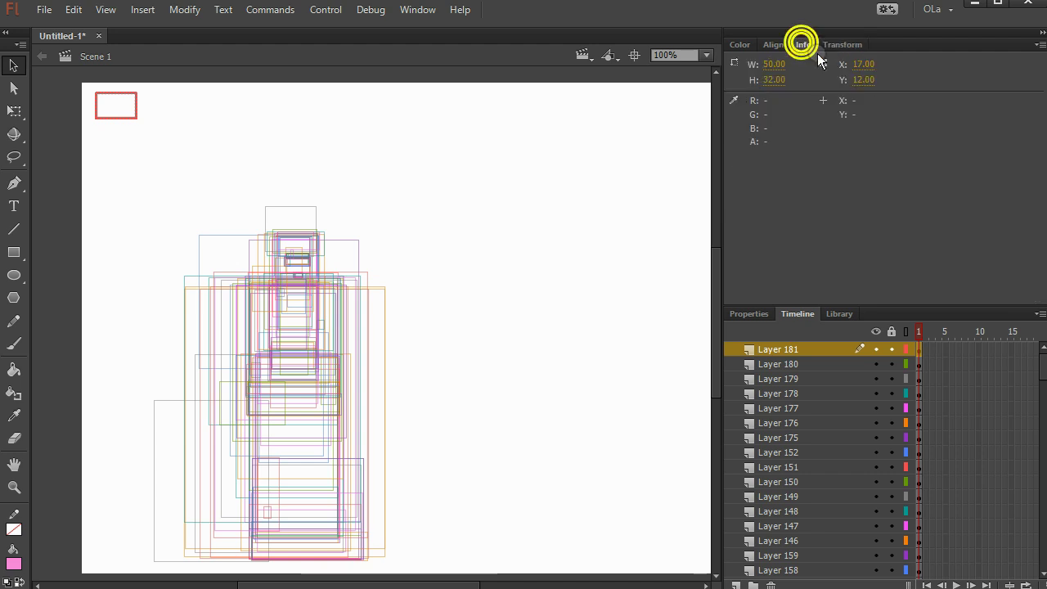
click(864, 64)
text(0)
key(Return)
click(866, 80)
text(0)
key(Return)
click(541, 211)
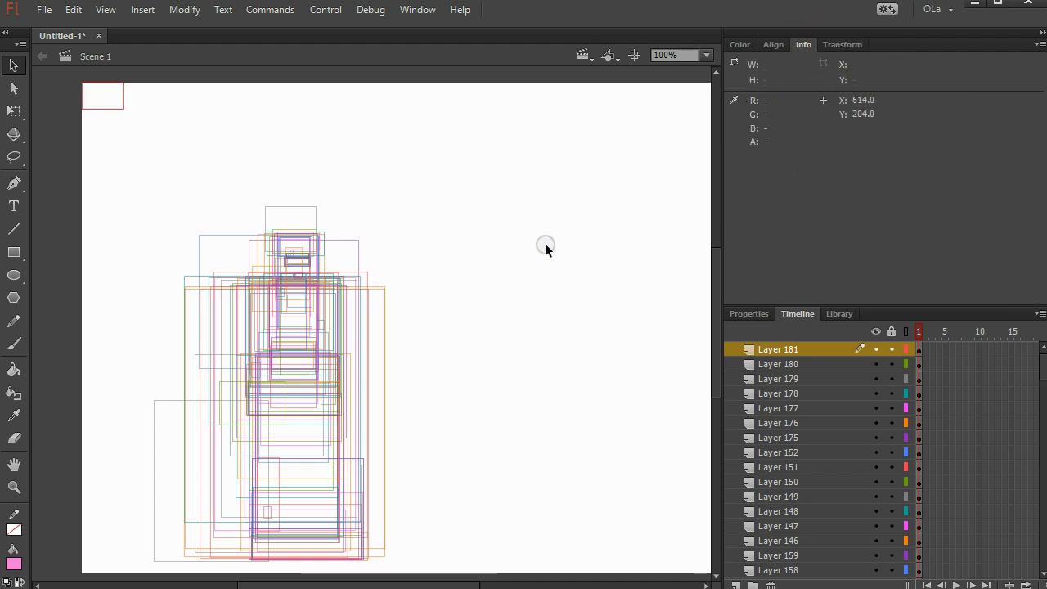
drag(62, 72, 417, 579)
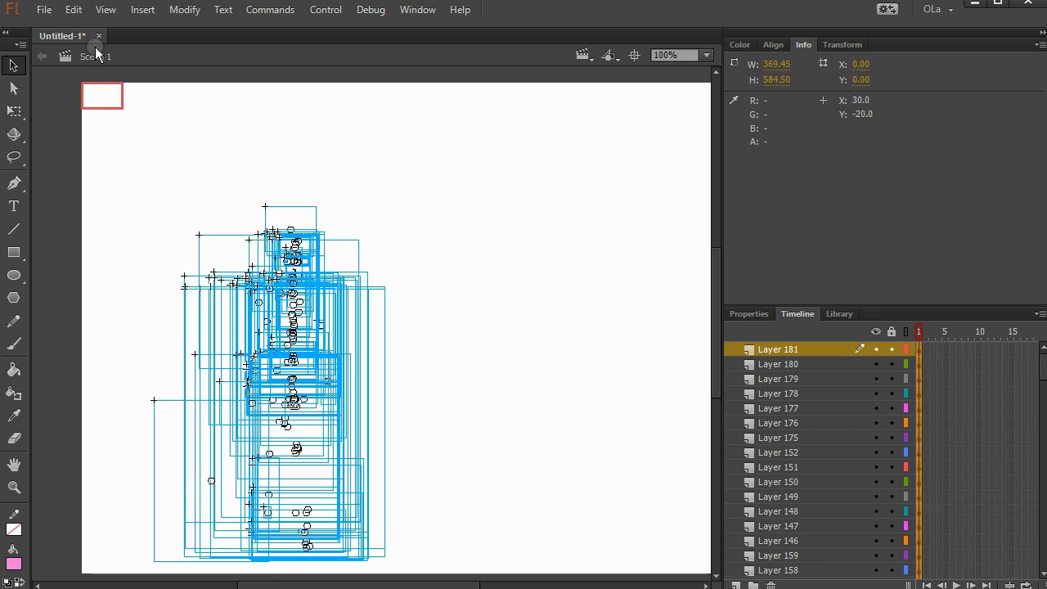
- Convert the selection to a Movie Clip symbol named rider with top-left registration
right_click(123, 110)
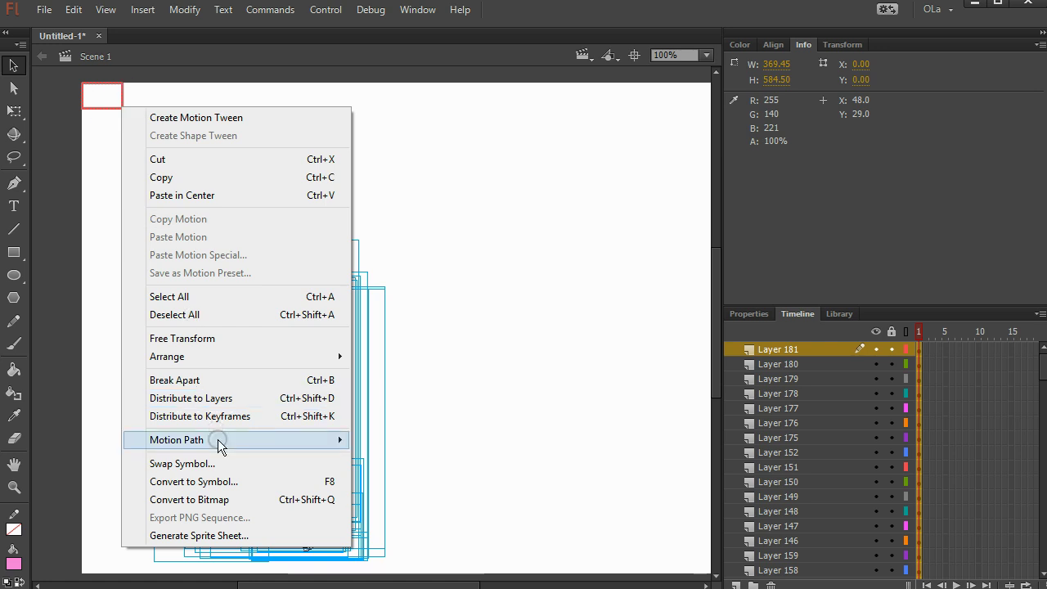
mouse_move(219, 442)
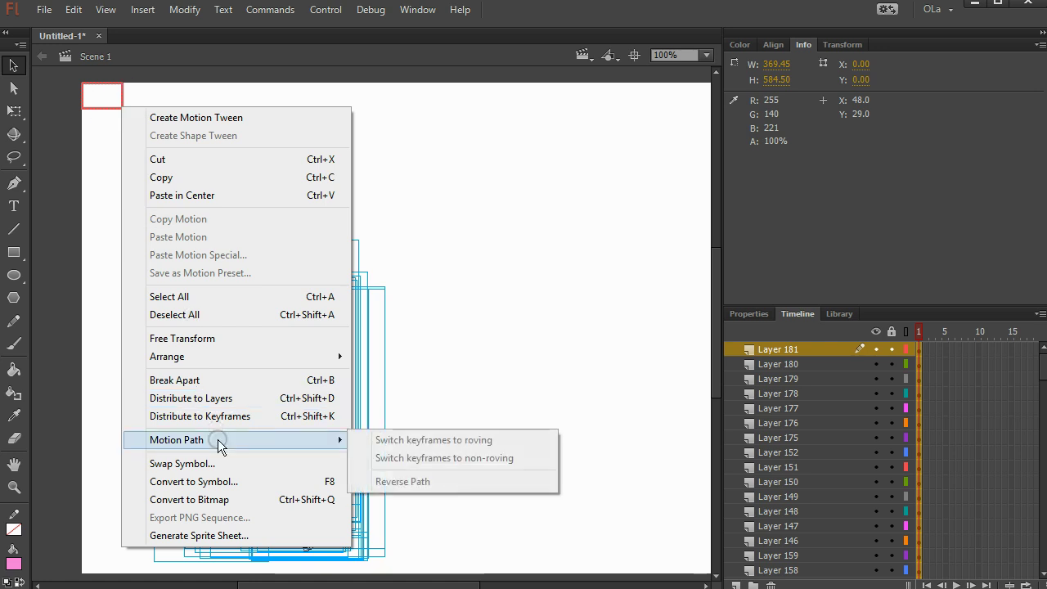
click(219, 480)
drag(569, 458, 379, 206)
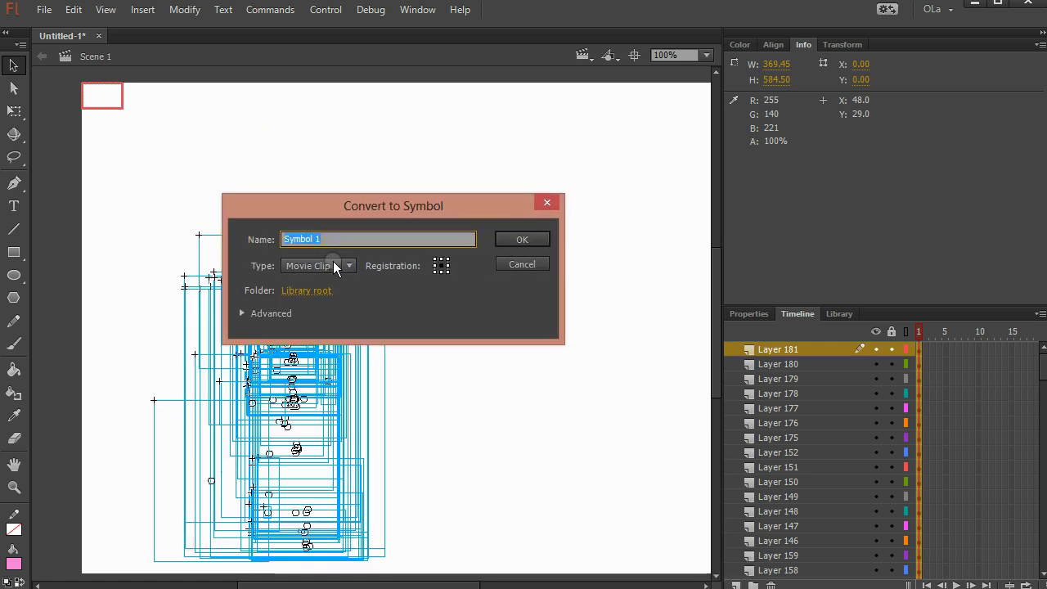
click(436, 261)
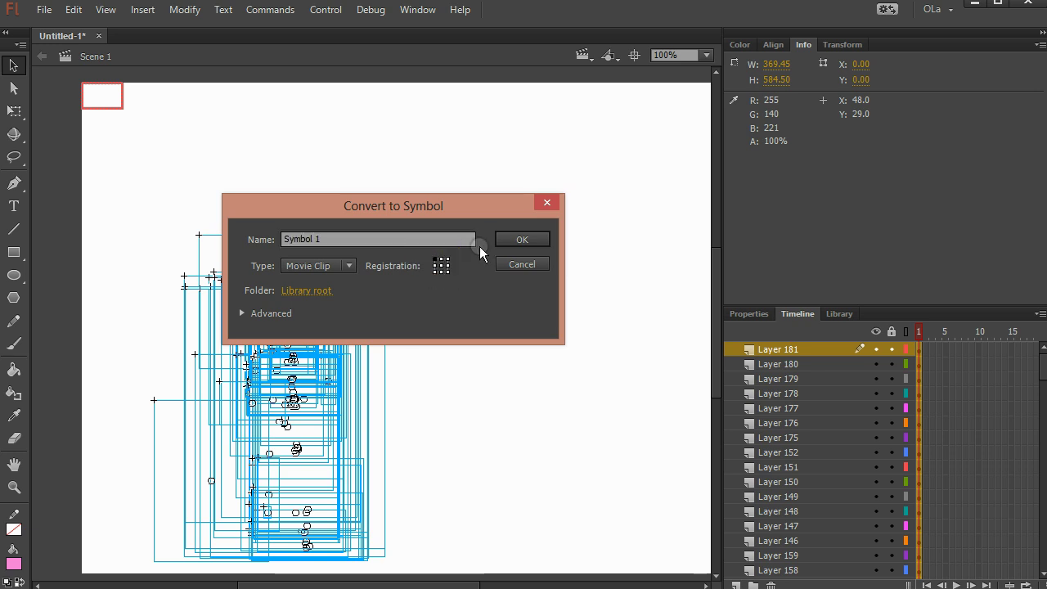
click(292, 238)
drag(335, 236, 246, 262)
key(BackSpace)
text(rider)
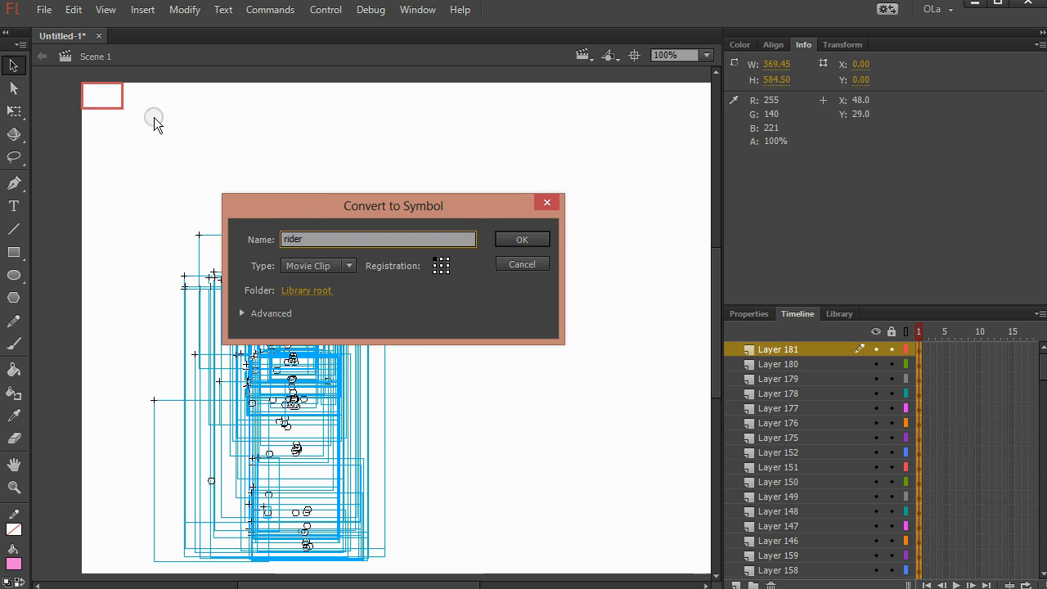
click(435, 260)
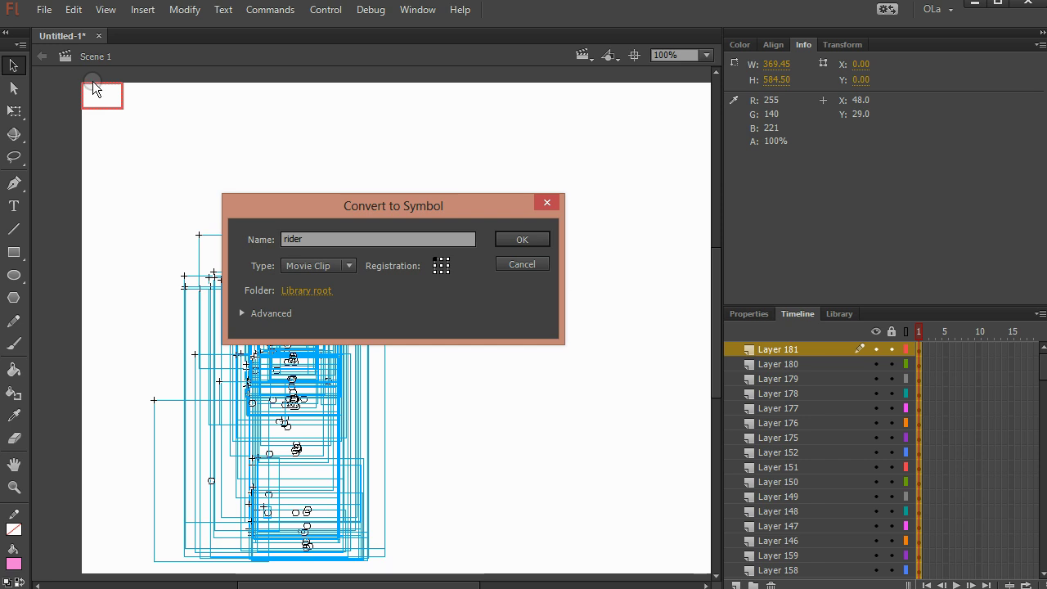
click(527, 238)
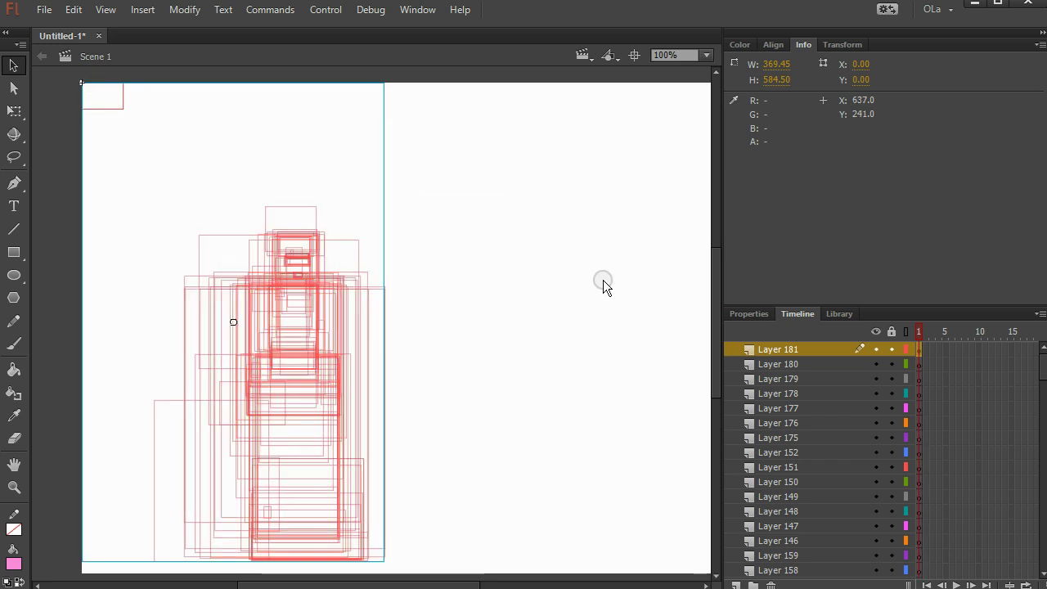
- Rename the top layer to rider and delete the empty leftover layers below it
double_click(776, 350)
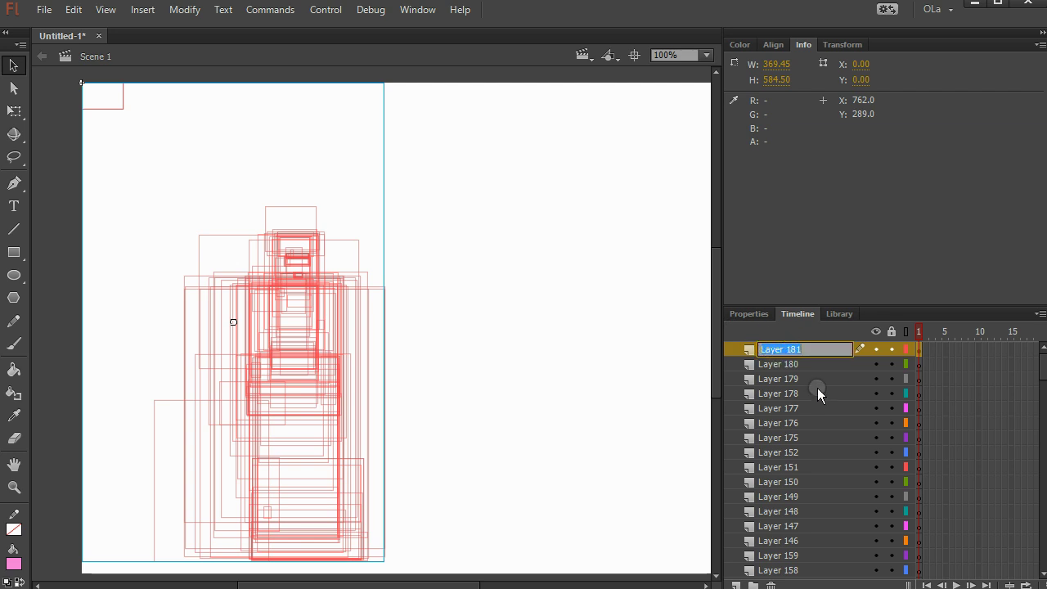
text(rider)
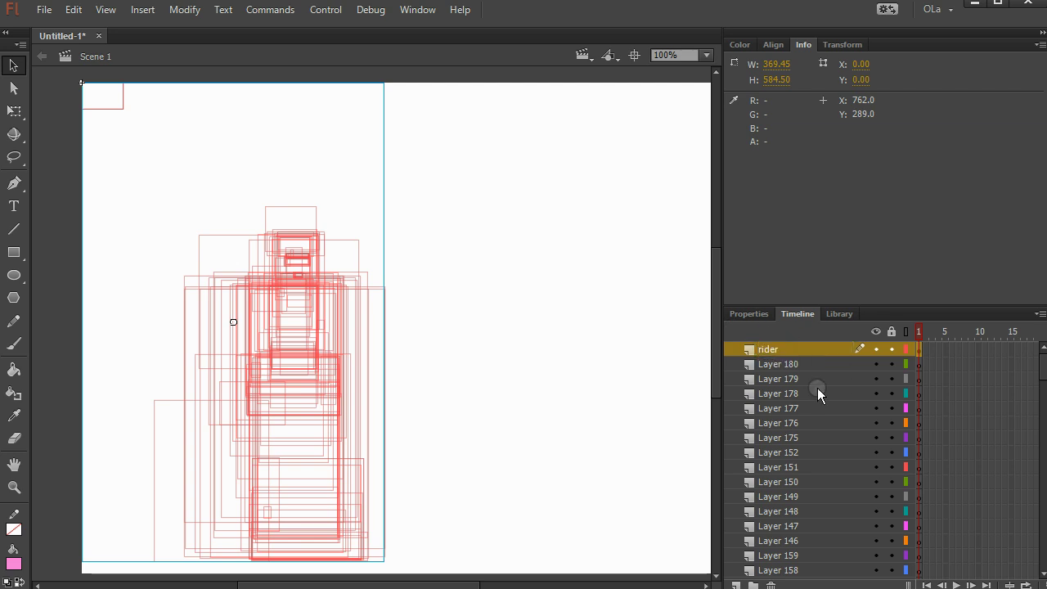
click(815, 365)
scroll(818, 393, down, 4)
scroll(823, 416, down, 15)
shift+click(800, 573)
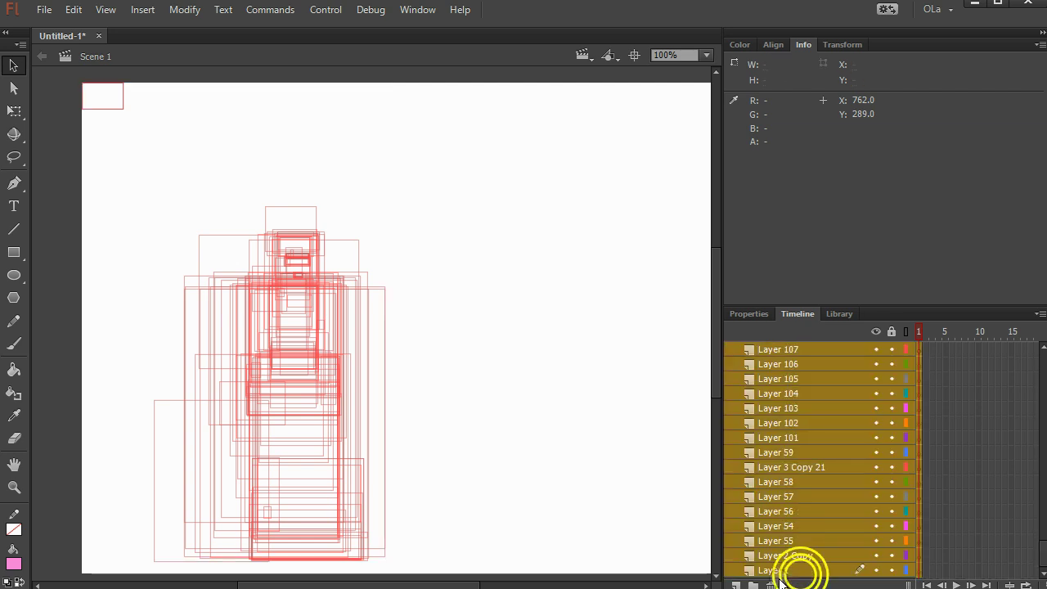
click(771, 584)
- Give the rider clip on the stage the instance name rider
click(302, 348)
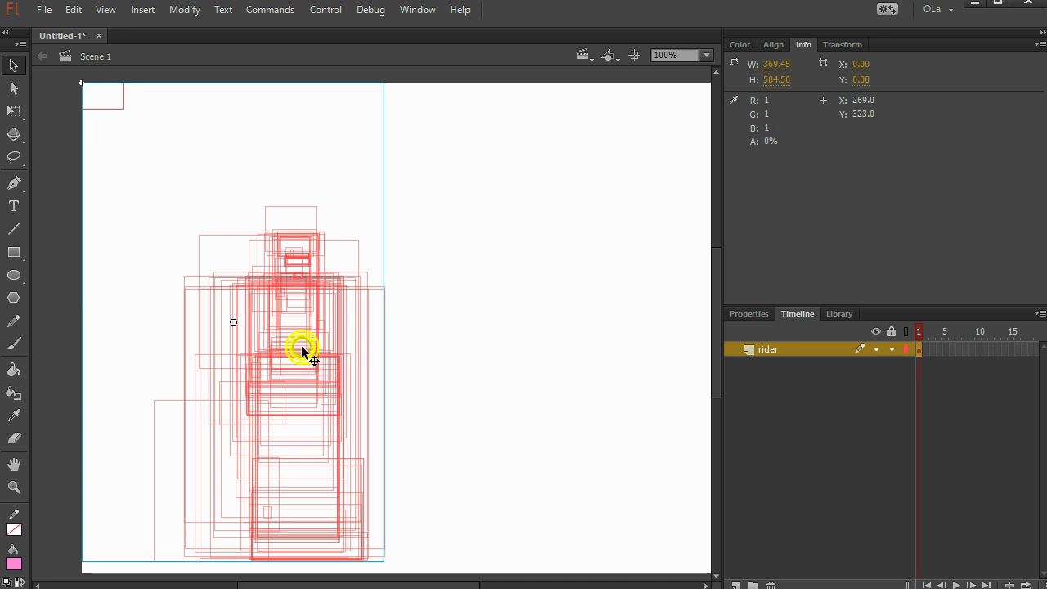
click(749, 314)
click(848, 334)
text(rider)
key(Return)
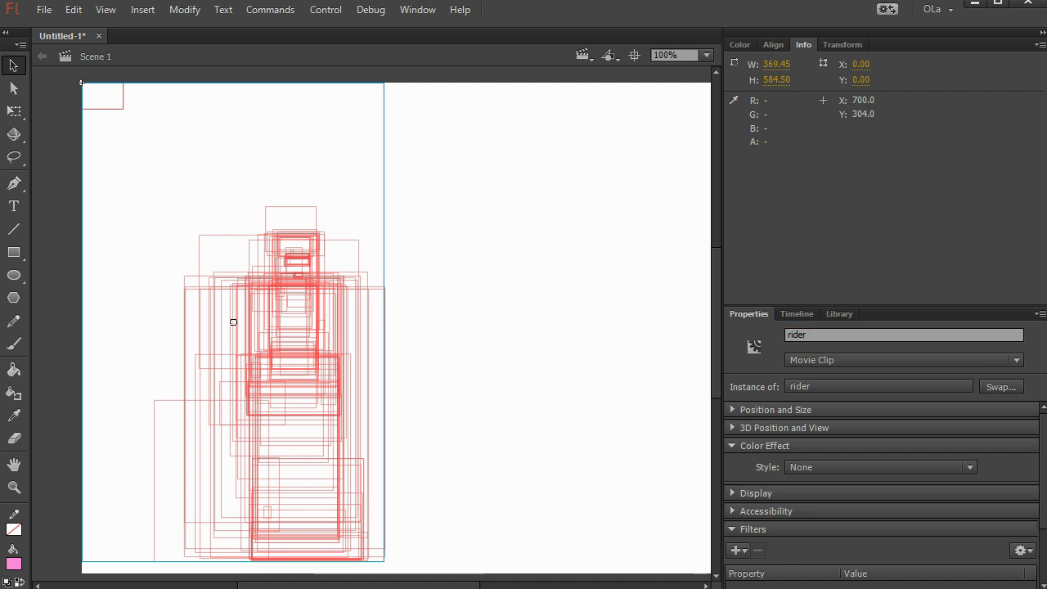
click(468, 322)
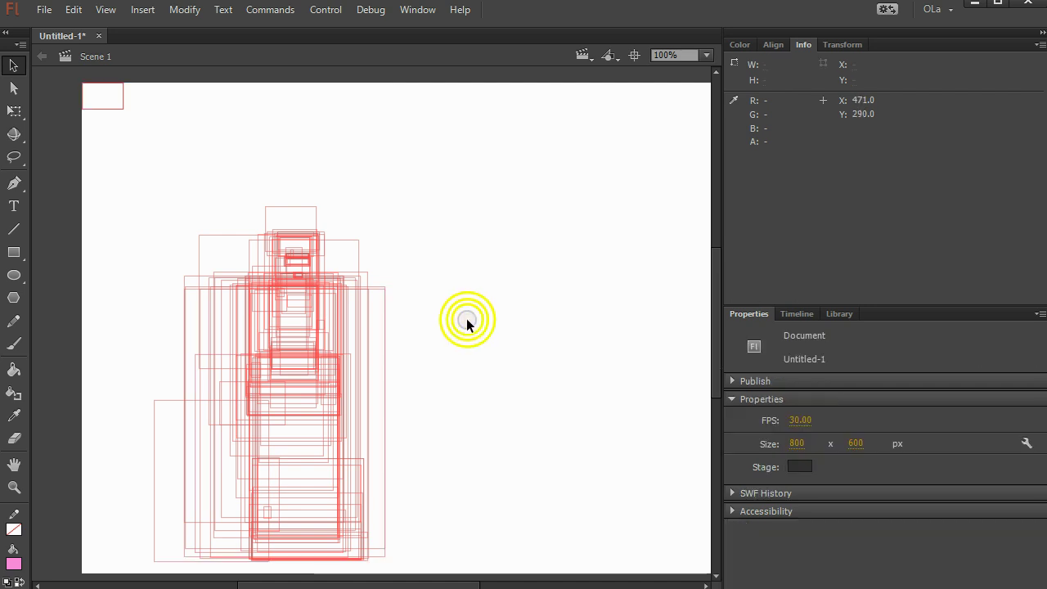
click(275, 360)
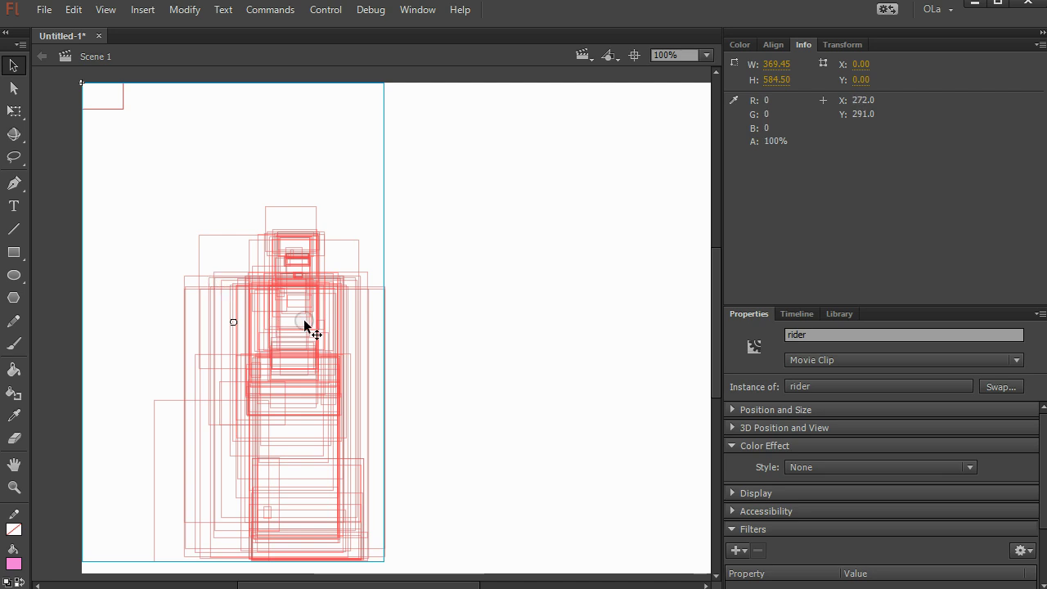
click(489, 257)
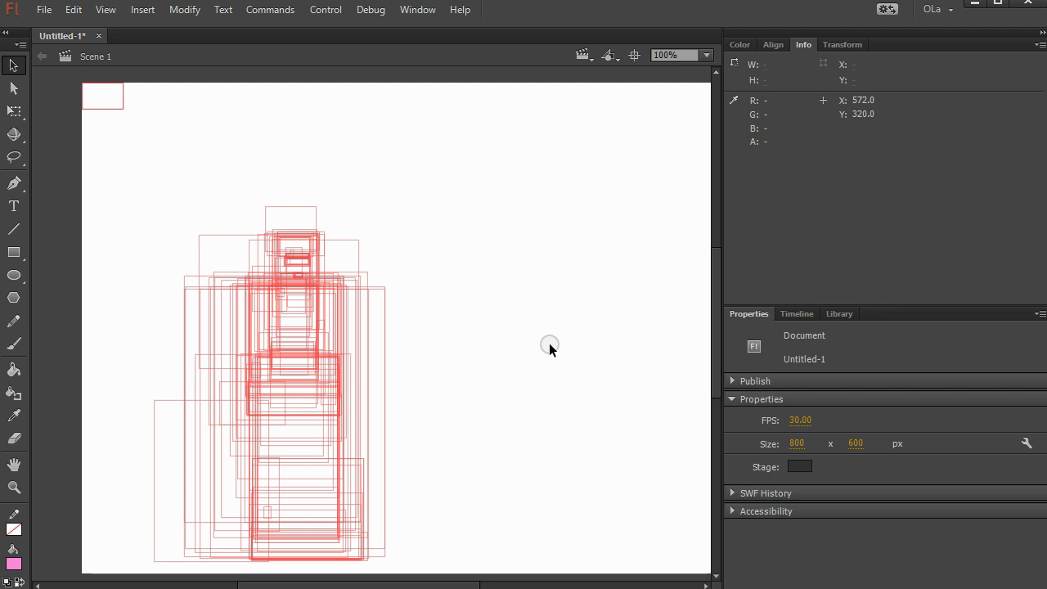
click(358, 364)
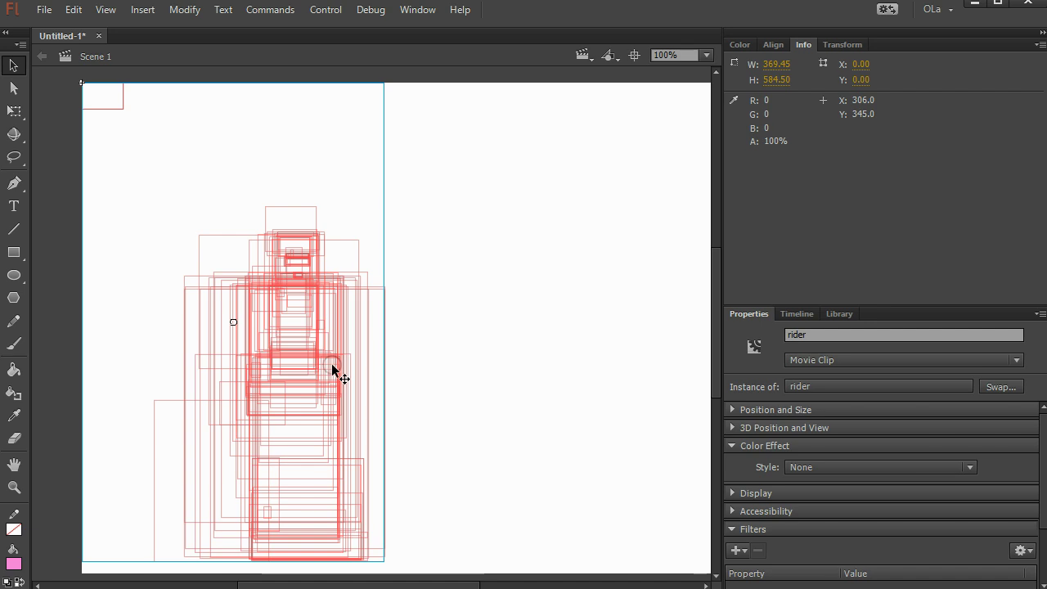
- Inside rider, delete the small corner rectangle and distribute all objects to layers
double_click(332, 370)
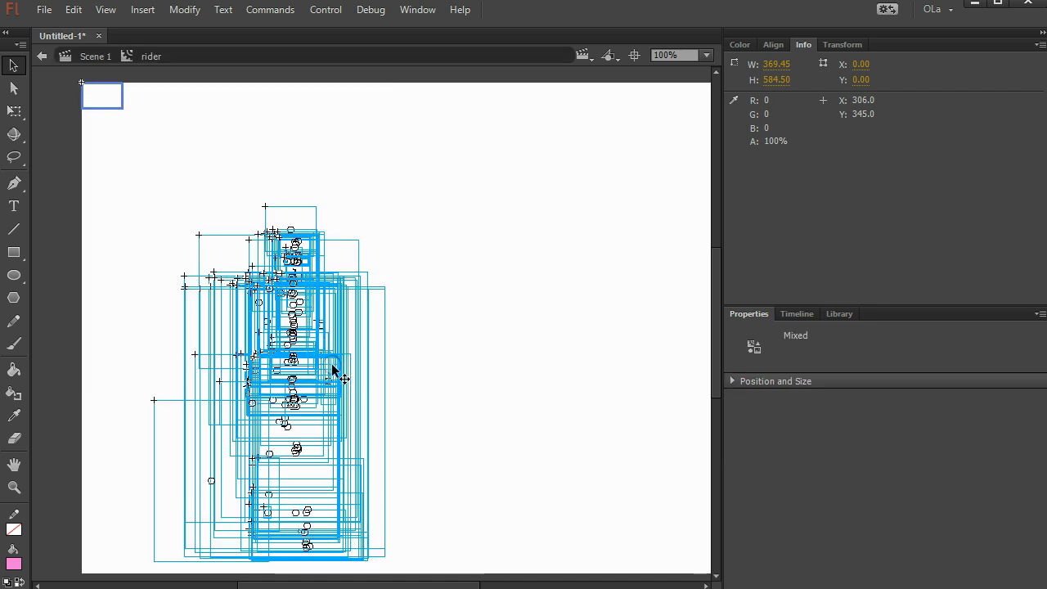
click(155, 151)
click(123, 104)
key(Delete)
key(ctrl+a)
right_click(294, 250)
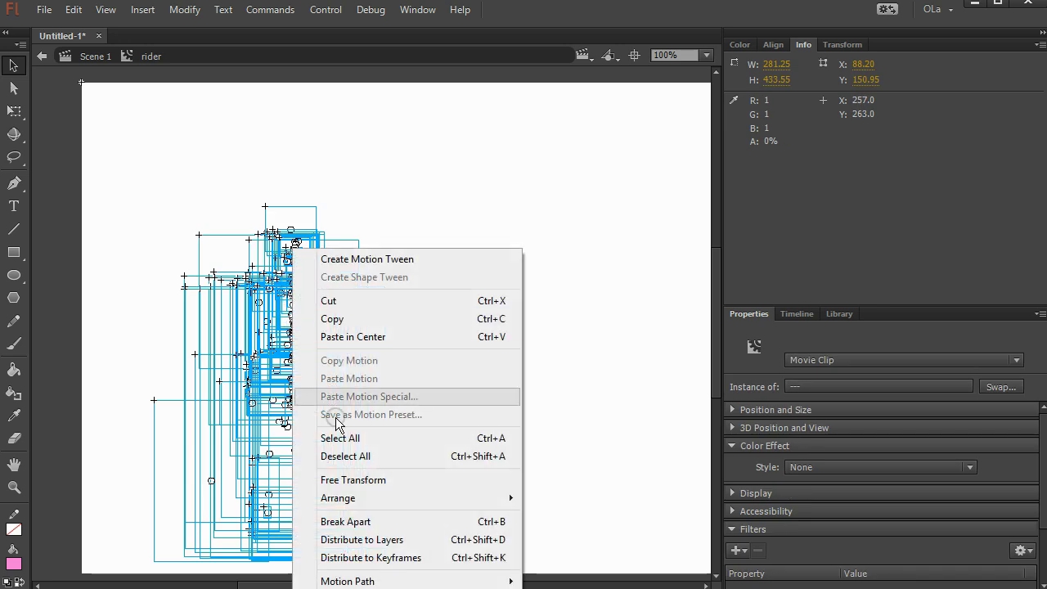
click(400, 541)
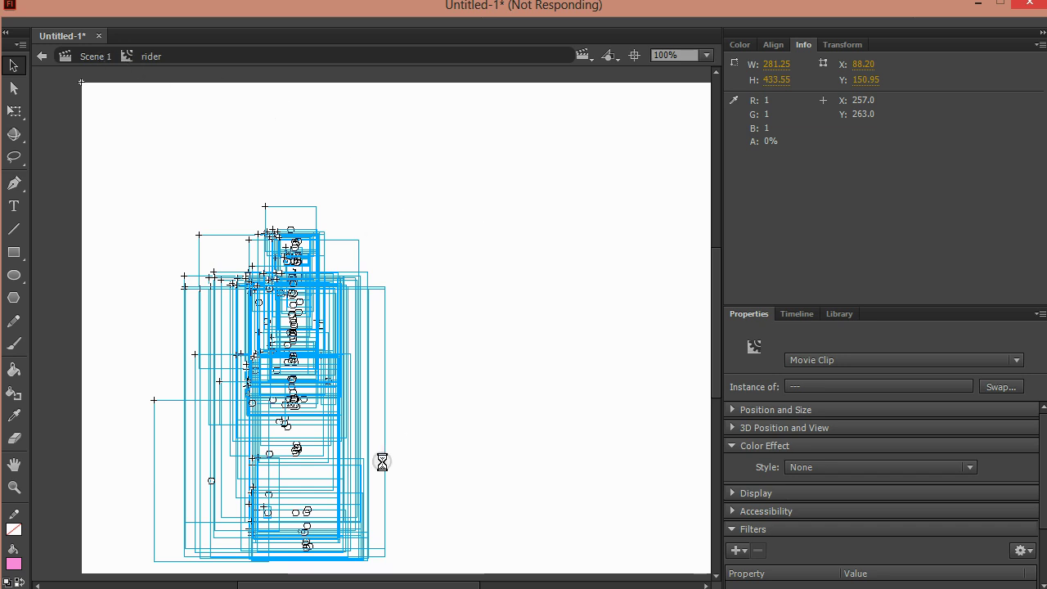
click(808, 352)
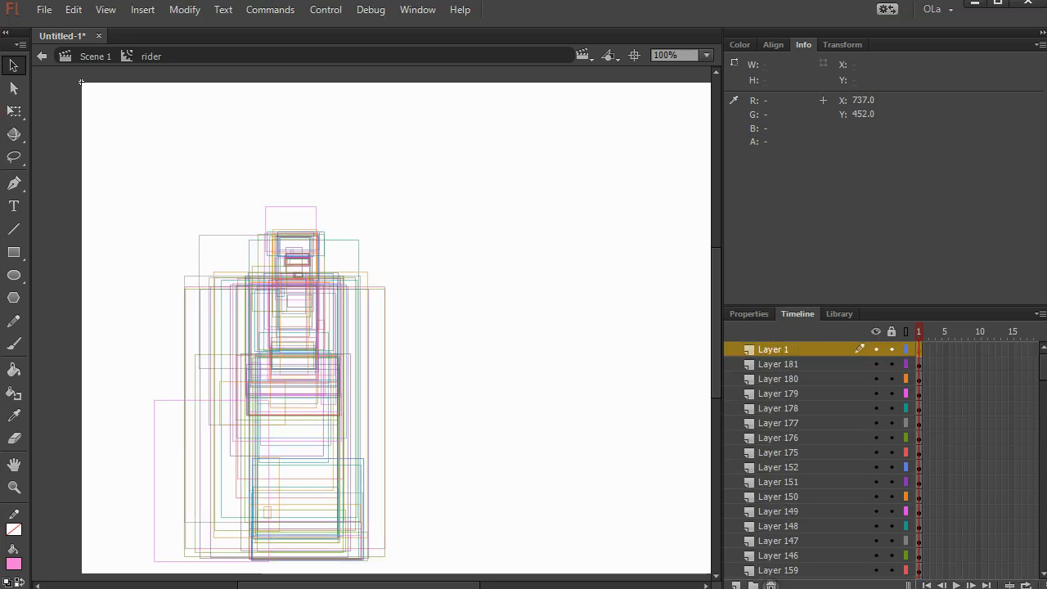
- Delete the empty Layer 1 and switch the stage to Fast preview mode
click(771, 585)
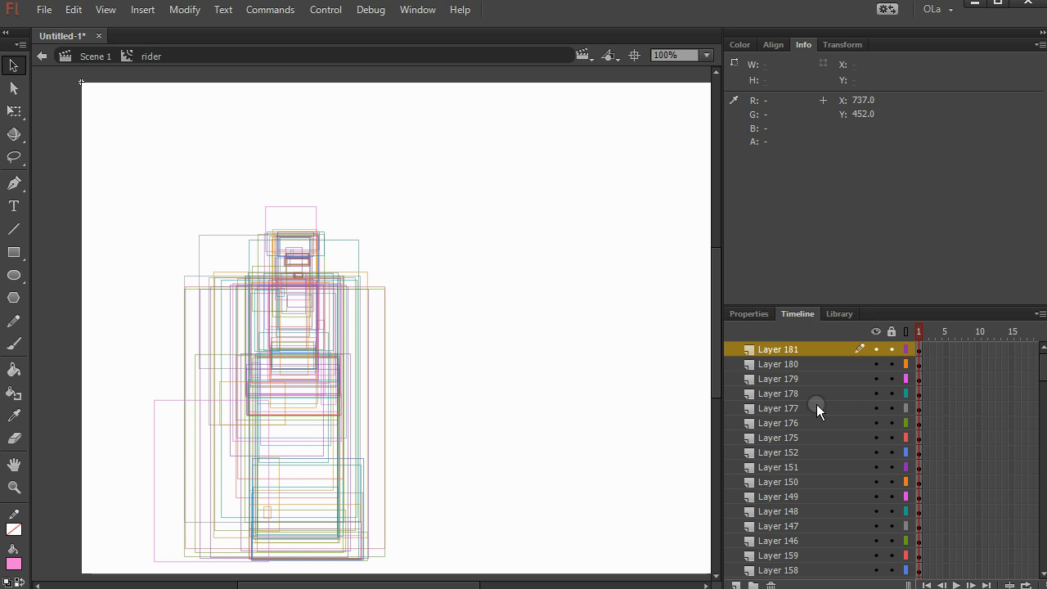
click(103, 10)
mouse_move(158, 117)
click(394, 129)
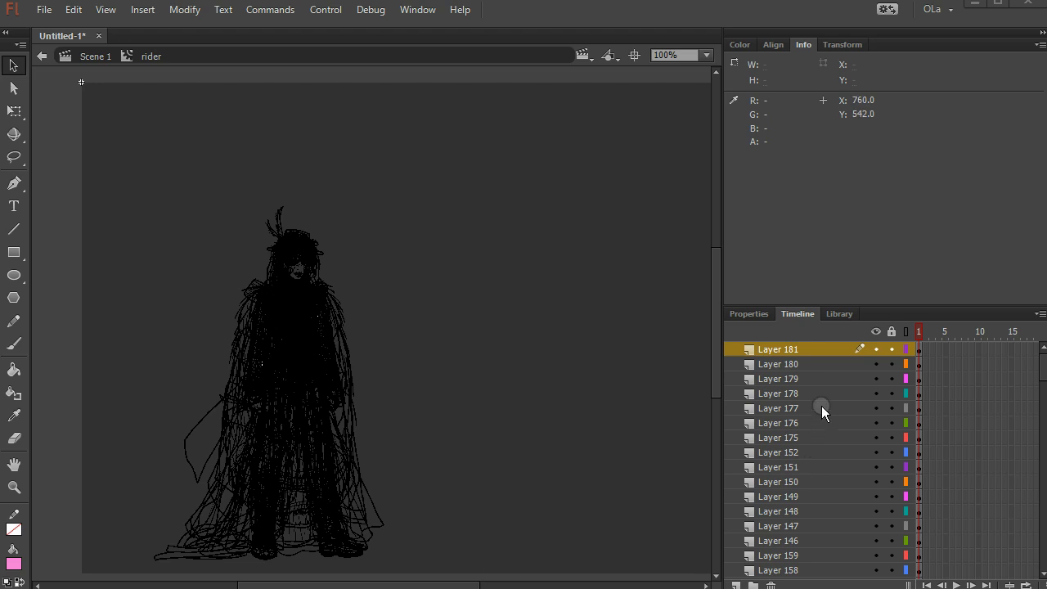
- Hide all layers, then show only Layer 2 Copy and face Layers 54–56
click(878, 330)
scroll(840, 459, down, 10)
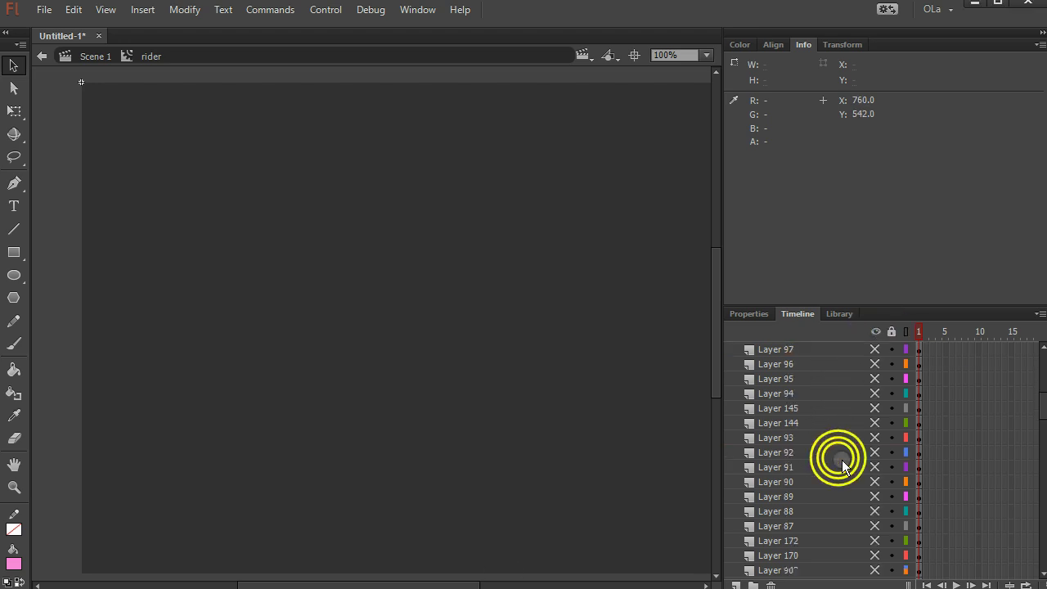
scroll(842, 460, down, 8)
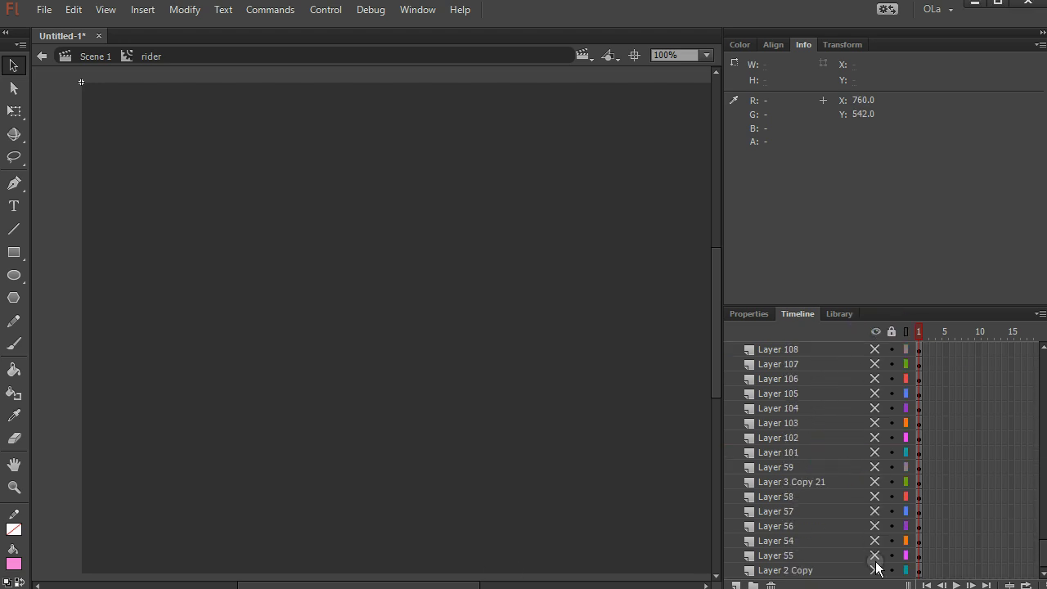
click(877, 570)
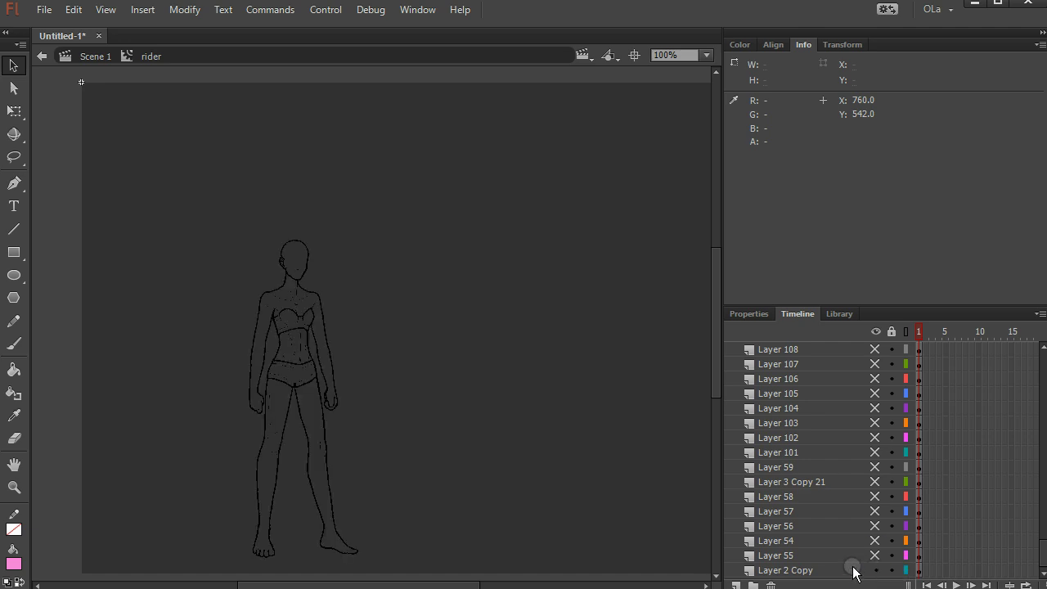
click(787, 570)
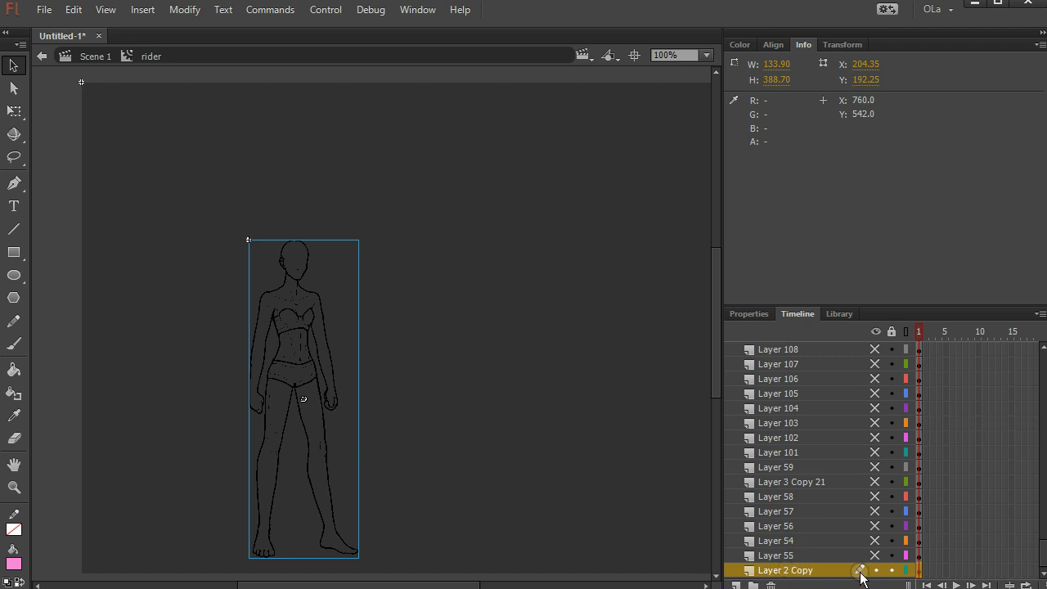
drag(876, 556, 872, 329)
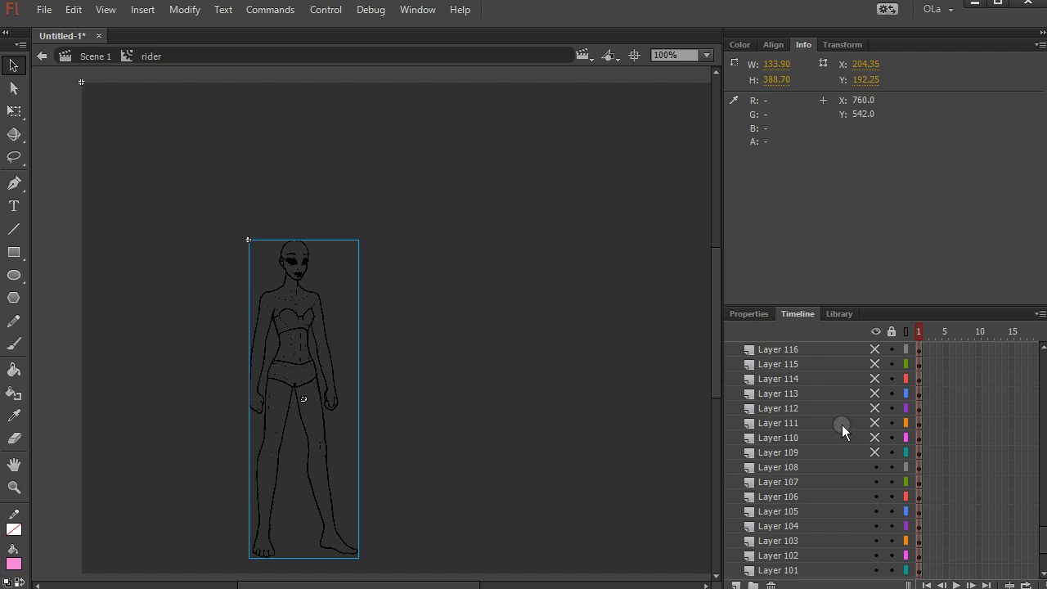
- Draw a pink rectangle near the stage's top-left corner on Layer 114
click(874, 364)
click(874, 364)
click(855, 376)
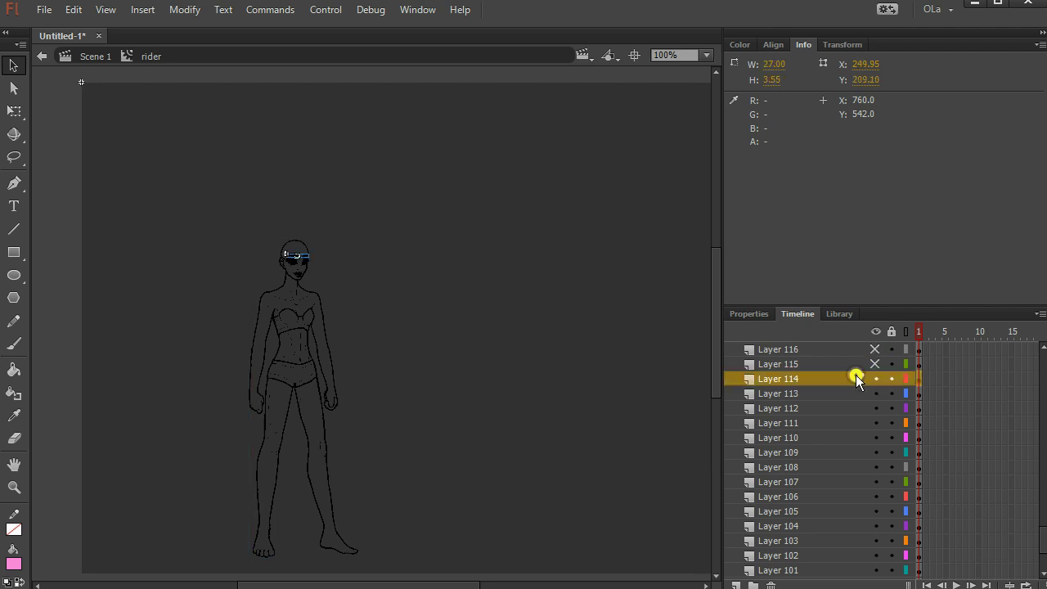
click(494, 327)
click(13, 252)
drag(95, 95, 150, 131)
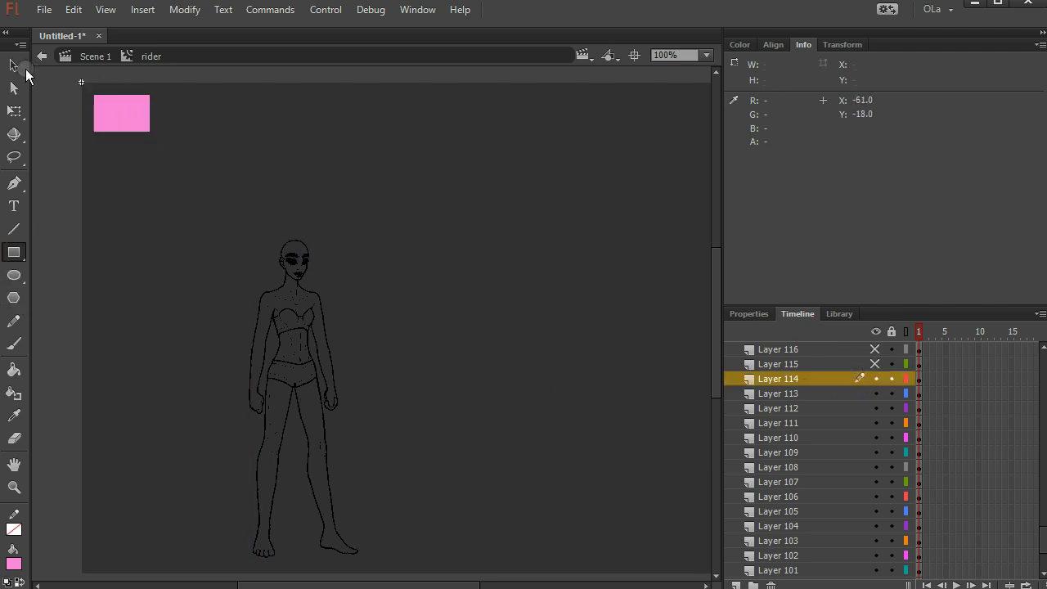
- Position the pink rectangle at X 0, Y 0
click(13, 65)
click(133, 109)
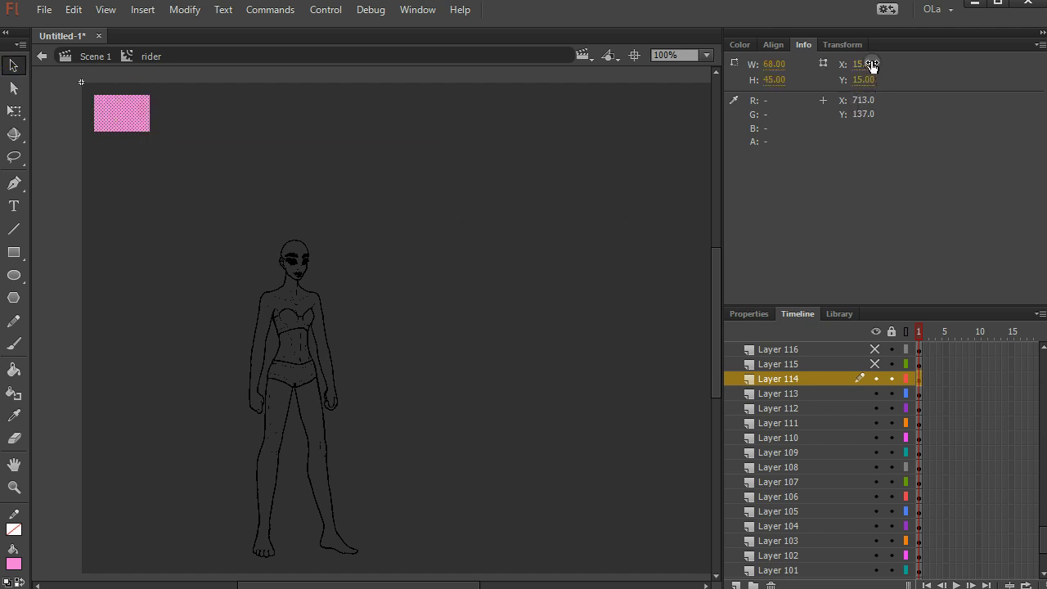
click(867, 64)
text(0)
click(863, 79)
text(0)
key(Return)
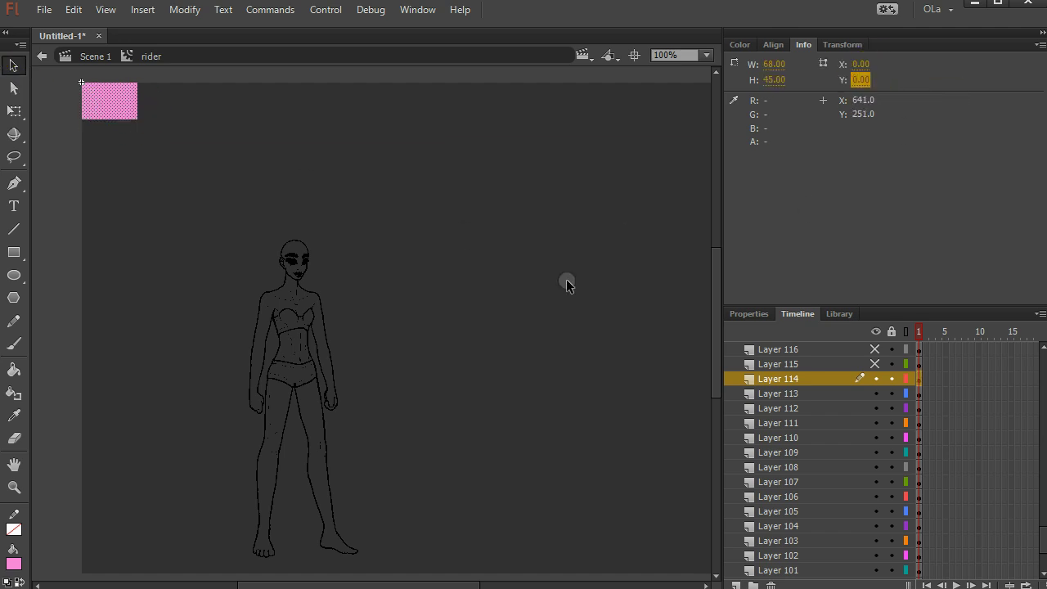
- Marquee-select the pink rectangle together with the whole figure
click(562, 279)
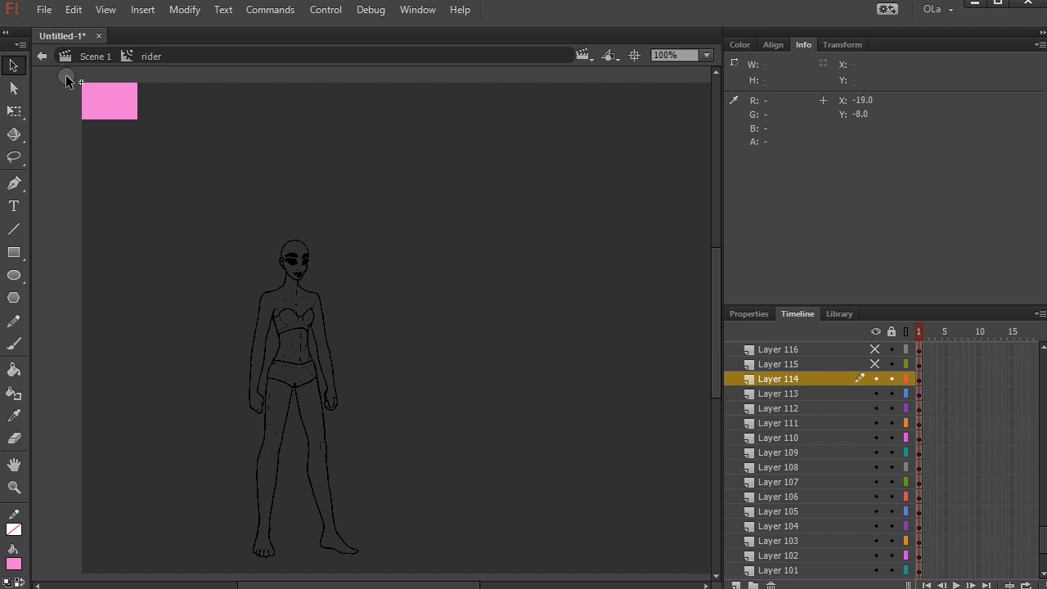
drag(182, 221, 458, 580)
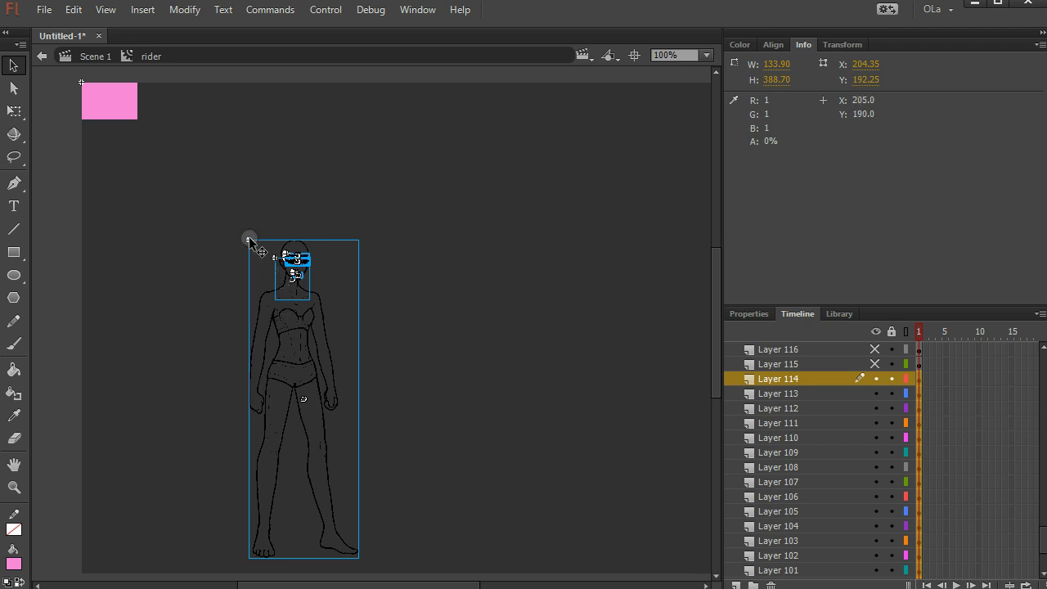
click(83, 85)
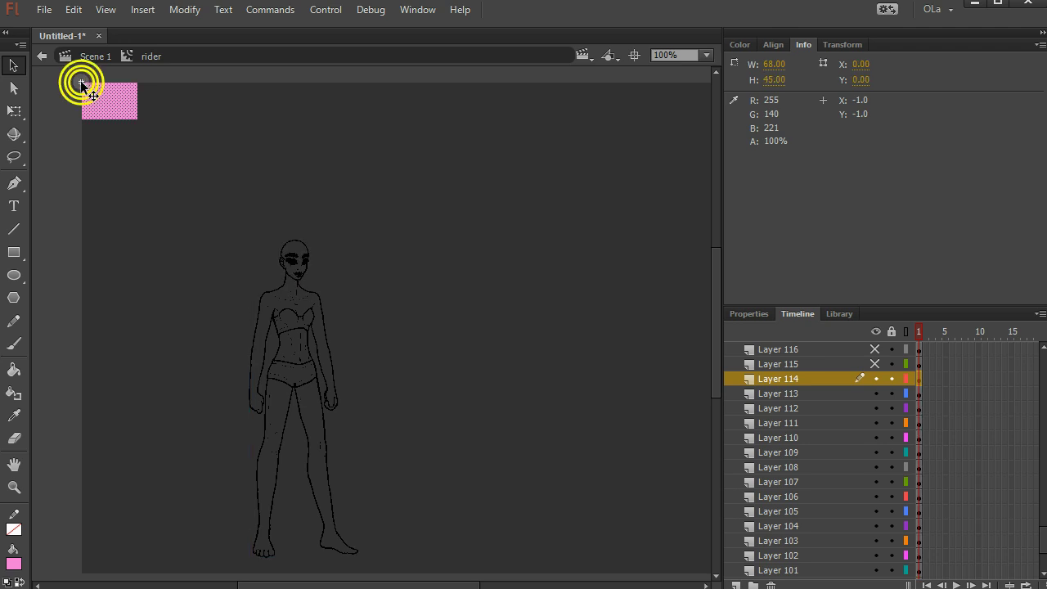
drag(71, 75, 411, 581)
- Convert the selection into a movie clip named girl with a set registration point
key(F8)
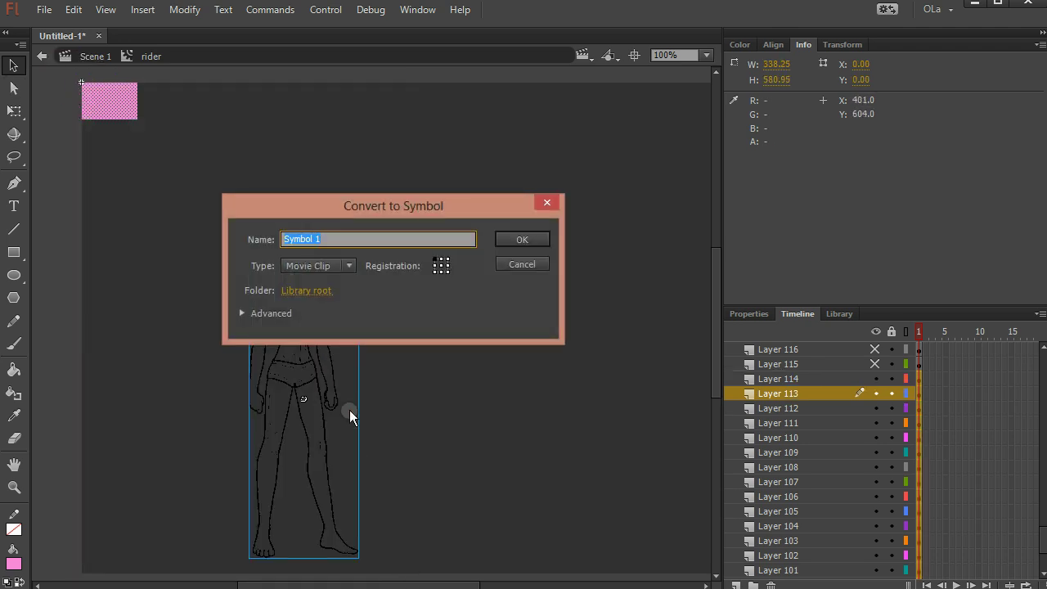
text(girl)
click(438, 262)
click(506, 240)
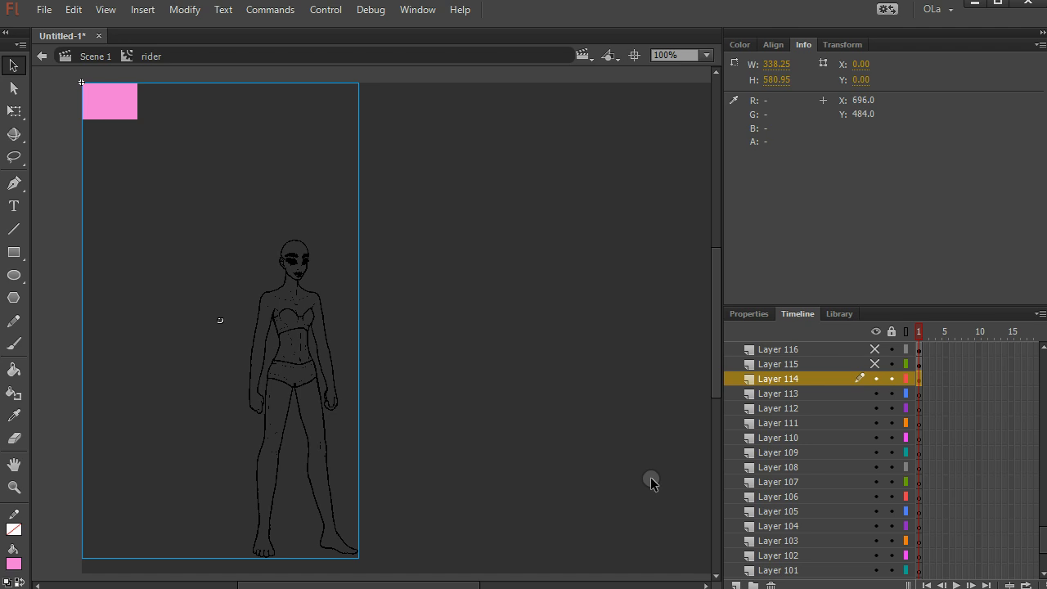
- Rename Layer 114 to girl and select the girl instance in Properties
double_click(769, 378)
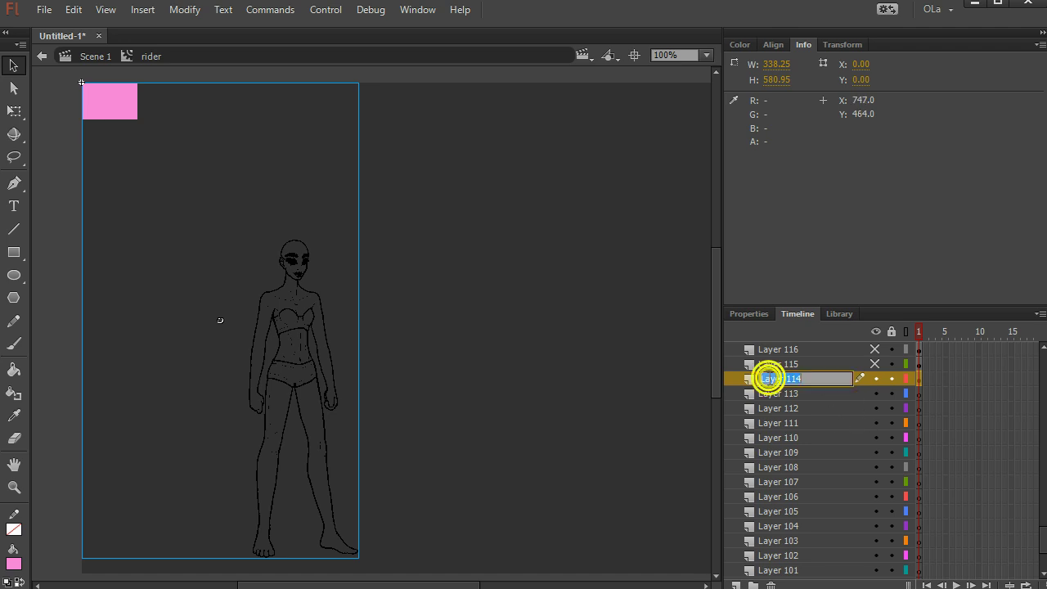
text(girl)
key(Return)
click(749, 313)
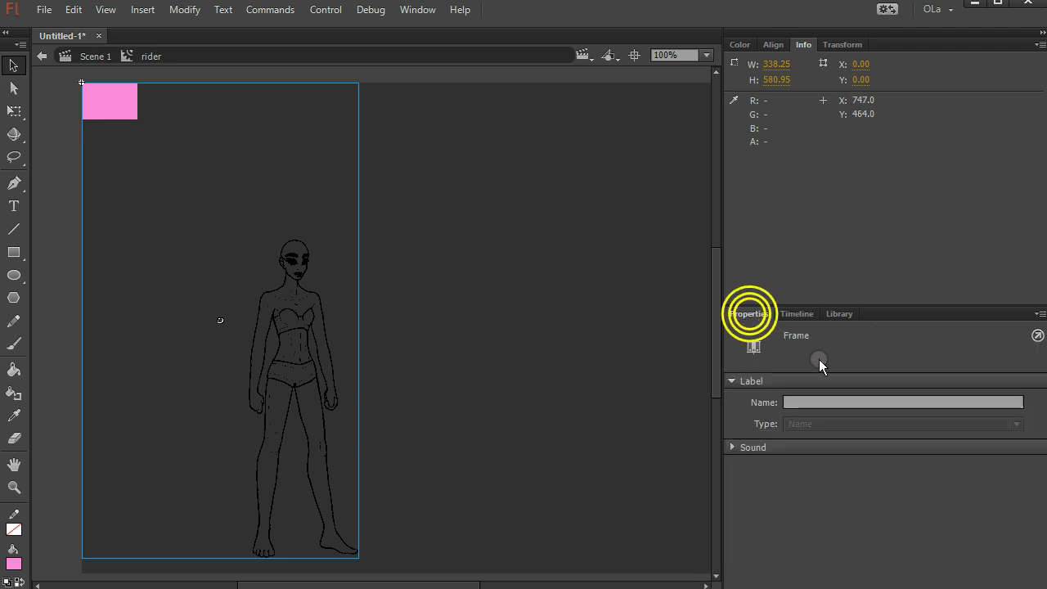
click(282, 390)
click(846, 335)
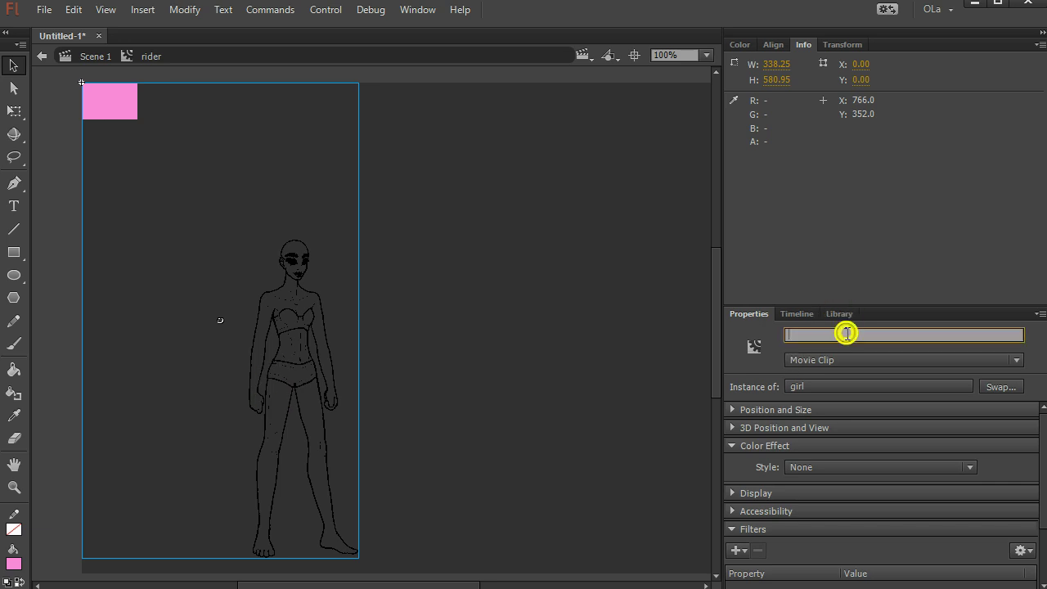
- Give the instance the name girl and hide the other layers
text(girl)
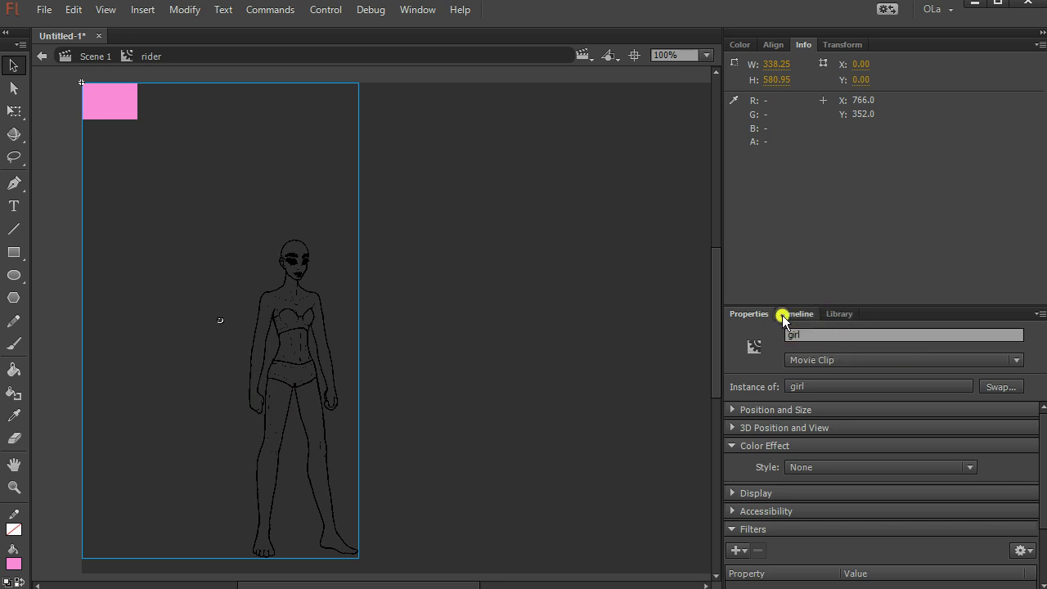
click(785, 314)
click(800, 381)
scroll(803, 410, down, 3)
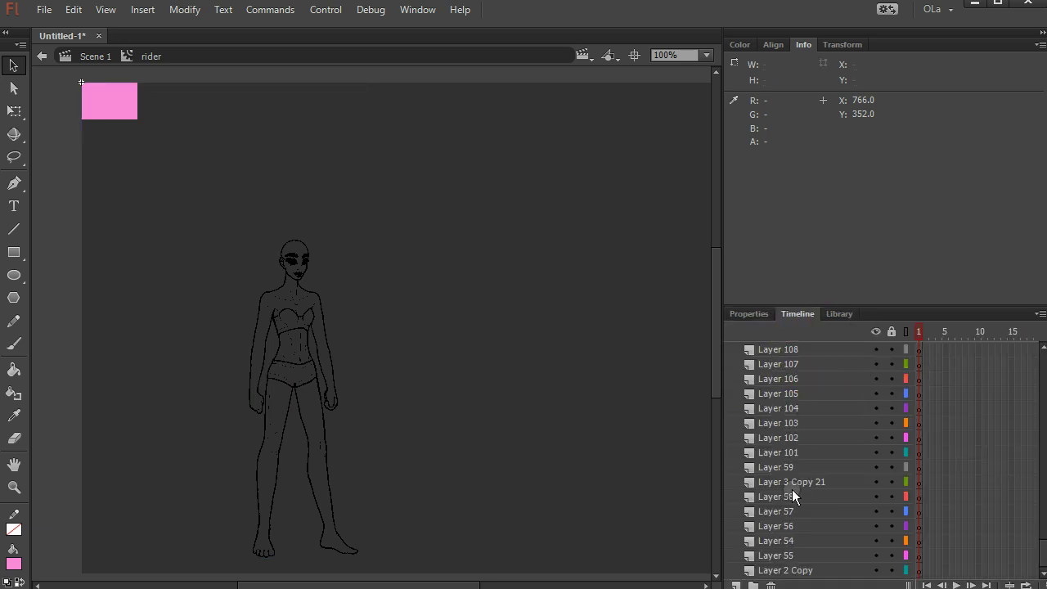
shift+click(796, 578)
click(875, 331)
scroll(814, 392, down, 10)
scroll(832, 448, down, 5)
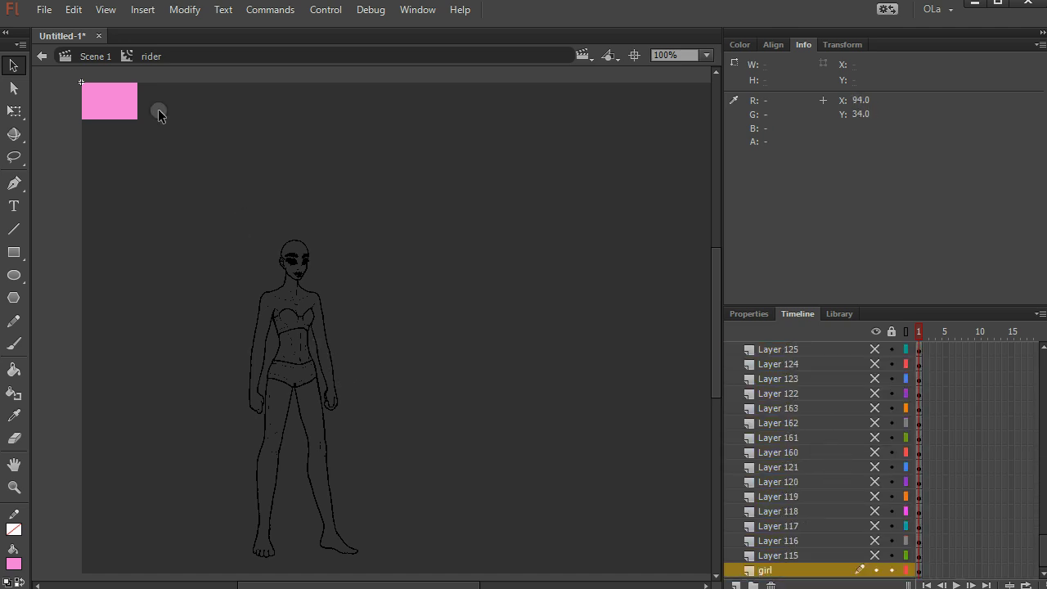
- Inside the girl clip, delete the pink corner rectangle
double_click(129, 108)
click(175, 226)
click(122, 107)
key(Delete)
- Distribute the girl's parts to layers and delete the empty top layer
drag(491, 131, 57, 577)
right_click(291, 374)
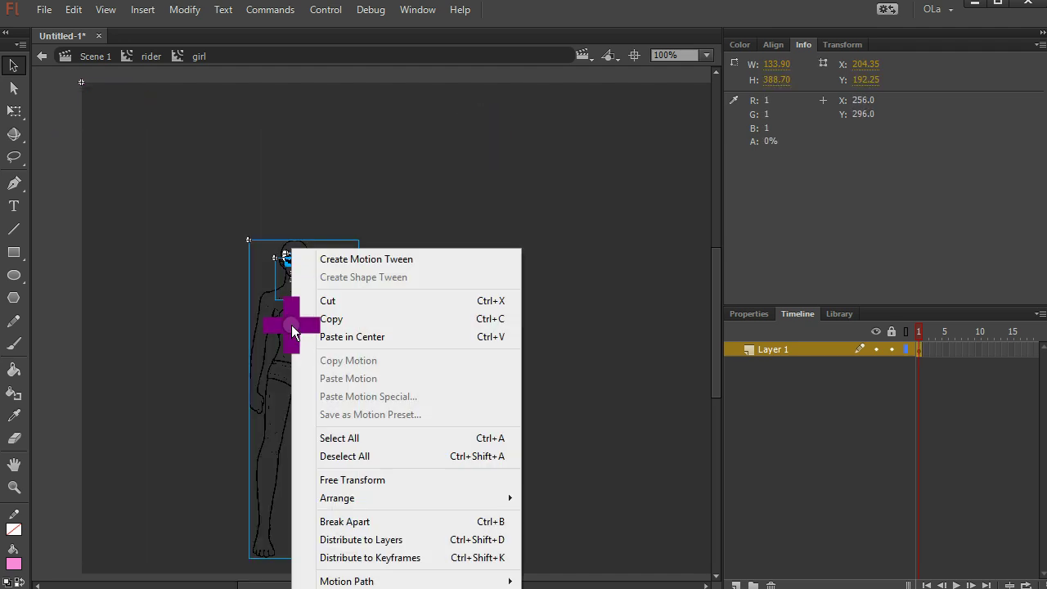
click(389, 541)
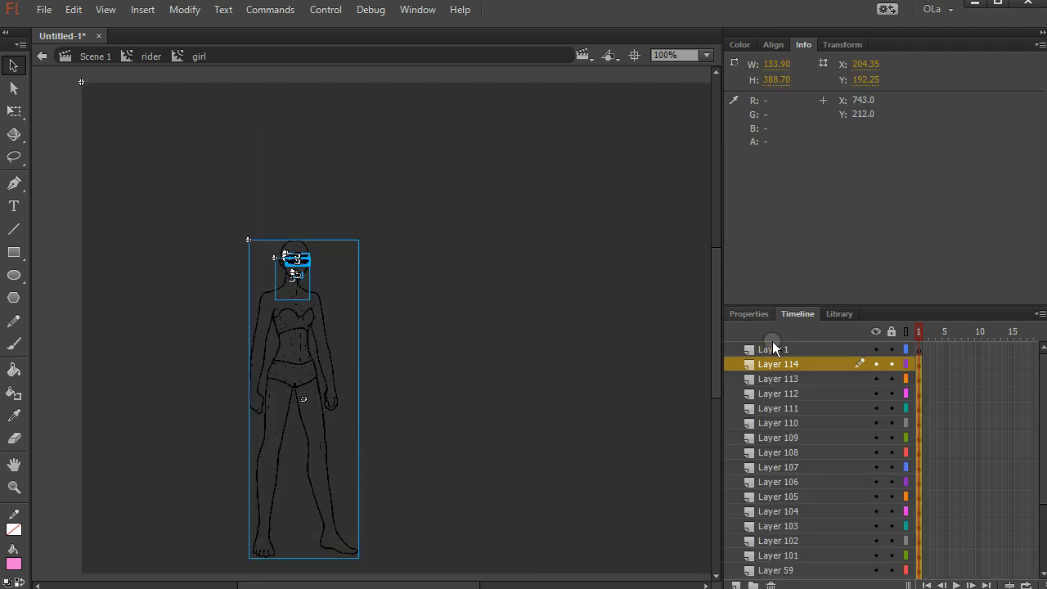
click(779, 348)
click(771, 585)
- Hide all layers, then show only Layer 2 Copy's body outline
click(538, 366)
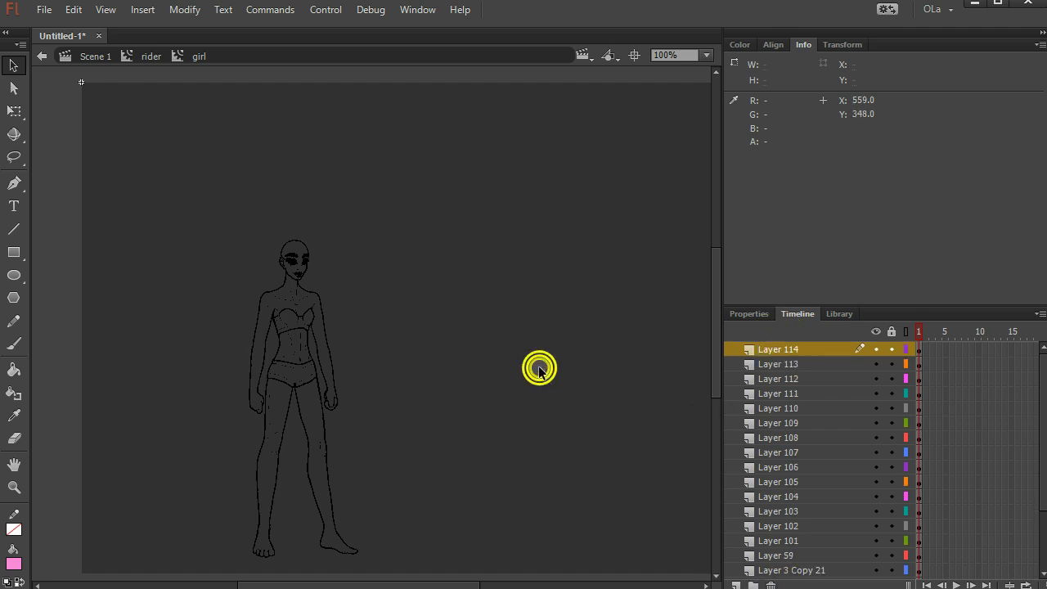
click(876, 332)
scroll(863, 381, down, 2)
click(874, 570)
click(344, 261)
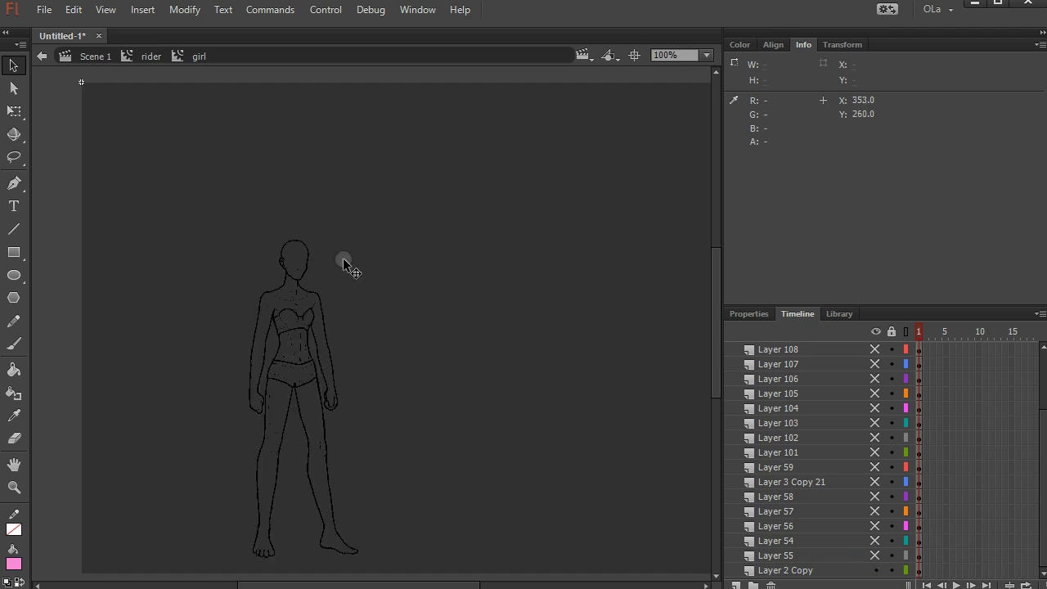
click(94, 74)
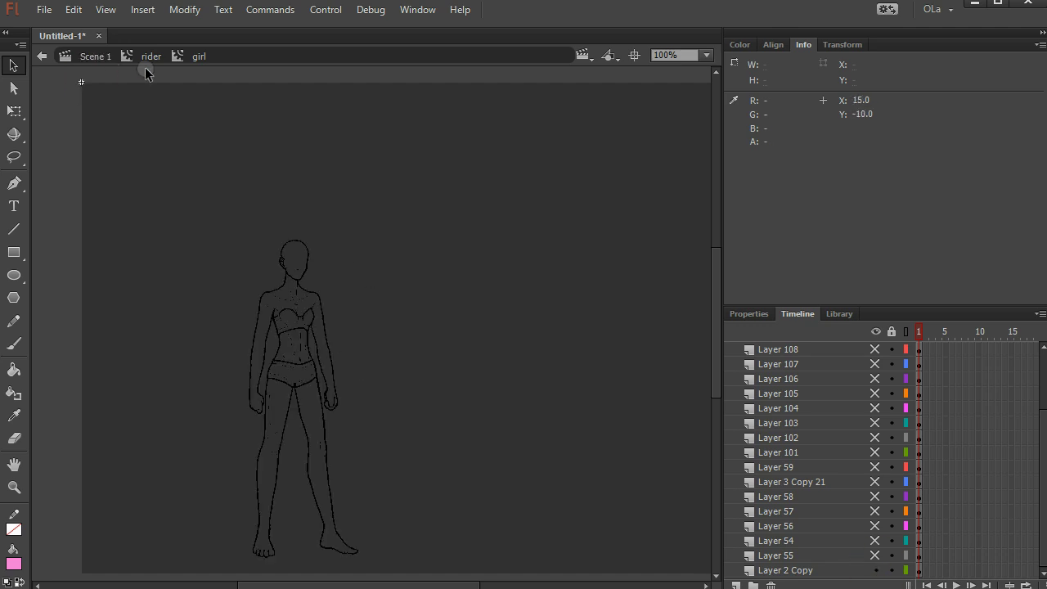
click(187, 71)
- Break apart the body symbol on Layer 2 Copy into a plain bitmap and zoom to 400%
click(486, 323)
click(302, 331)
click(833, 45)
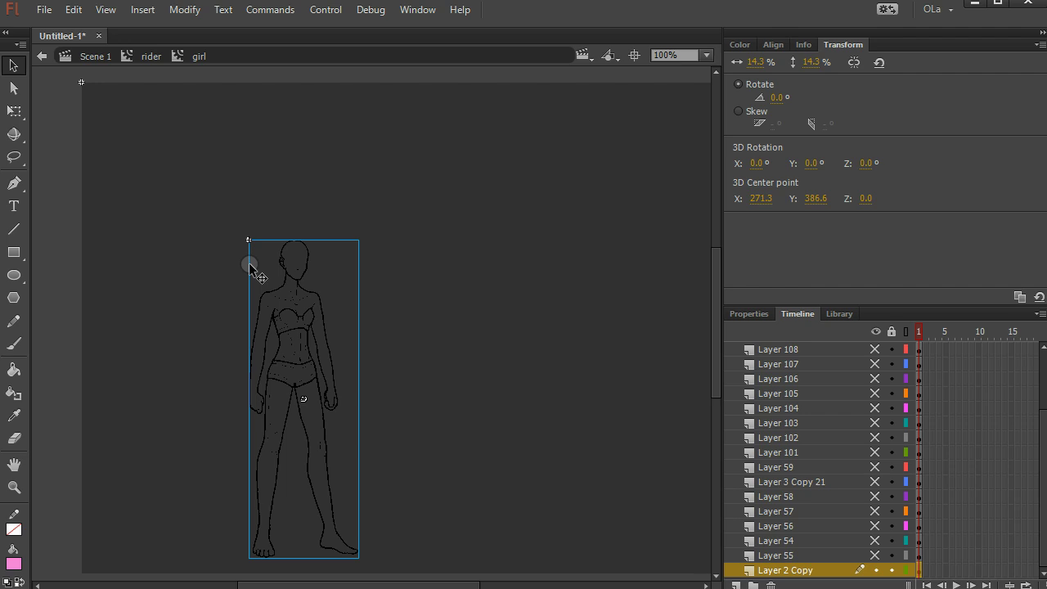
right_click(272, 246)
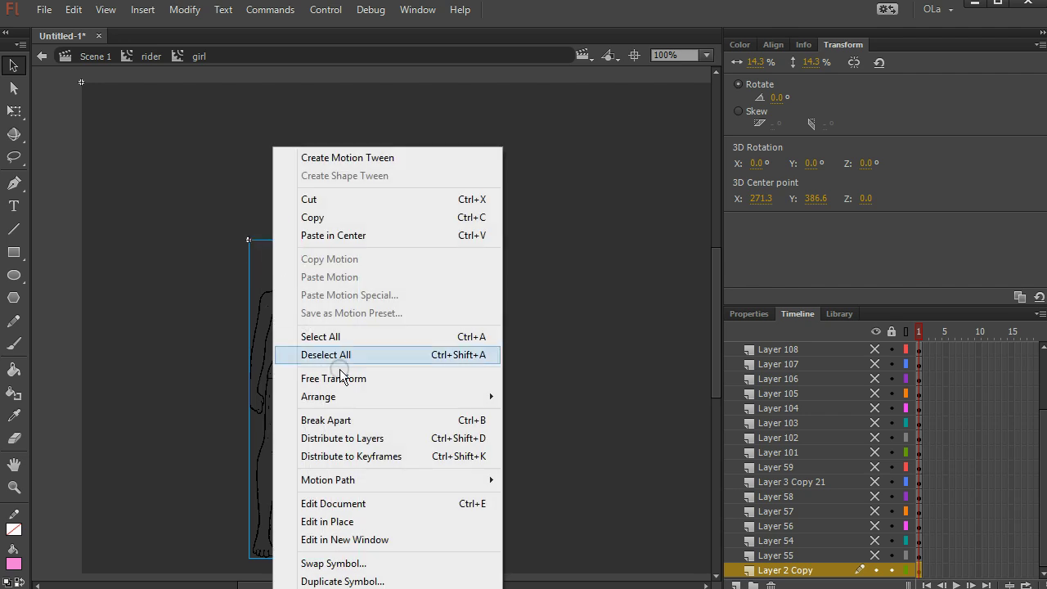
click(350, 421)
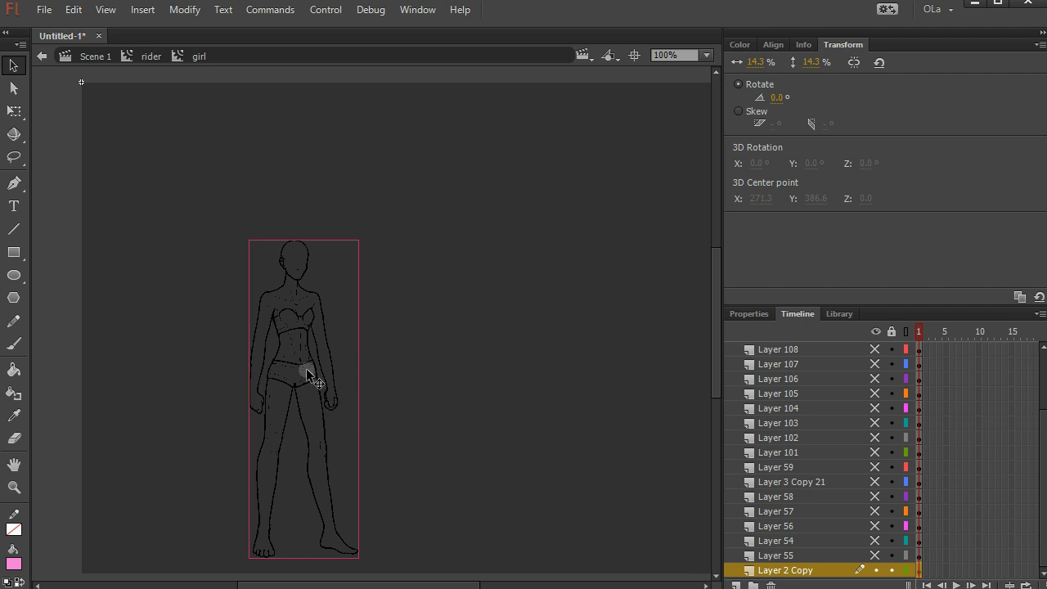
key(ctrl+equal)
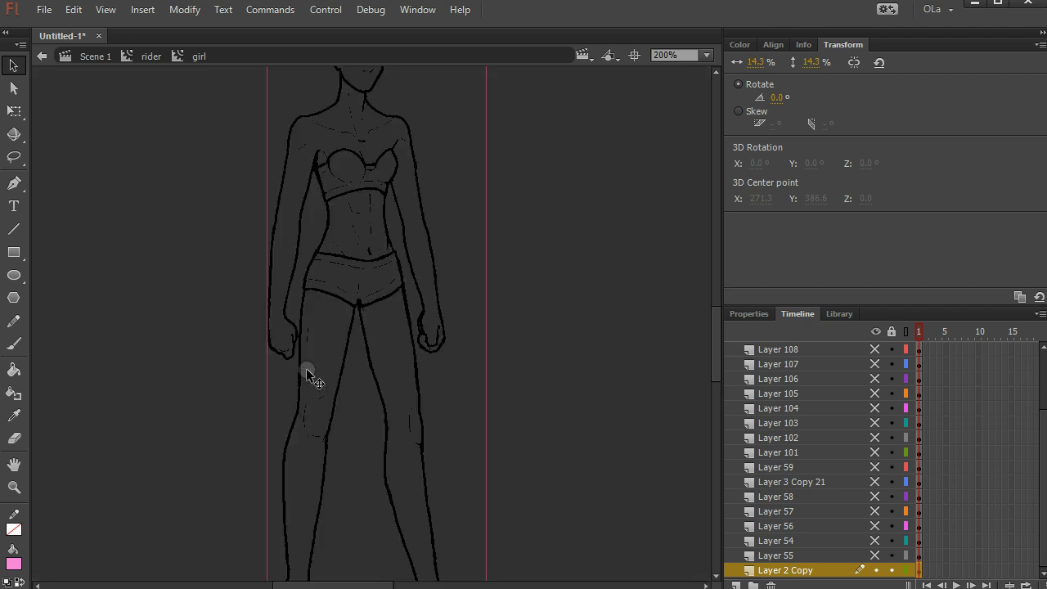
key(ctrl+equal)
scroll(454, 351, up, 3)
scroll(455, 353, up, 3)
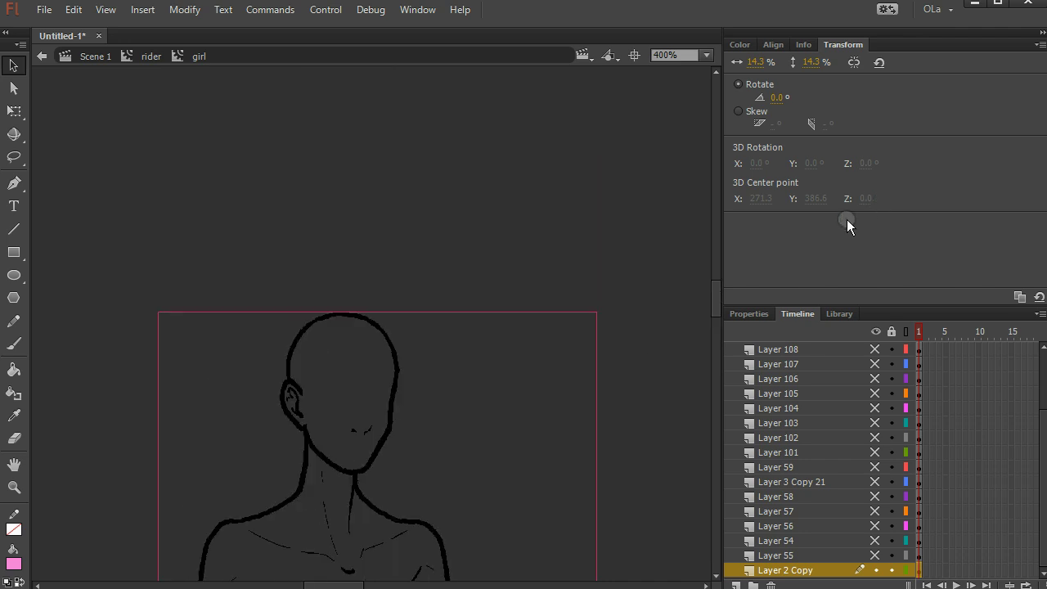
drag(716, 285, 721, 309)
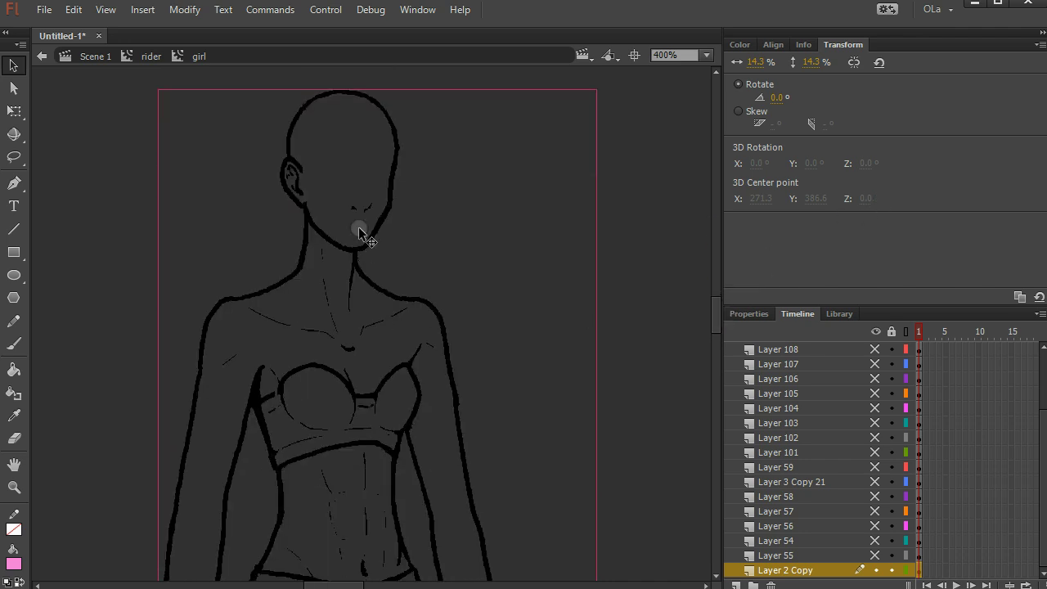
click(176, 17)
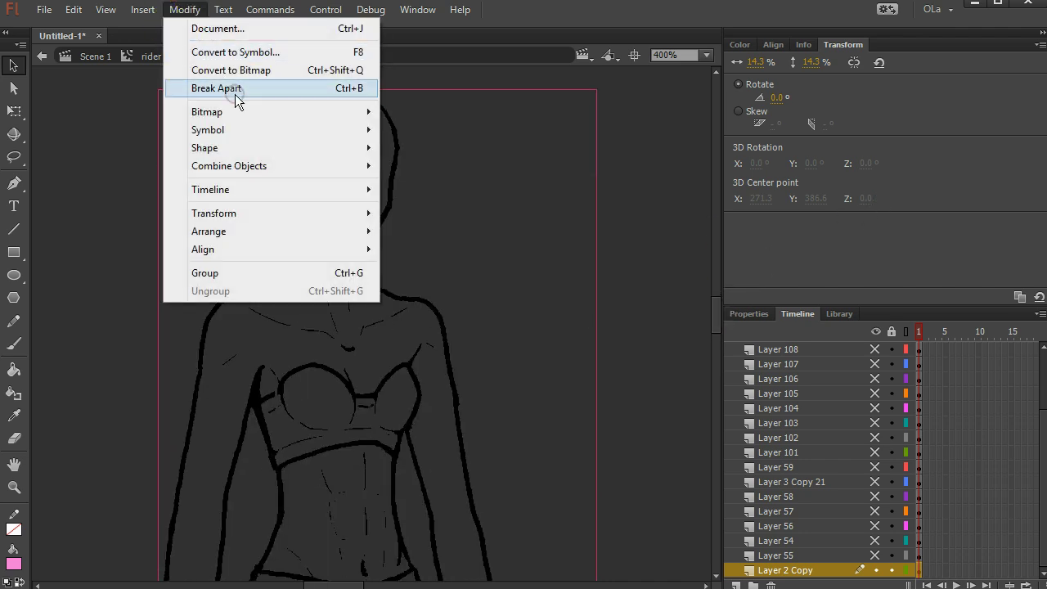
mouse_move(243, 112)
click(457, 130)
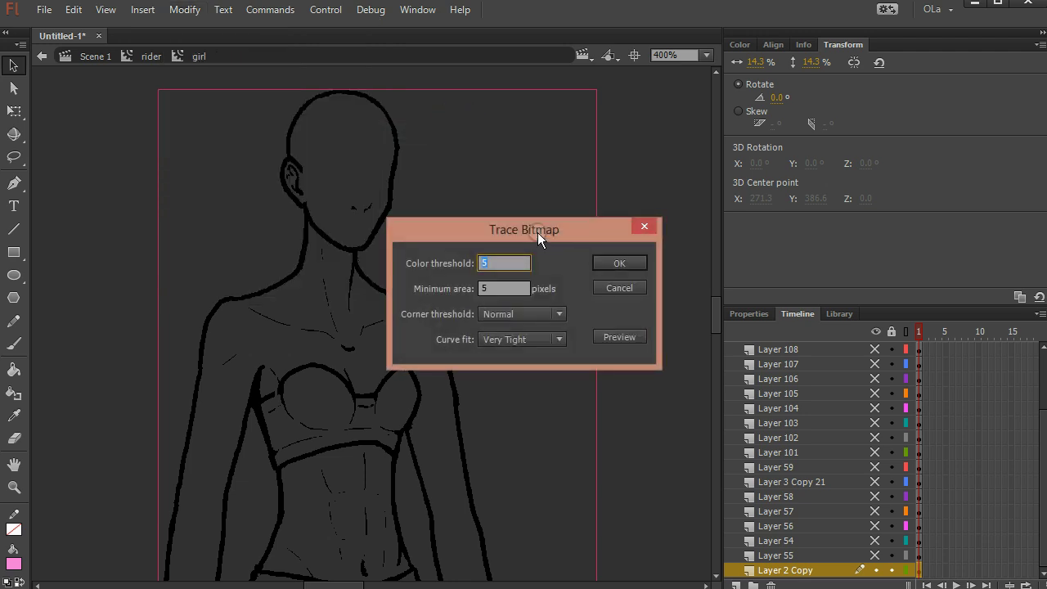
mouse_move(531, 228)
mouse_down()
mouse_move(611, 214)
mouse_move(606, 191)
mouse_up()
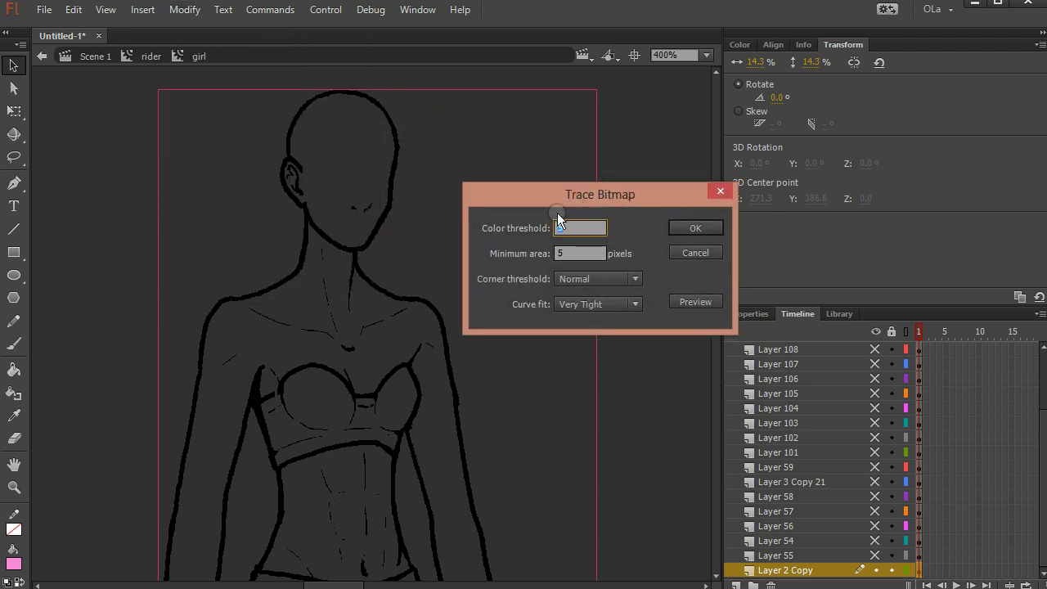
click(621, 386)
click(695, 302)
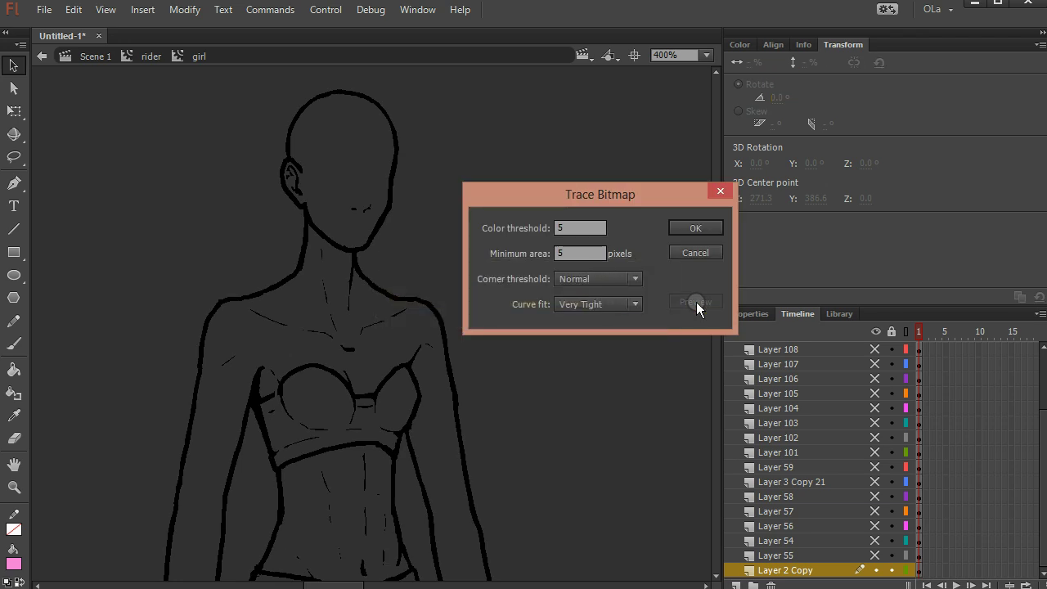
click(676, 254)
- Switch the preview mode to Anti-Alias Text and zoom in to 800% on the face
click(675, 253)
click(106, 10)
click(147, 111)
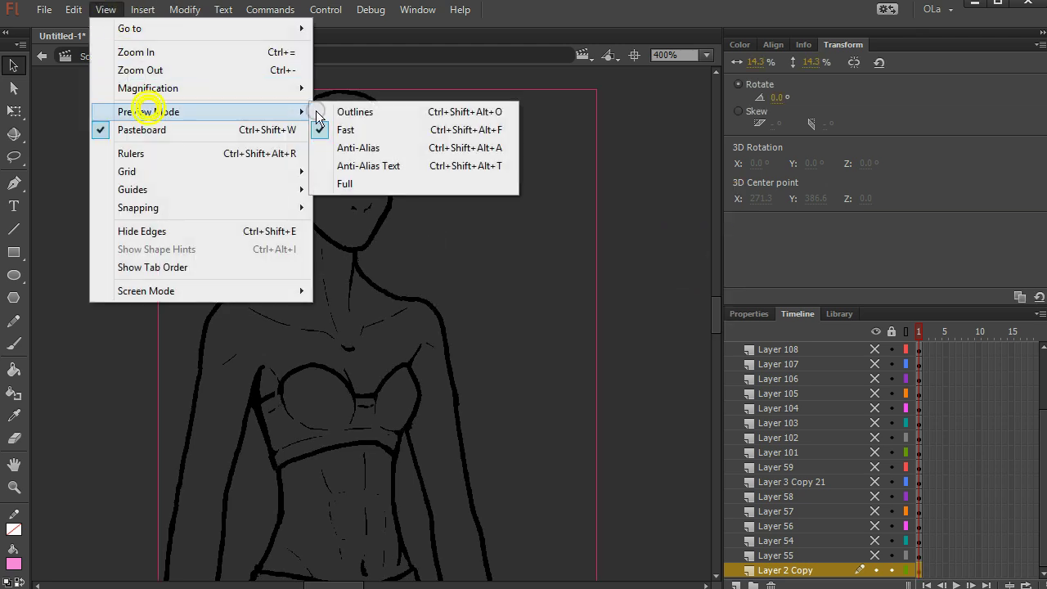
click(378, 167)
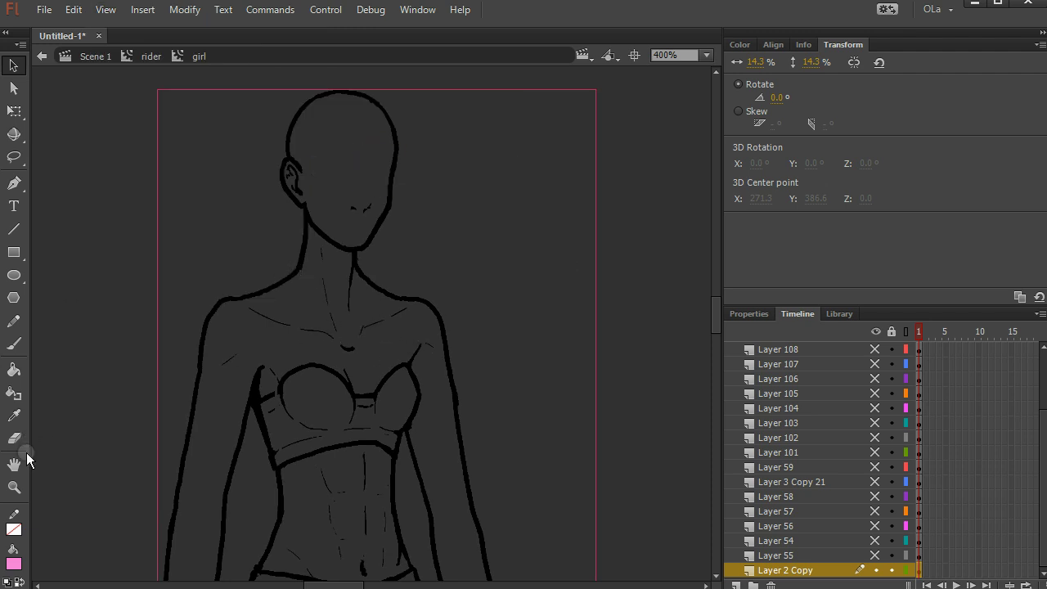
click(14, 488)
click(368, 243)
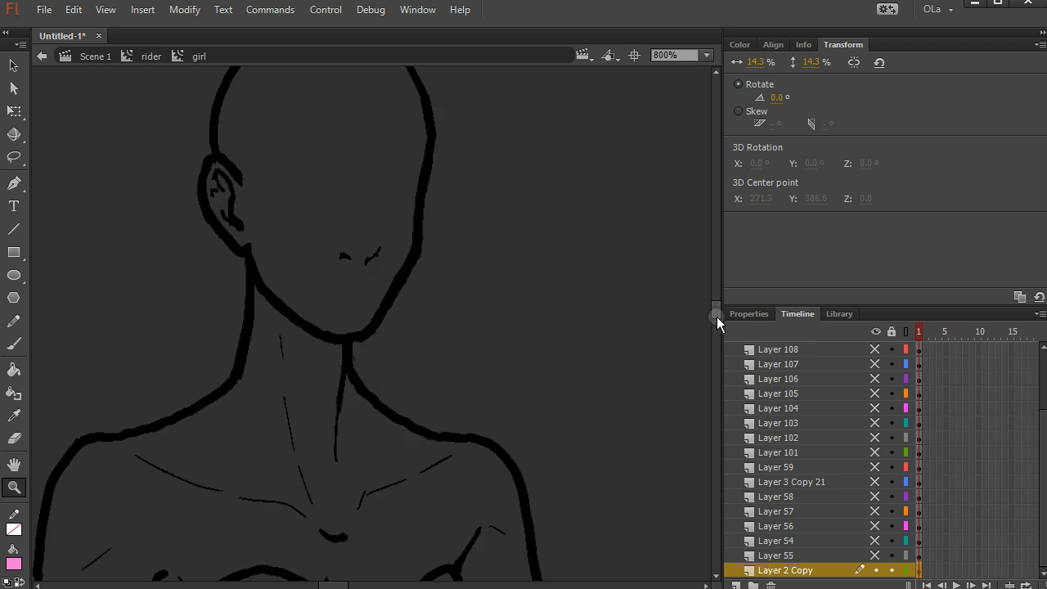
drag(718, 305, 720, 316)
- Open Trace Bitmap for the body bitmap and preview the default settings
click(13, 65)
click(322, 180)
click(187, 10)
click(245, 112)
click(420, 131)
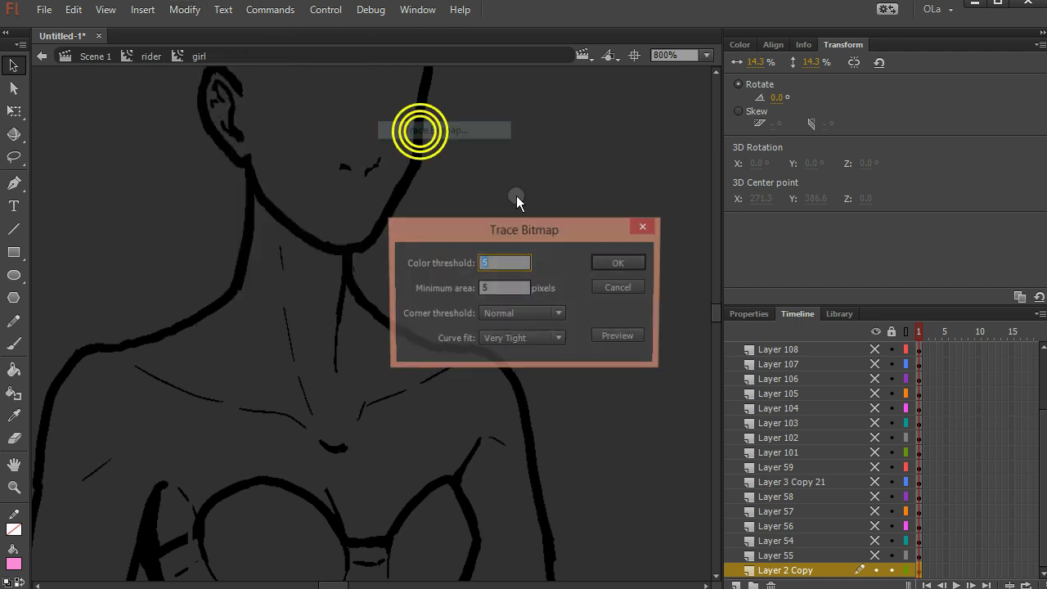
drag(519, 225, 671, 173)
click(769, 284)
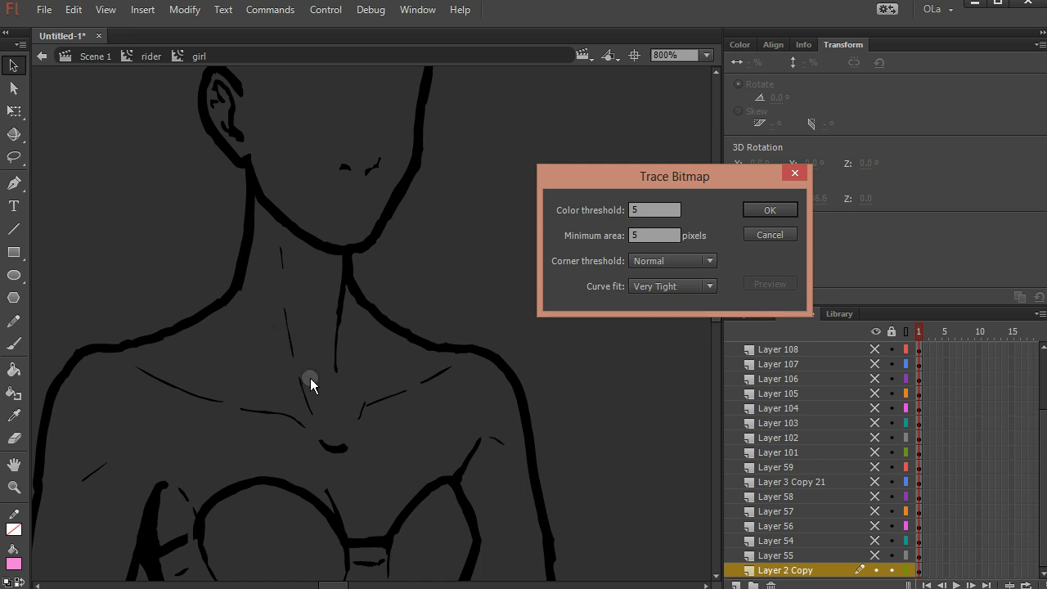
- Try minimum area 200, then preview with minimum area 1, color threshold 1, Pixels curve fit
drag(658, 236, 613, 234)
text(200)
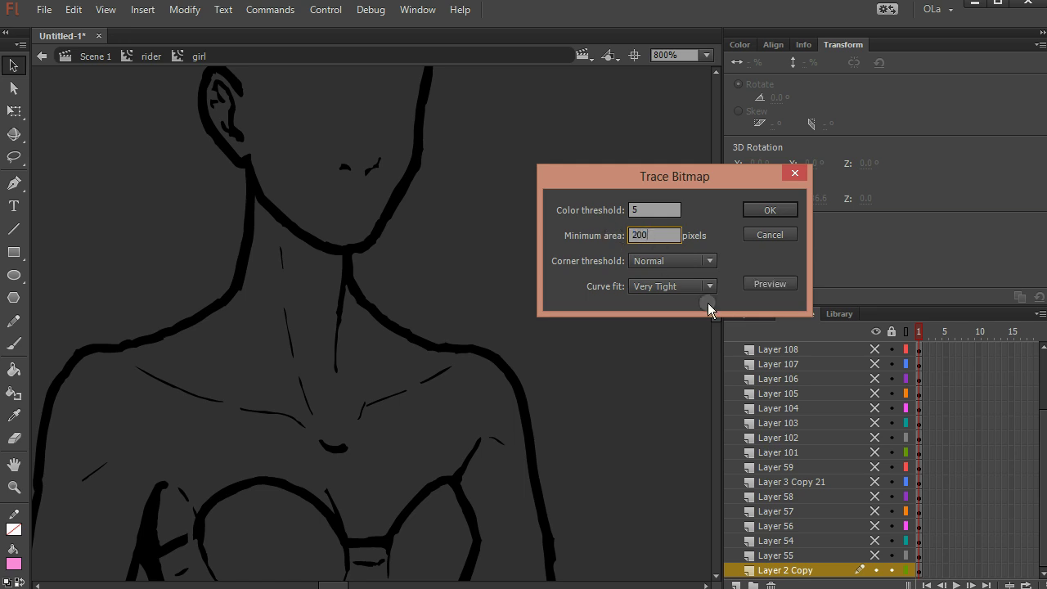
click(788, 288)
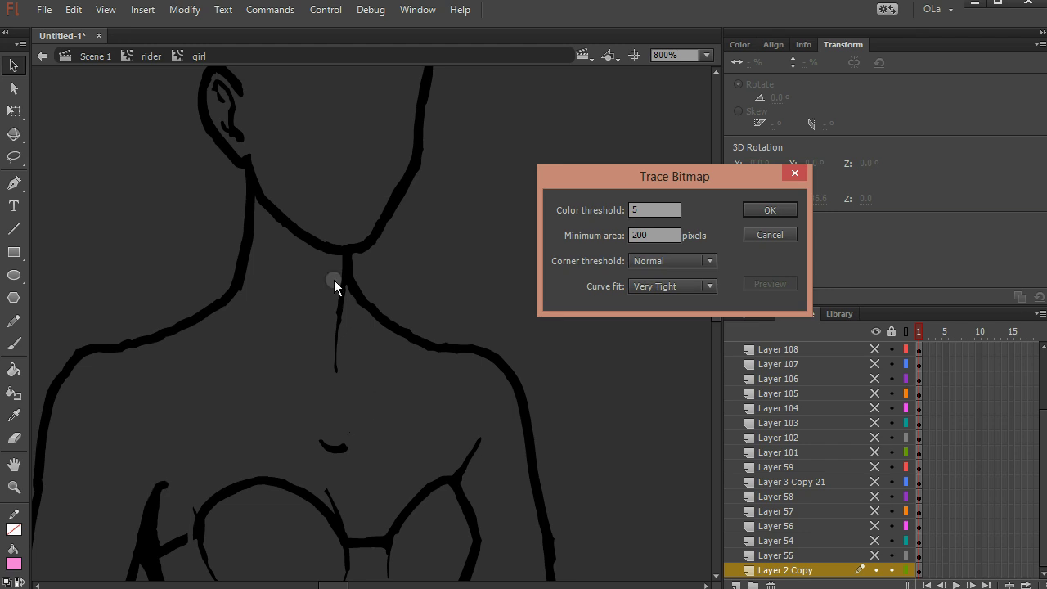
double_click(664, 236)
text(1)
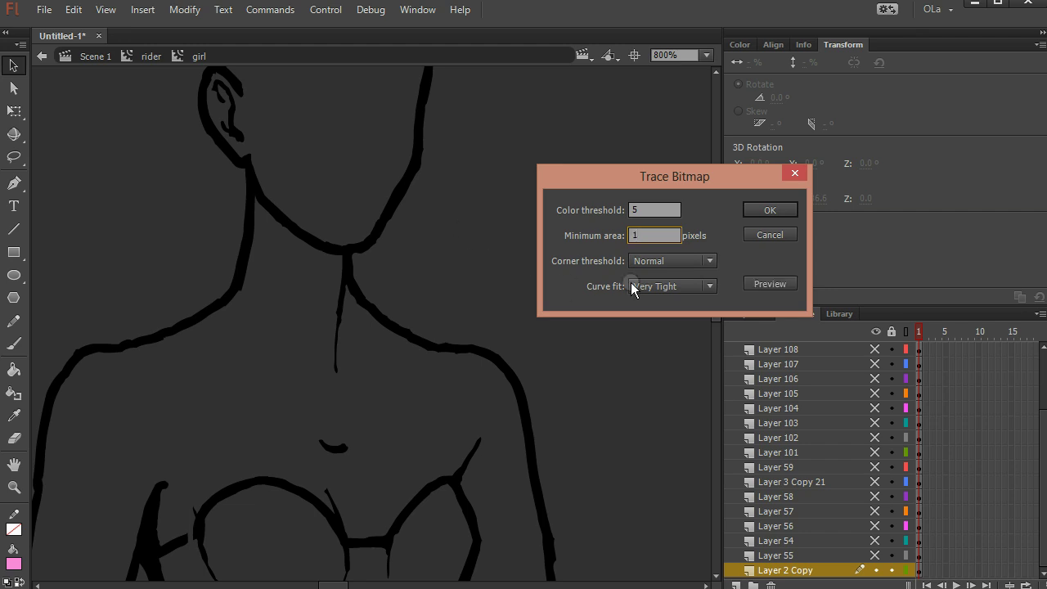
click(685, 286)
click(661, 275)
click(568, 205)
text(1)
click(769, 285)
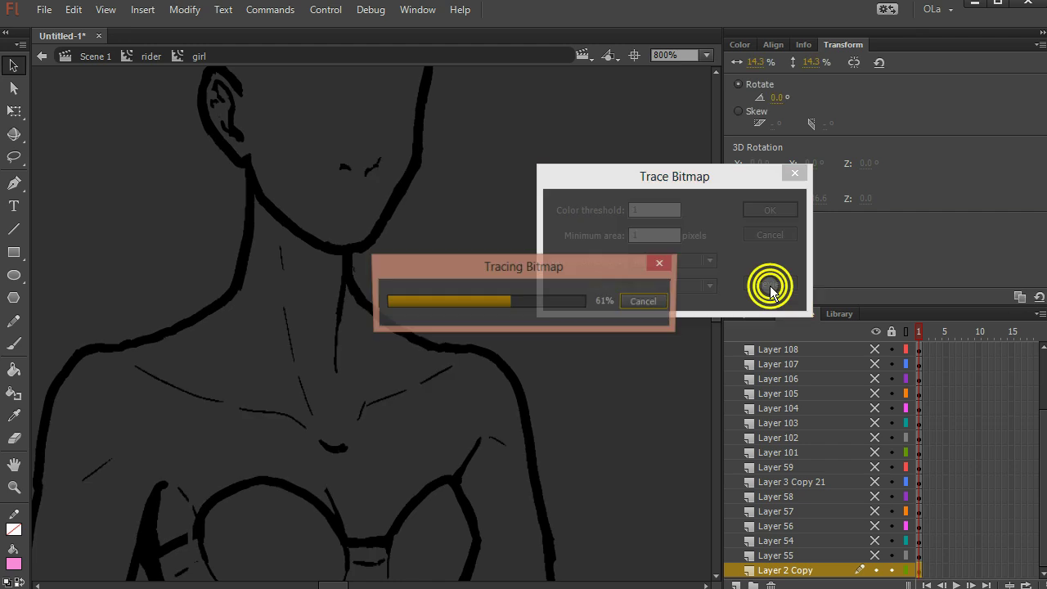
click(349, 292)
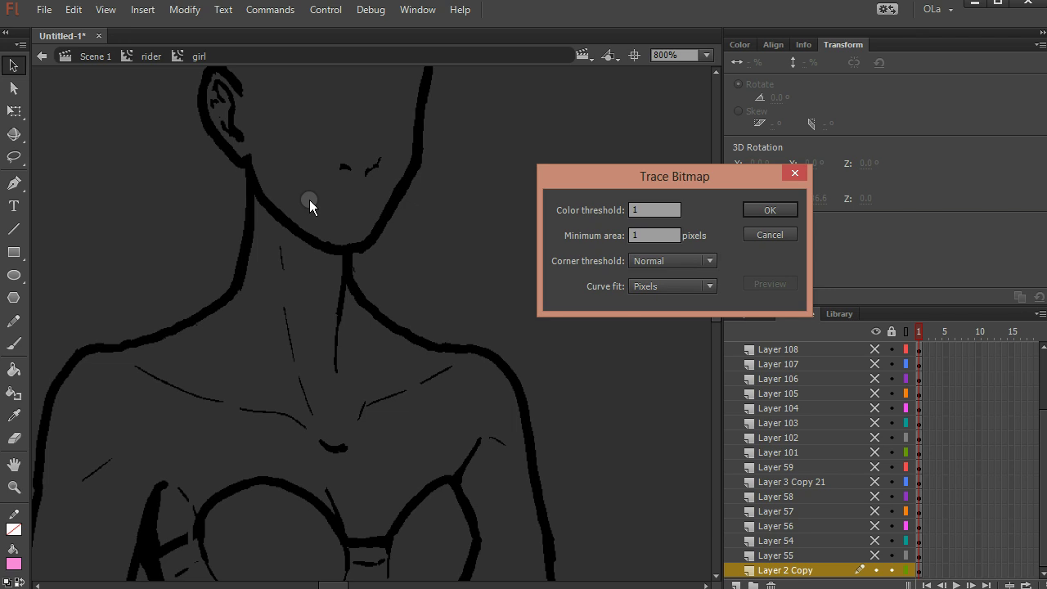
- Set trace minimum area 5 and color threshold 20, and preview
double_click(644, 210)
double_click(659, 236)
text(5)
double_click(644, 211)
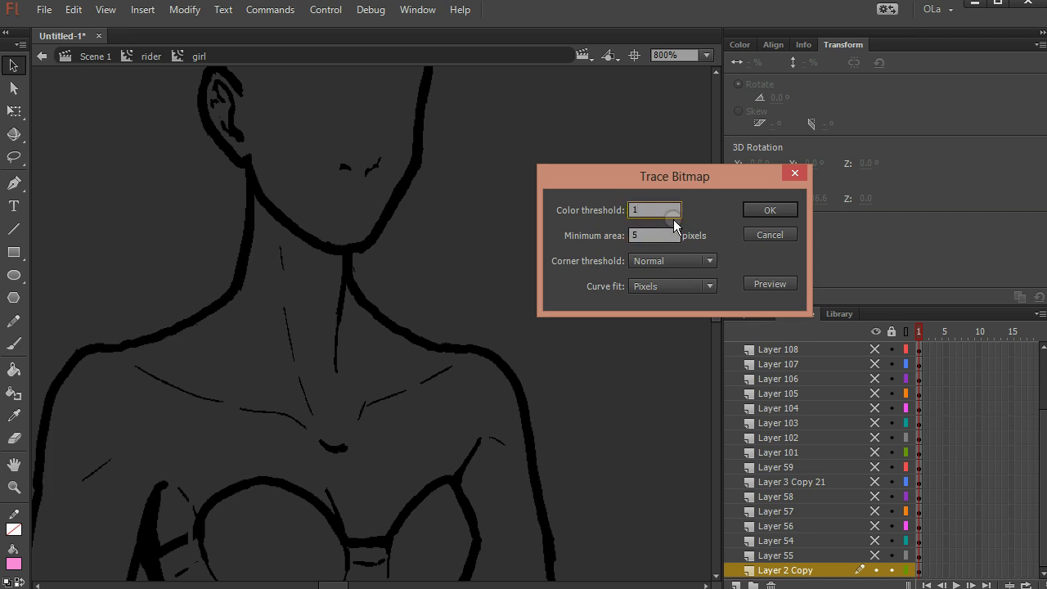
text(1)
double_click(644, 210)
text(20)
click(773, 284)
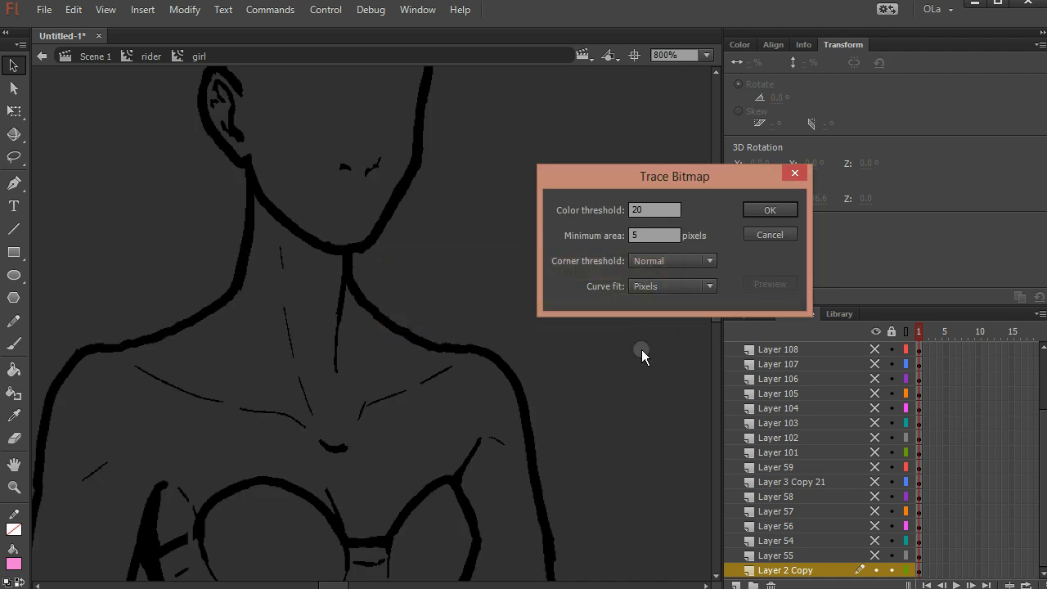
click(394, 328)
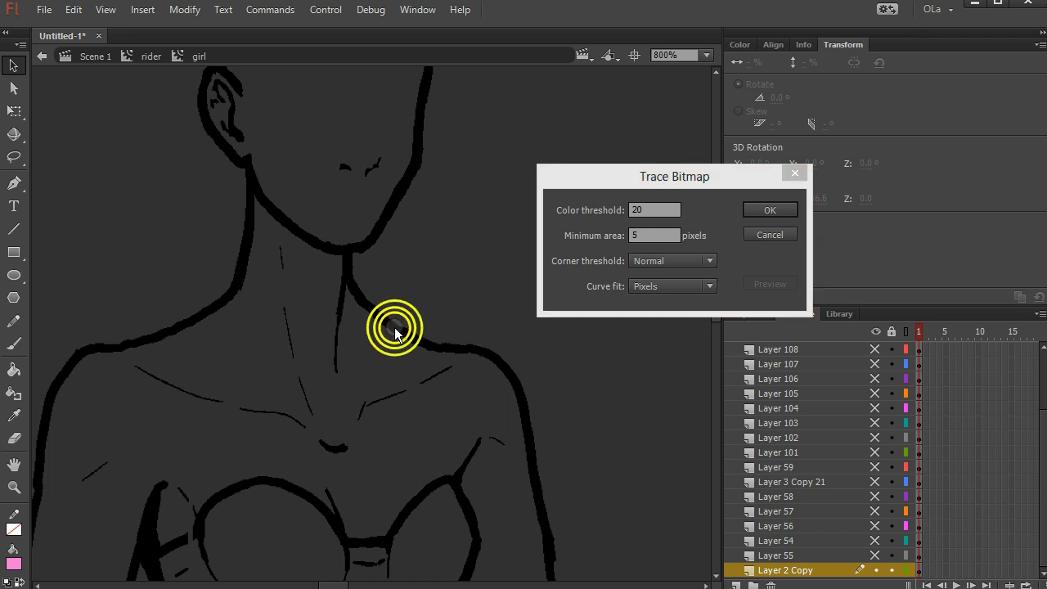
- Set curve fit to Very Tight, preview, and apply the trace
click(633, 210)
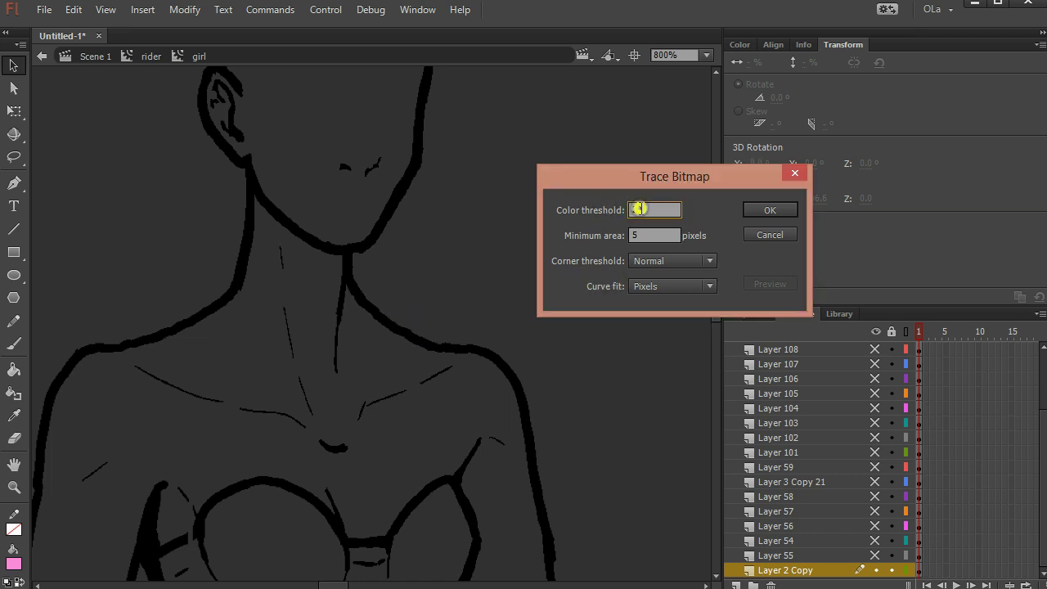
click(666, 288)
click(661, 321)
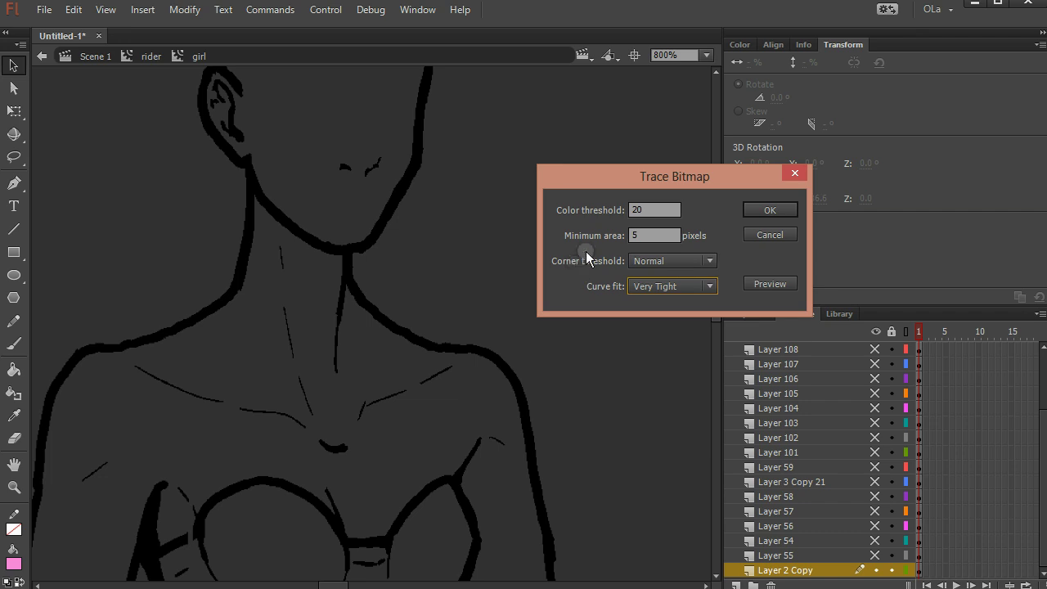
click(637, 287)
click(655, 304)
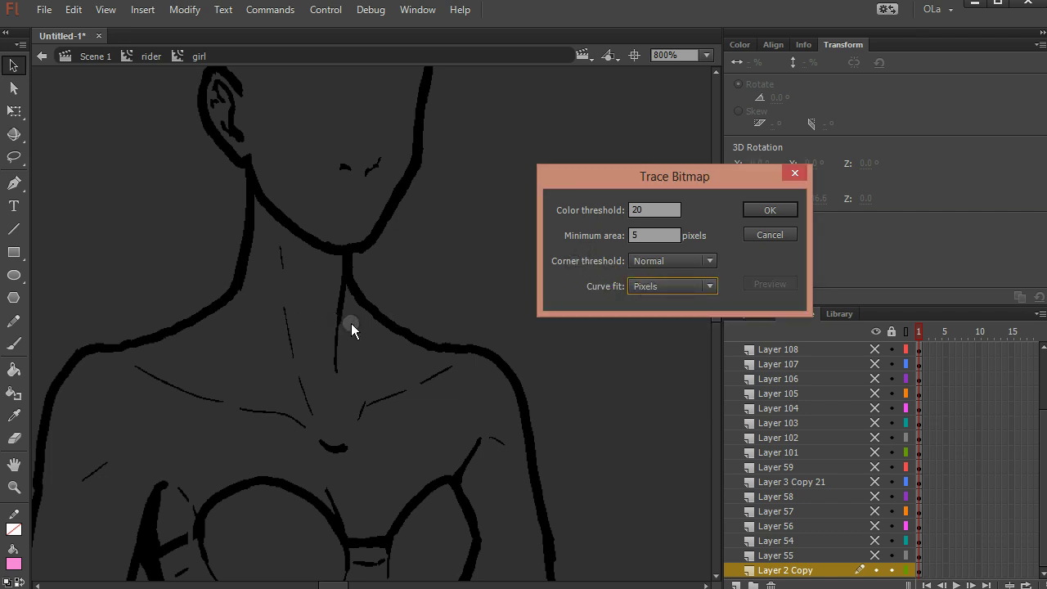
click(664, 286)
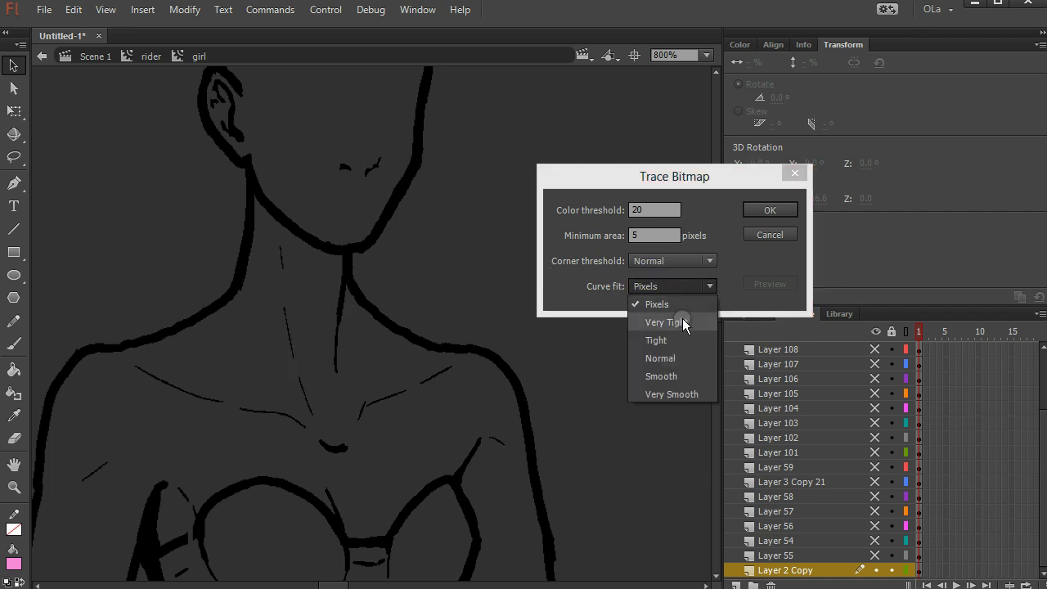
click(682, 322)
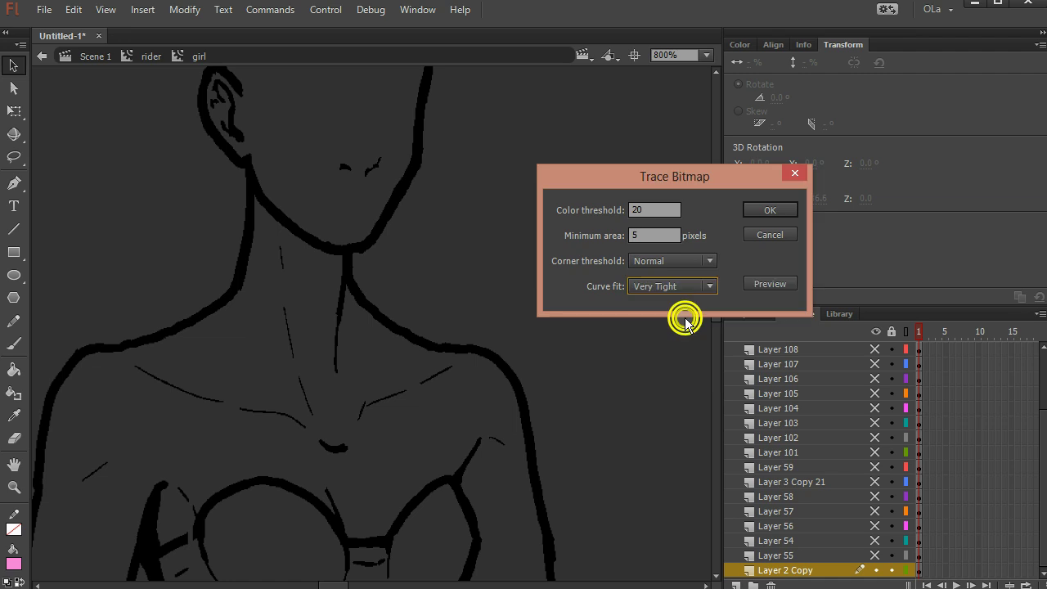
click(759, 279)
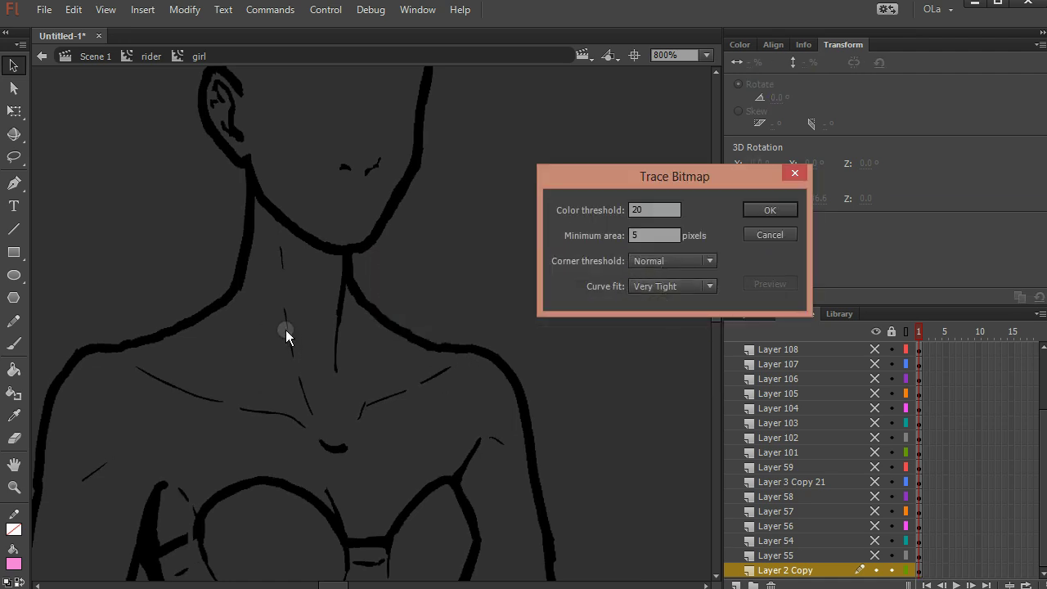
click(359, 421)
click(744, 281)
click(769, 210)
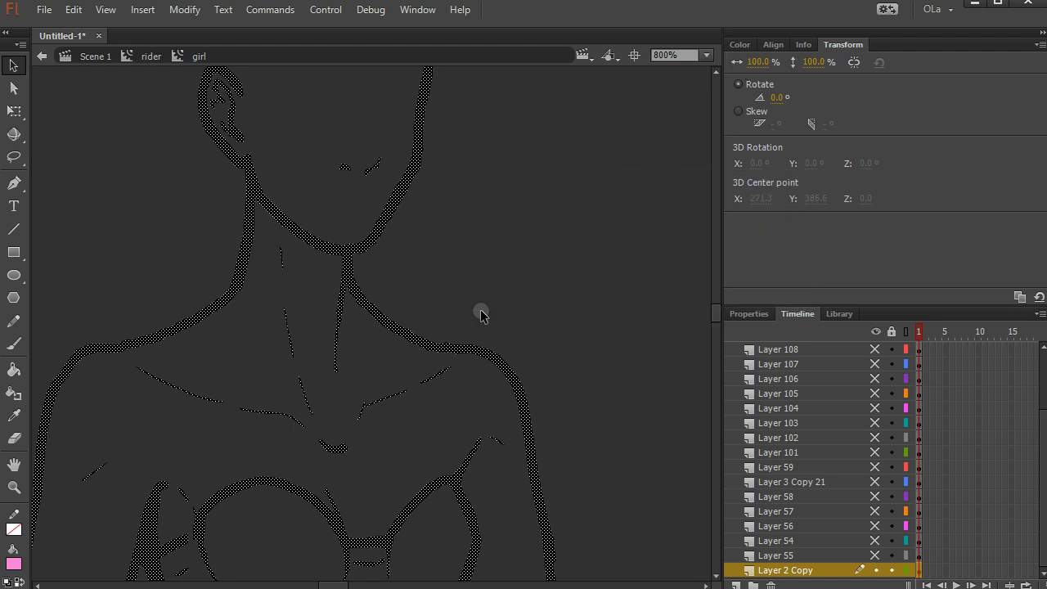
- Zoom out and draw a small pink rectangle near the stage's top-left corner
click(502, 282)
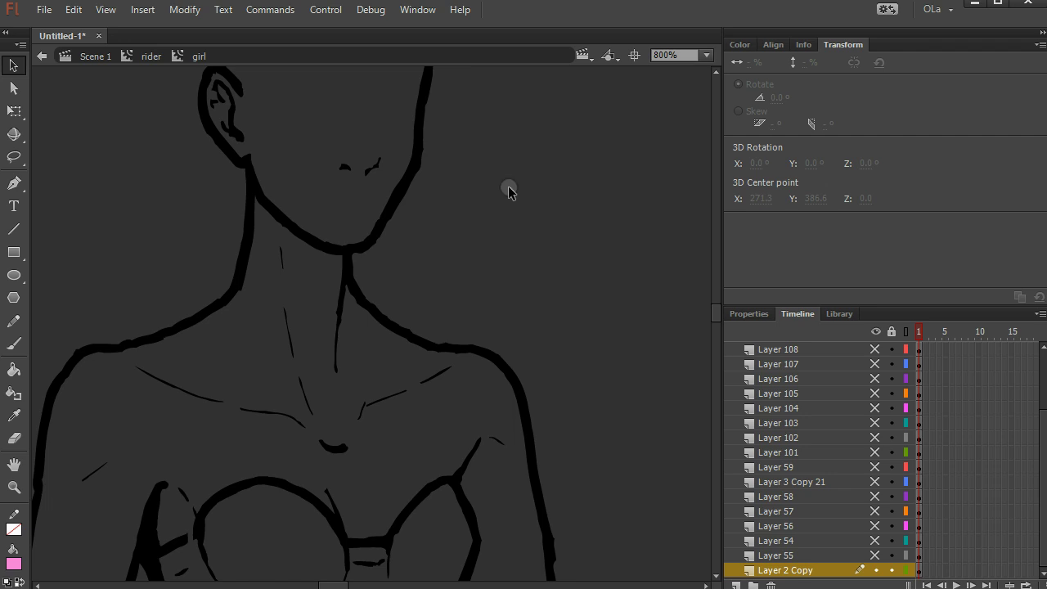
key(ctrl+minus)
key(ctrl+minus)
drag(537, 185, 147, 585)
click(235, 306)
drag(715, 260, 716, 282)
click(220, 172)
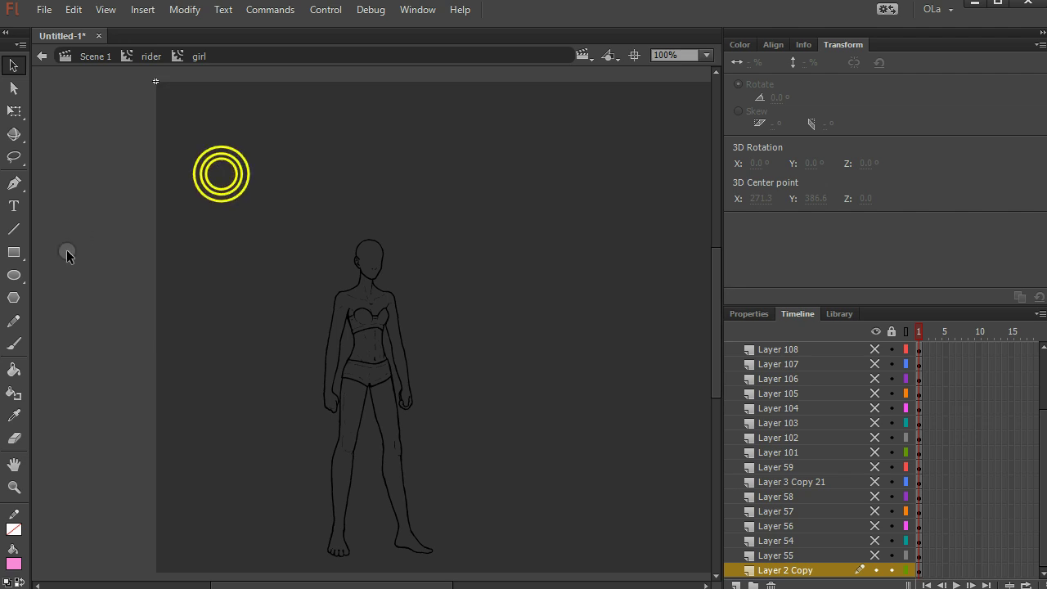
click(14, 253)
drag(162, 96, 208, 128)
click(16, 66)
click(198, 116)
- Set the rectangle to X 0, Y 0 and marquee-select it with the traced figure
click(803, 45)
click(859, 64)
text(0)
click(859, 79)
text(0)
click(414, 201)
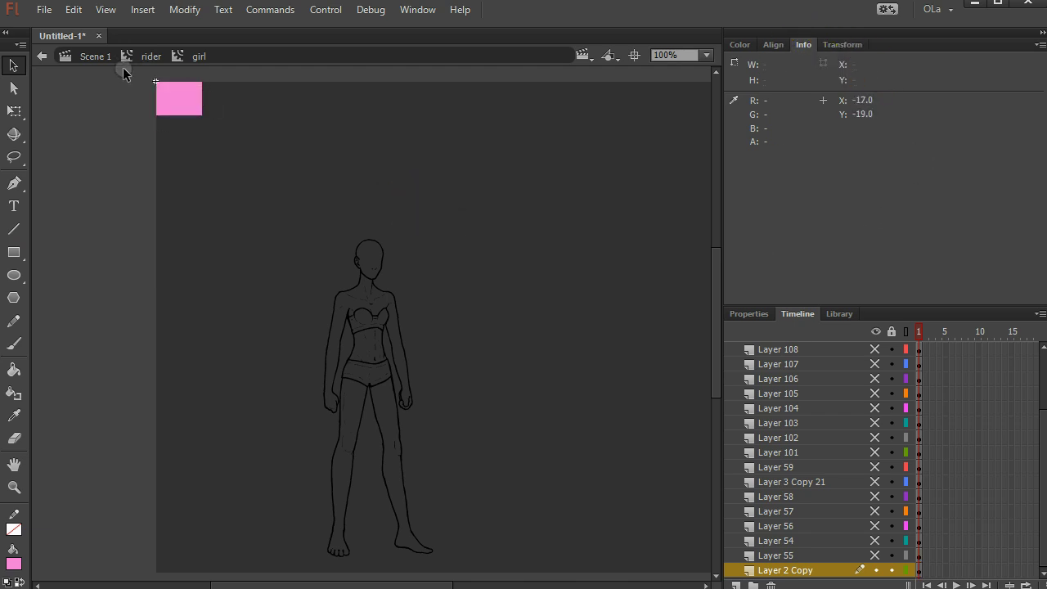
drag(139, 72, 493, 570)
- Convert the selection into a movie clip named body and open it for editing
key(F8)
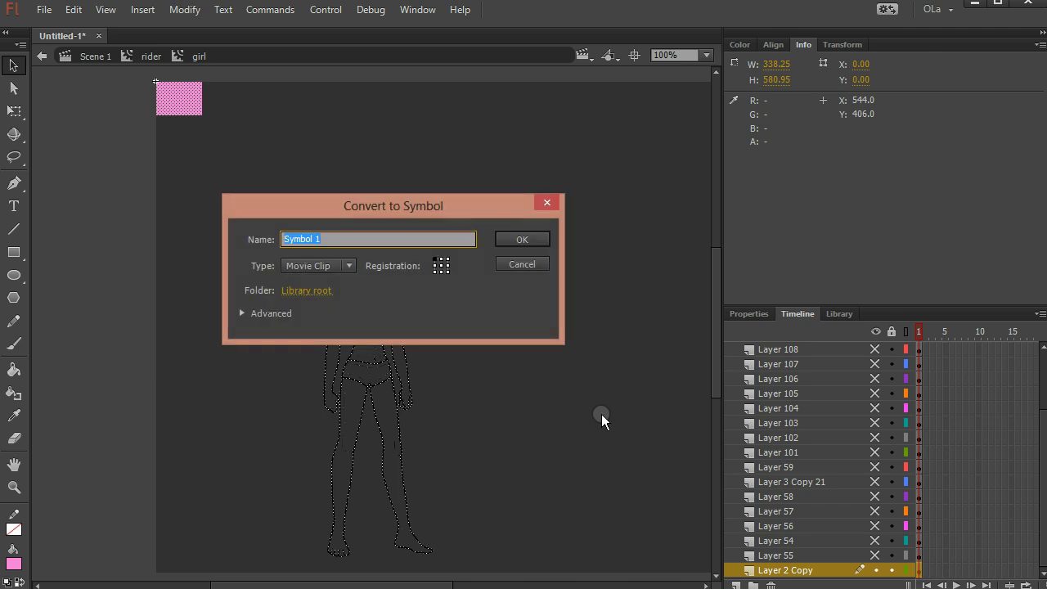
text(body)
click(509, 238)
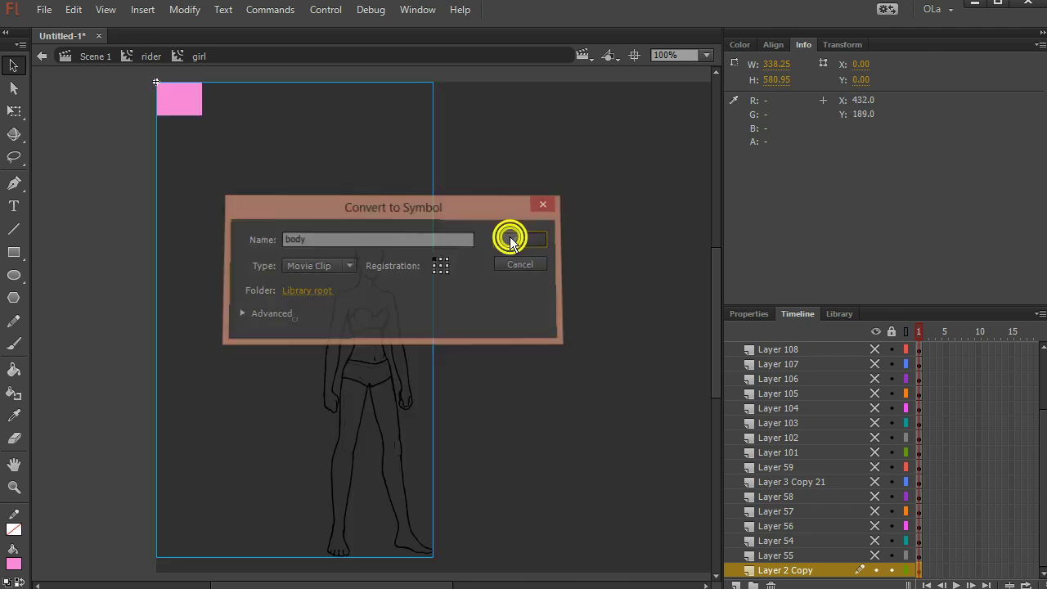
double_click(171, 97)
click(206, 139)
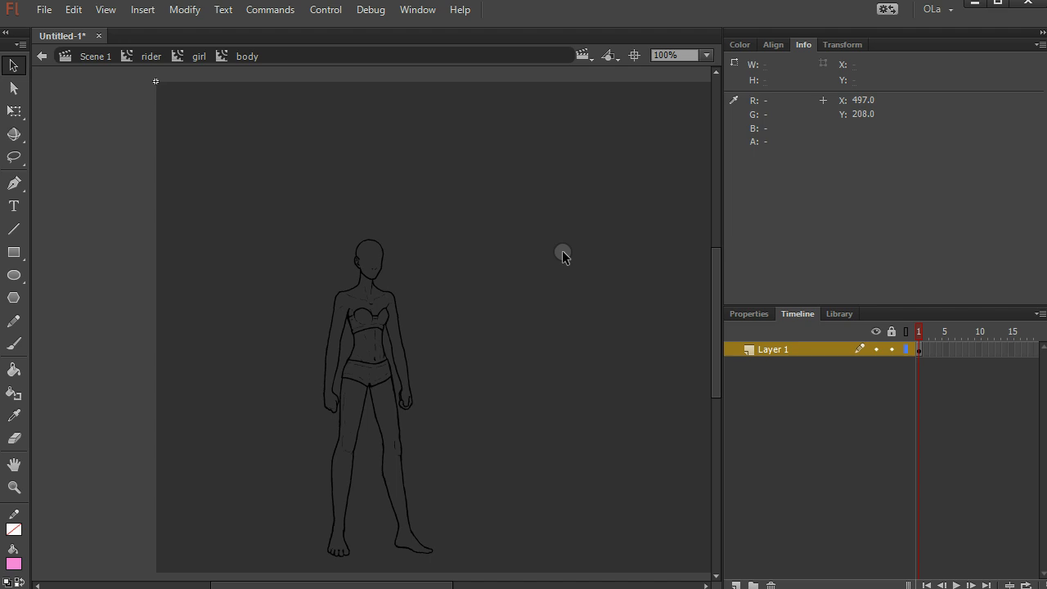
click(14, 486)
click(381, 390)
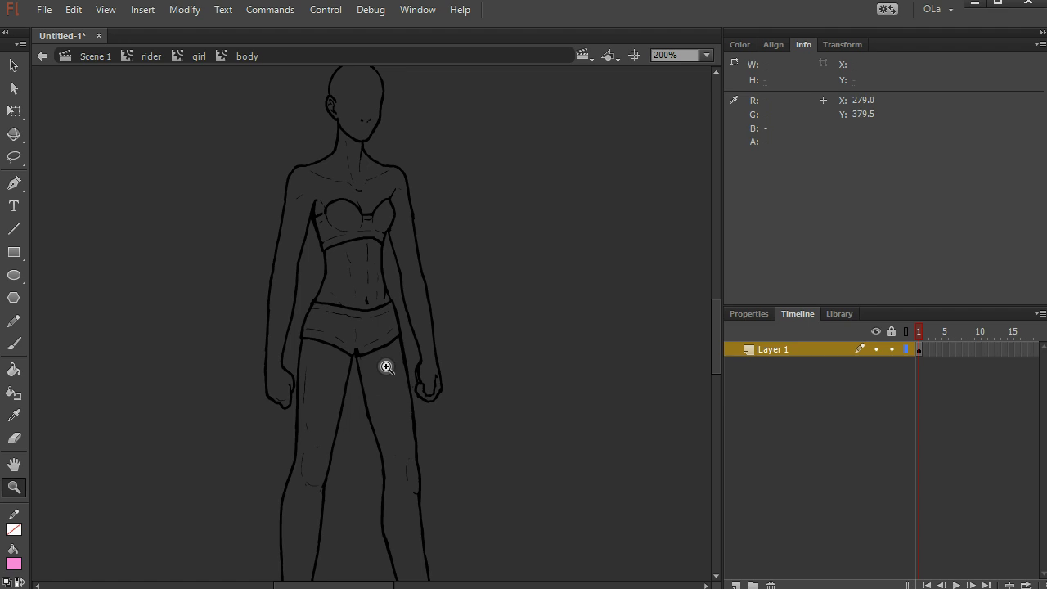
drag(714, 350, 714, 336)
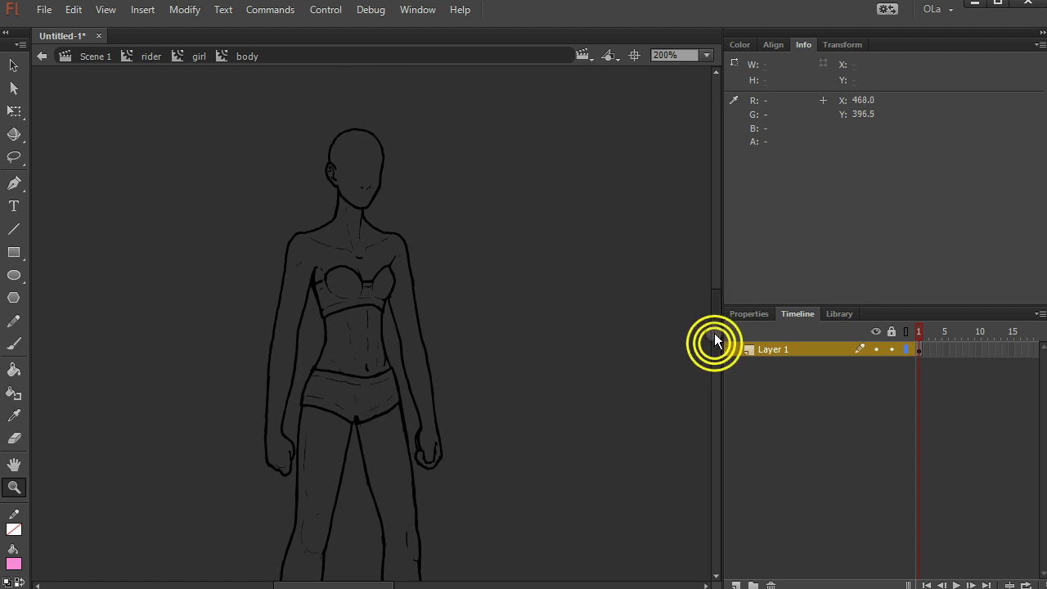
click(14, 65)
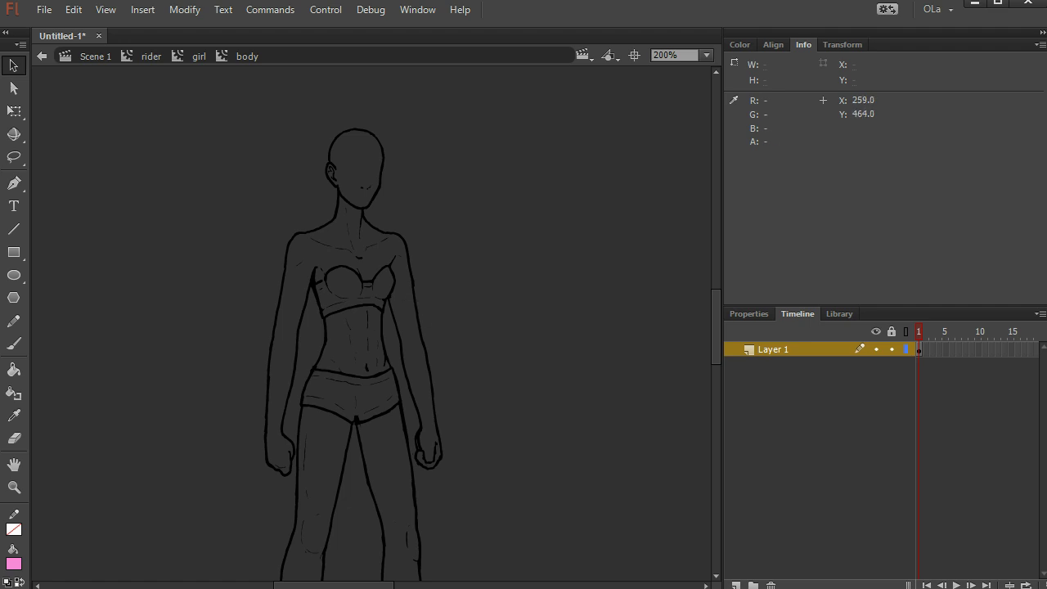
drag(419, 306, 441, 308)
key(ctrl+z)
click(328, 248)
click(471, 271)
click(14, 369)
click(339, 258)
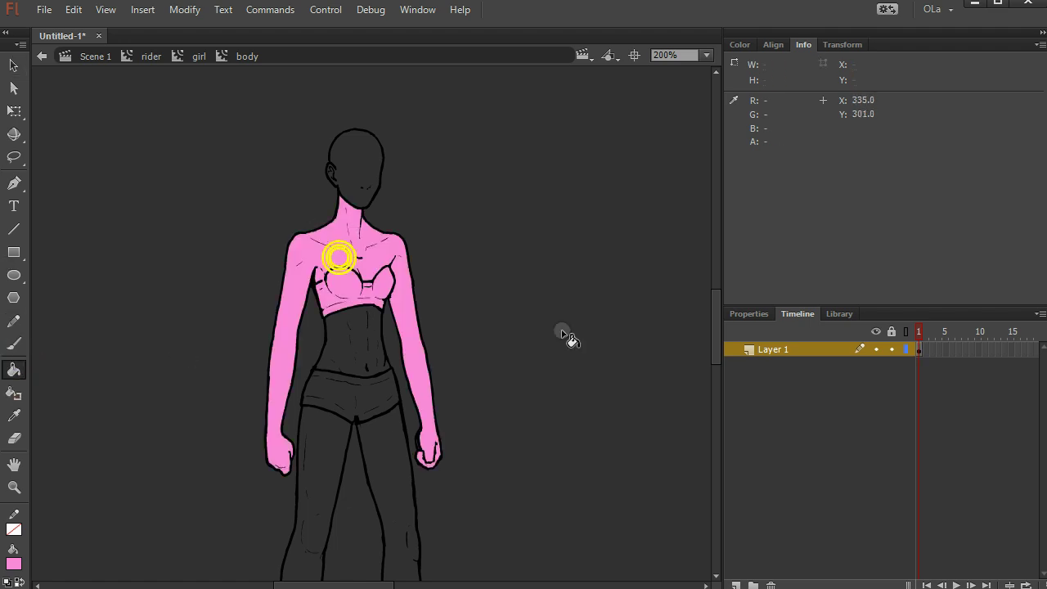
key(ctrl+z)
click(14, 66)
click(14, 487)
click(341, 303)
click(342, 299)
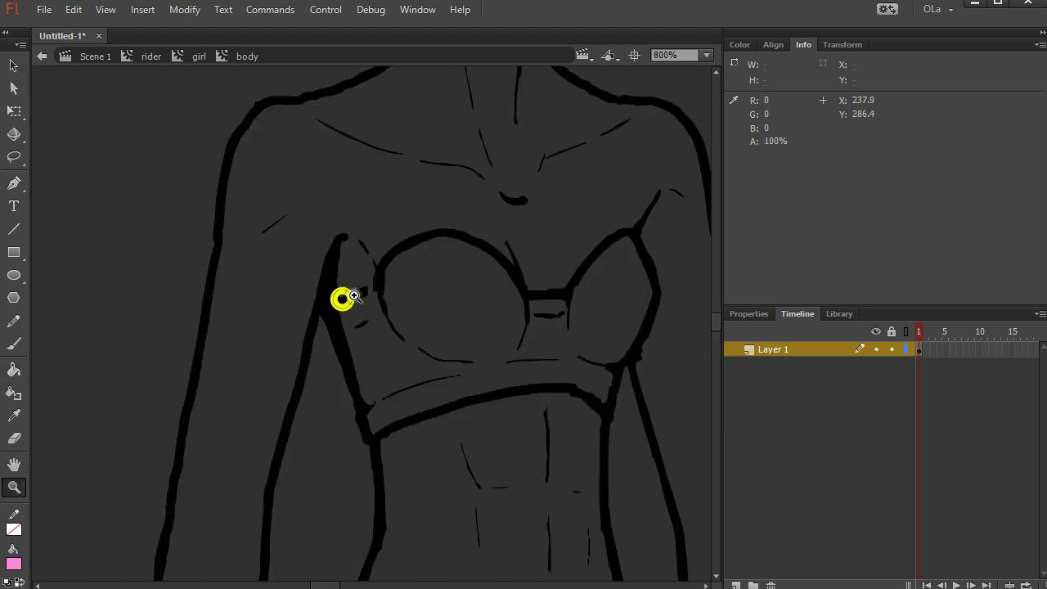
click(344, 301)
click(404, 327)
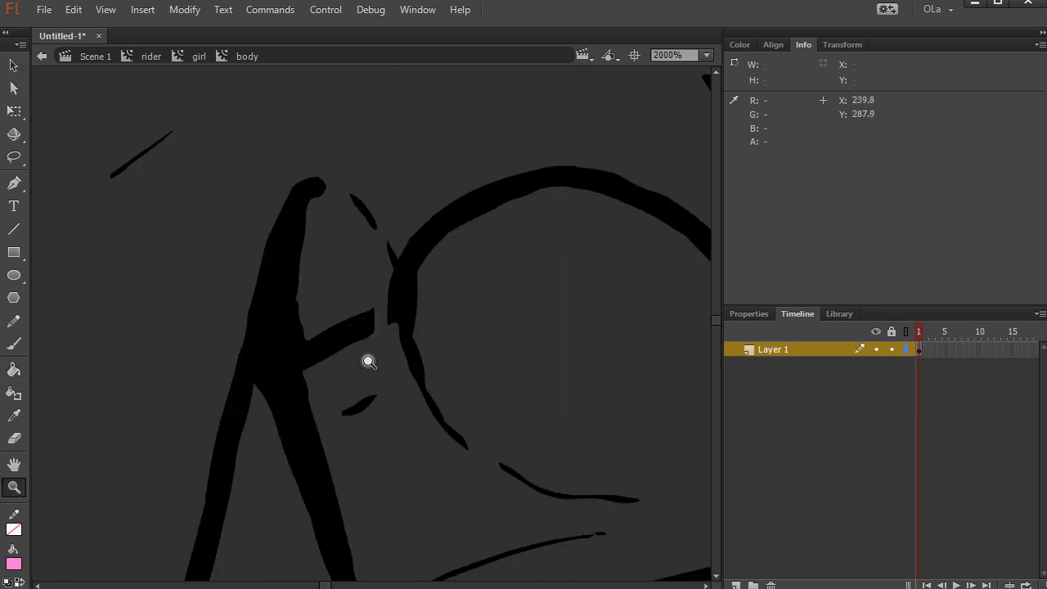
alt+click(369, 361)
alt+click(369, 362)
alt+click(369, 362)
drag(352, 583, 364, 583)
click(12, 65)
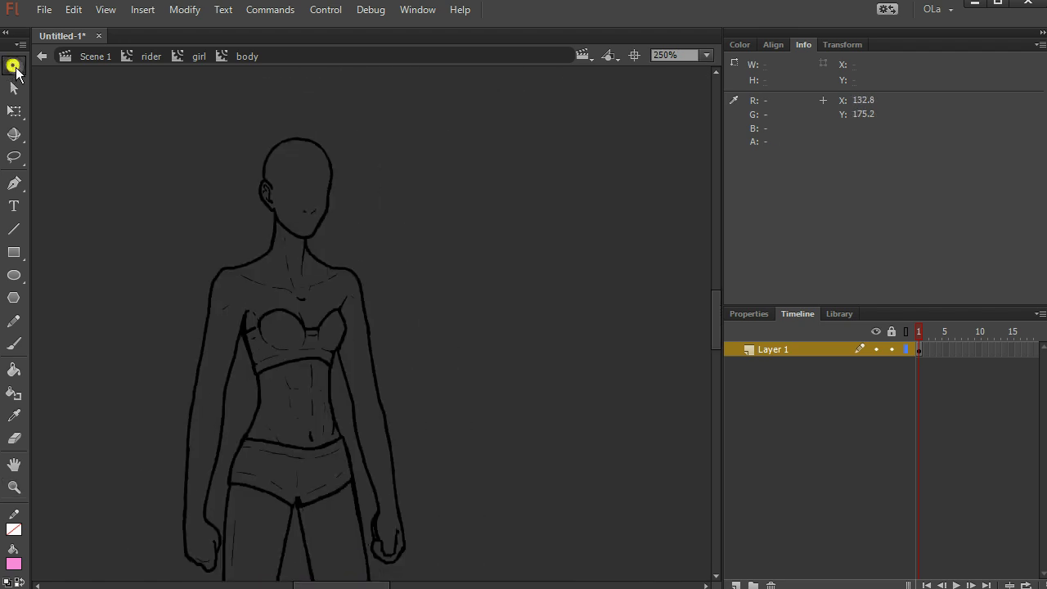
- Copy Layer 1's traced line art and paste it in place onto a new Layer 2
click(791, 349)
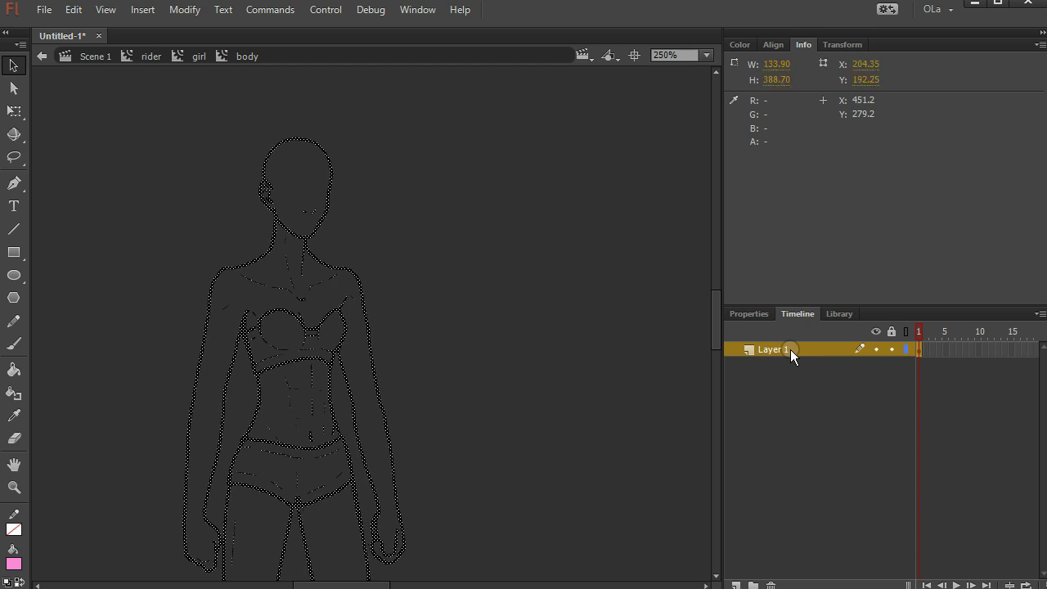
click(737, 584)
click(807, 353)
key(ctrl+a)
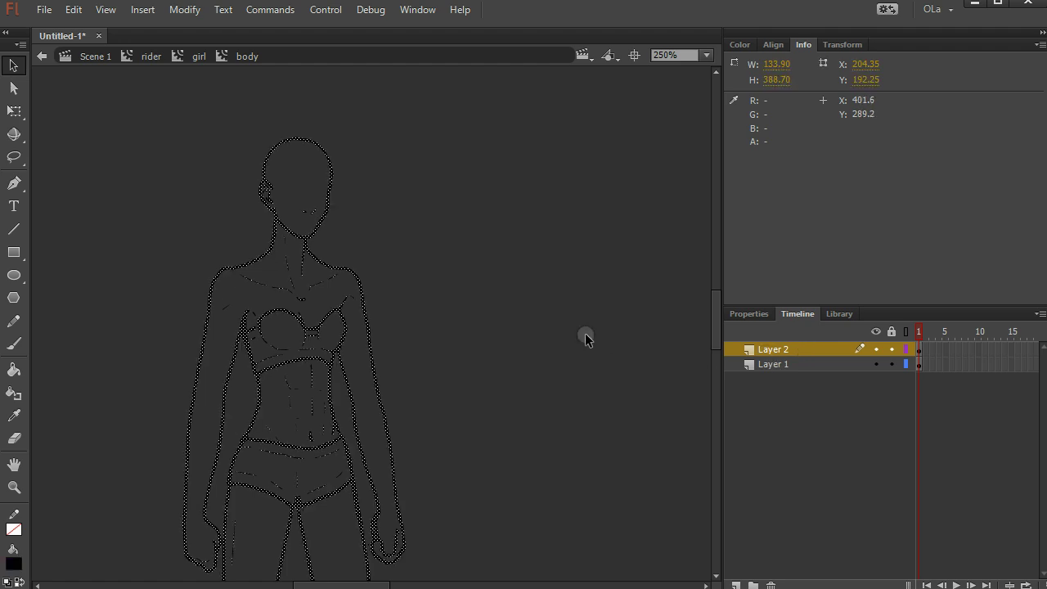
click(585, 337)
key(ctrl+v)
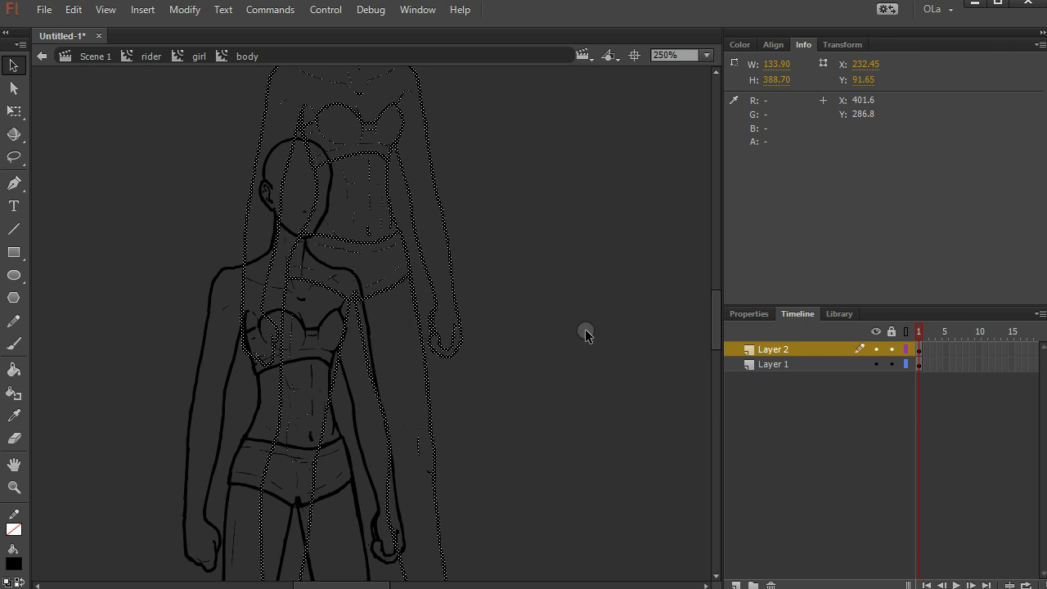
key(Delete)
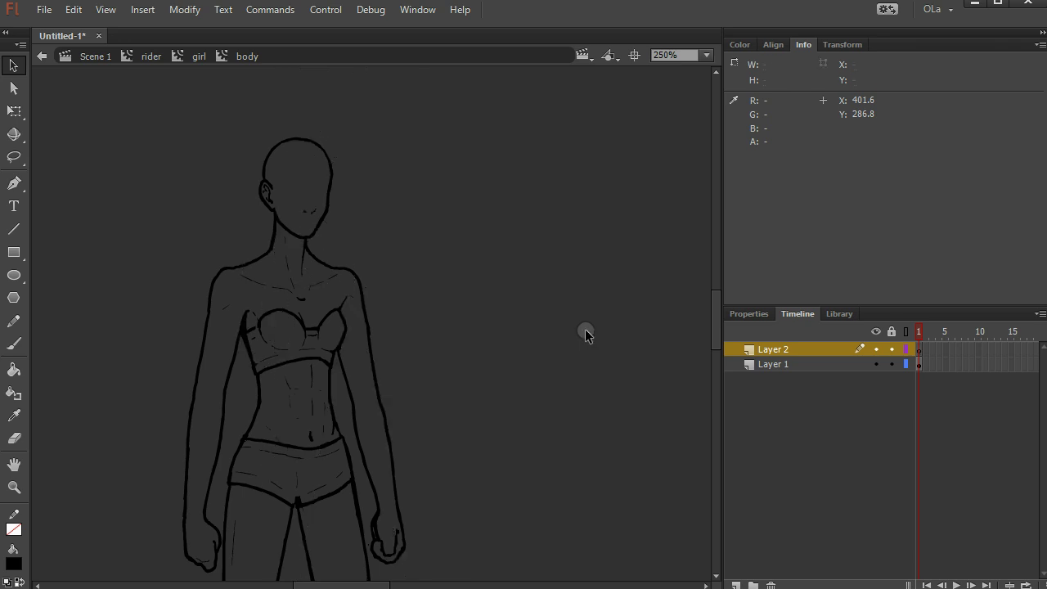
key(ctrl+shift+v)
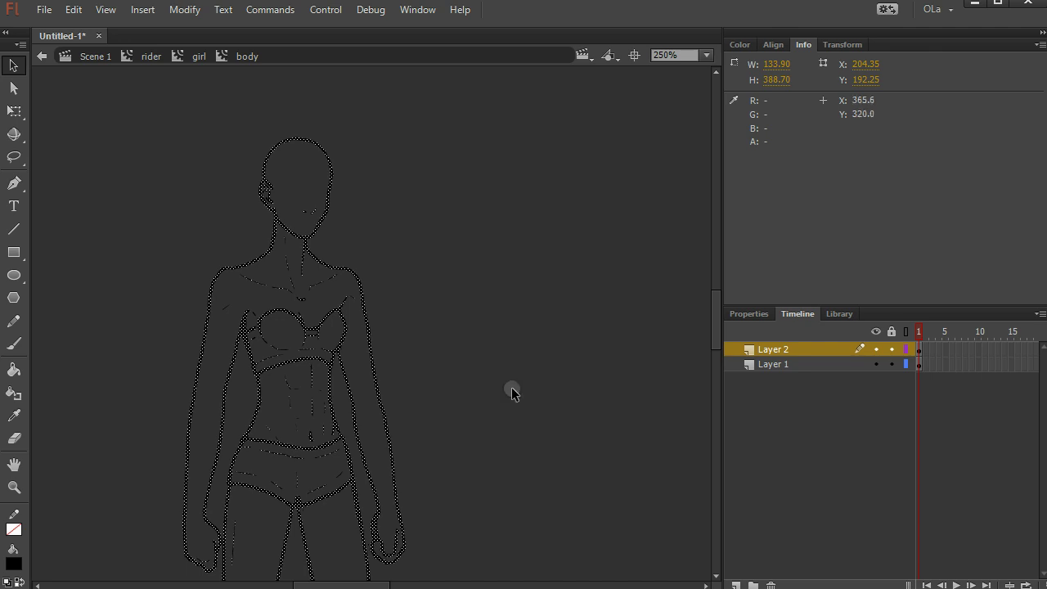
click(816, 368)
- Hide Layer 2 and recolour Layer 1's outline strokes to brown AA714E
click(876, 349)
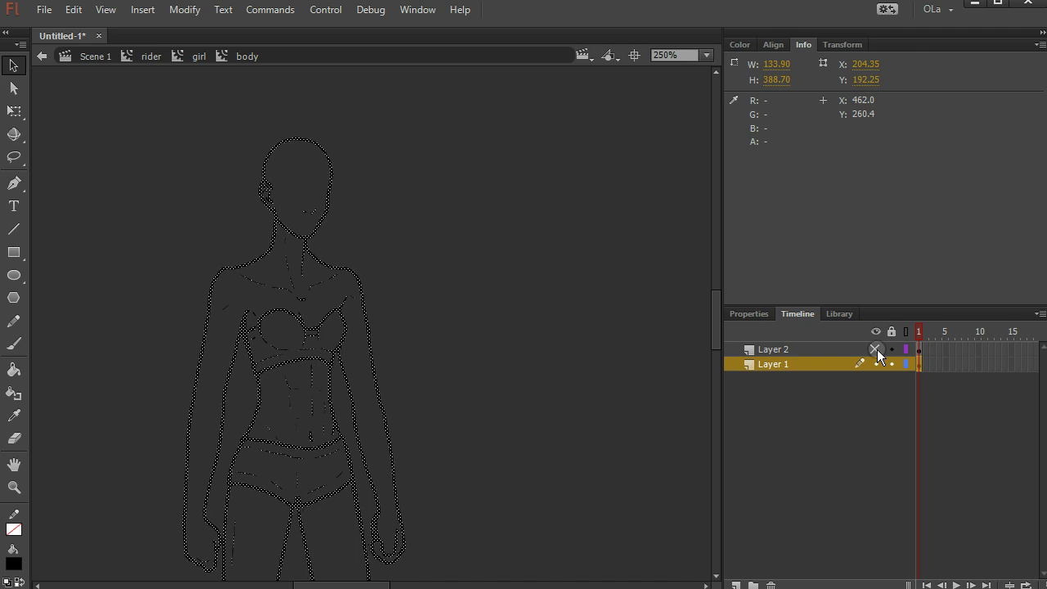
click(442, 323)
click(818, 368)
click(740, 44)
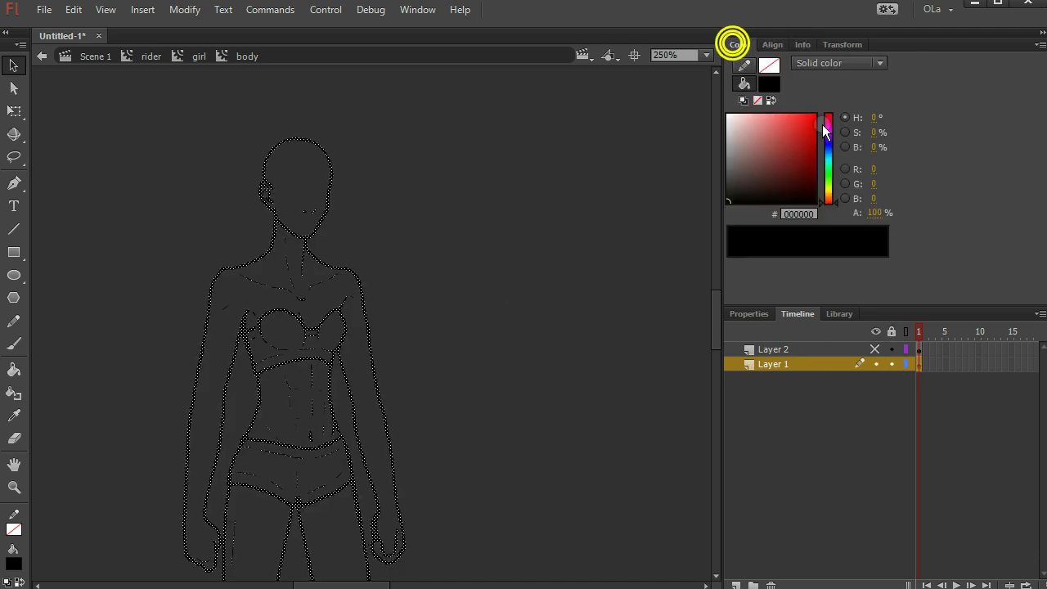
drag(778, 166, 775, 143)
drag(828, 203, 829, 197)
click(440, 264)
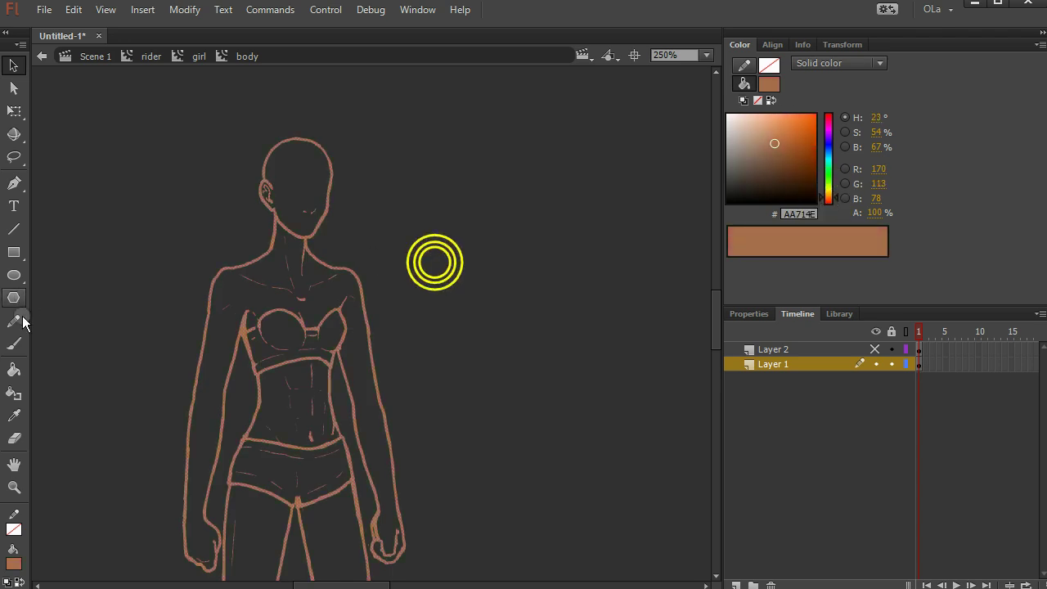
- Paint-bucket the upper body, head, stomach, waistband and both legs with brown
click(14, 370)
click(269, 276)
click(300, 196)
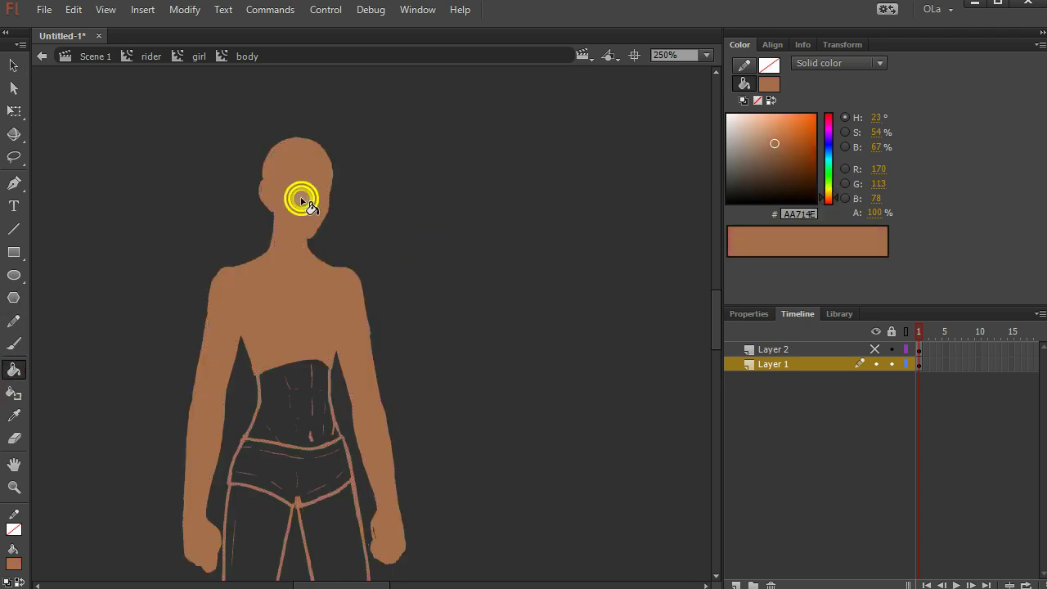
click(316, 398)
scroll(346, 479, down, 3)
click(306, 322)
click(233, 419)
click(324, 375)
- Fill the right hand with brown and check the finished brown body shape
scroll(360, 508, down, 5)
scroll(361, 467, up, 5)
click(375, 380)
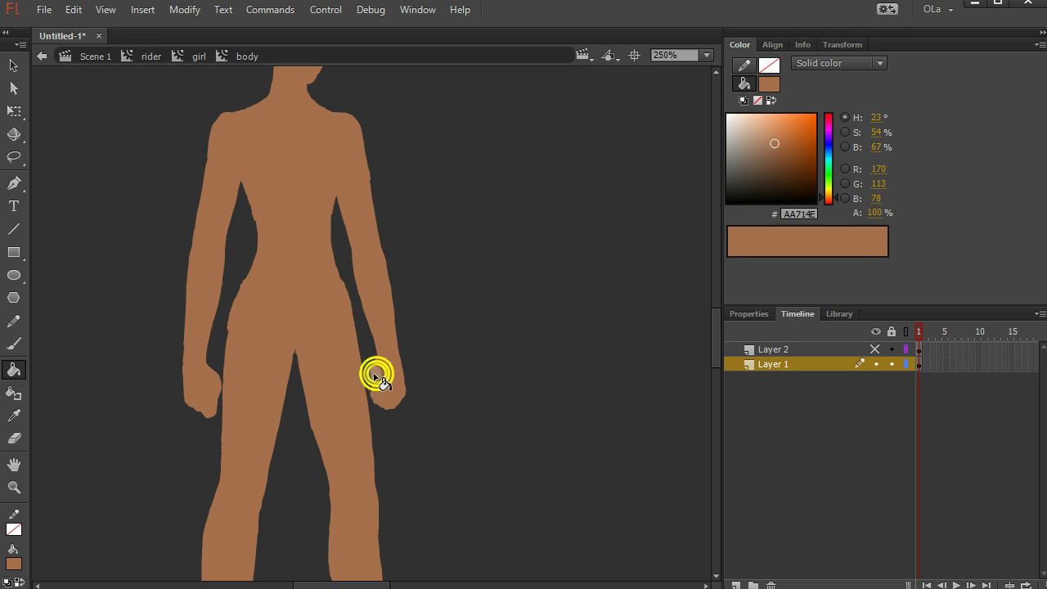
click(375, 383)
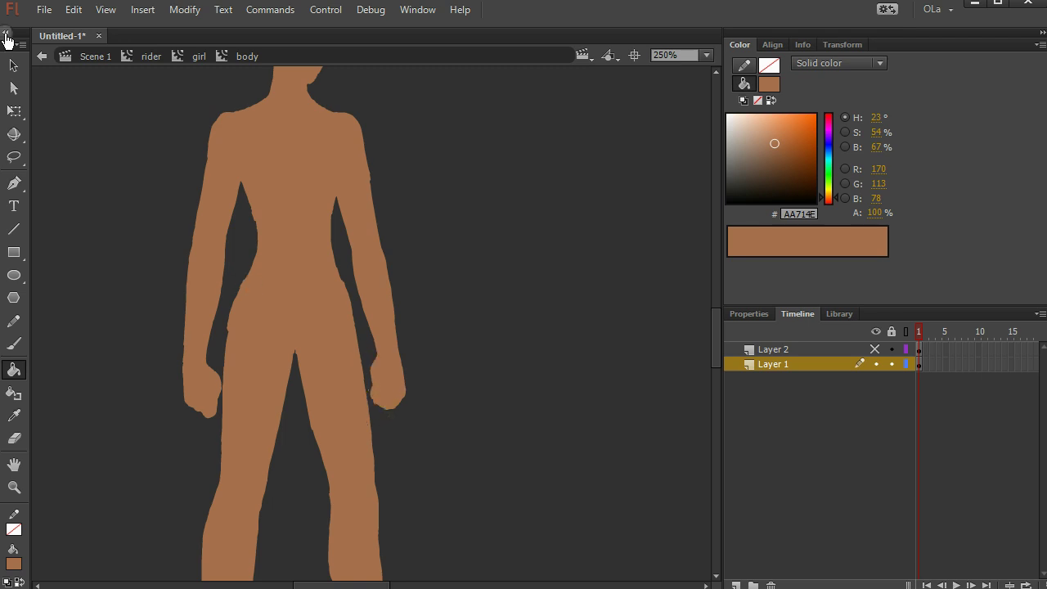
click(14, 66)
click(368, 395)
click(514, 330)
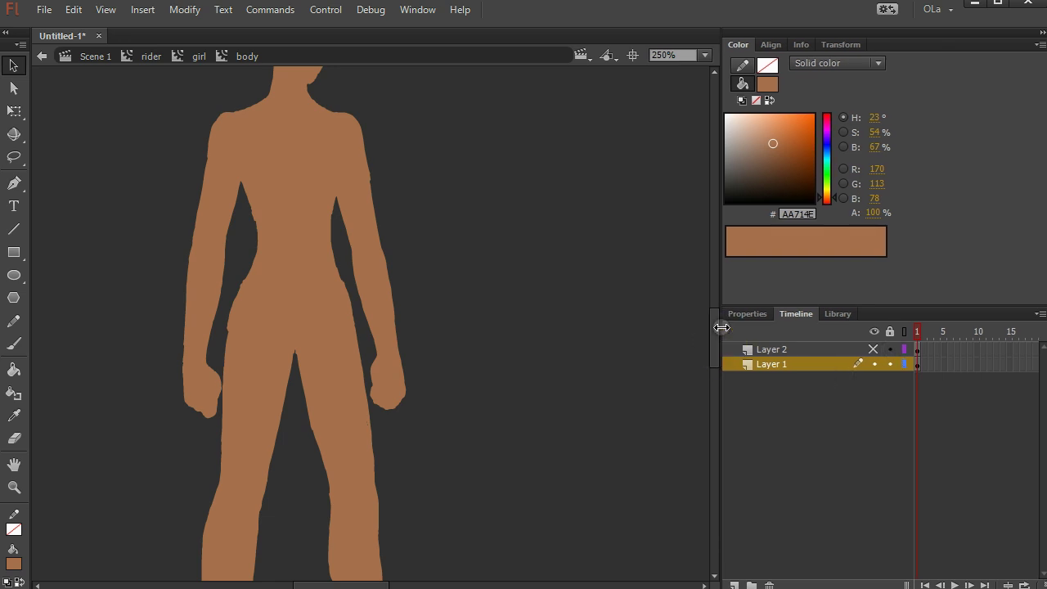
- Lock Layer 1, show Layer 2, and set its black line art to 30% alpha
drag(716, 353, 713, 337)
click(890, 365)
click(874, 349)
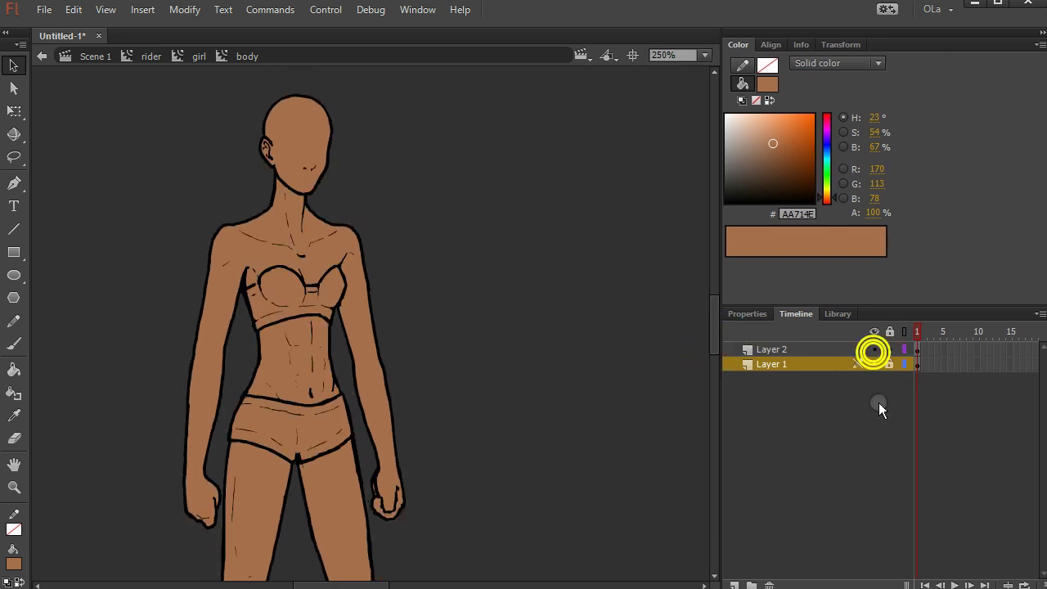
click(802, 352)
click(872, 213)
text(20)
key(Return)
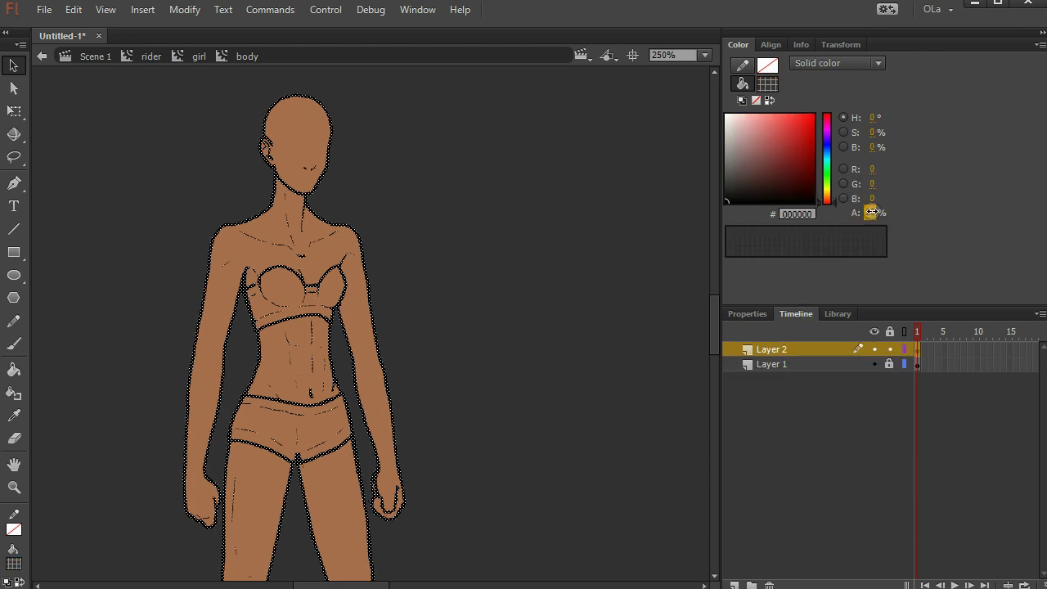
click(870, 213)
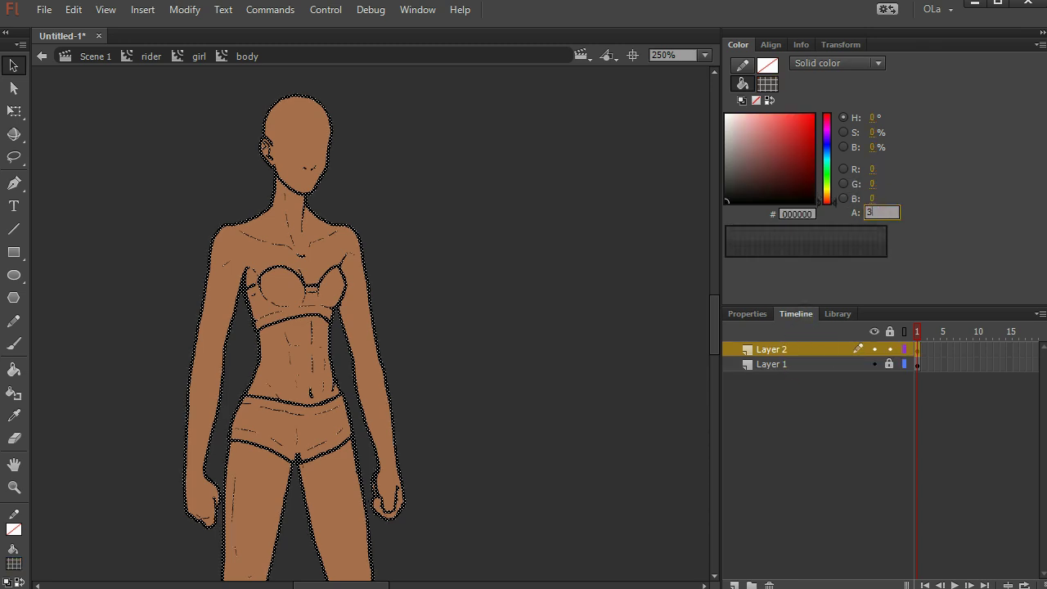
click(985, 249)
click(440, 259)
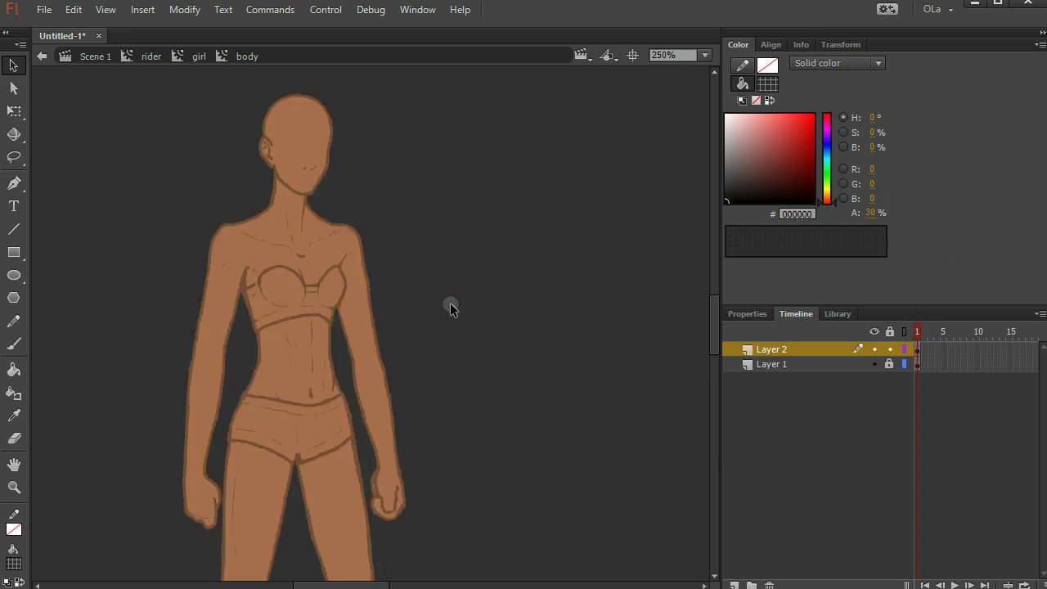
- Lock the line art layer and unlock the fill layer
click(384, 431)
click(891, 350)
click(890, 364)
click(504, 336)
- Recolour the body fill to pale skin tone DCB9A3 and lock the fill layer
click(309, 256)
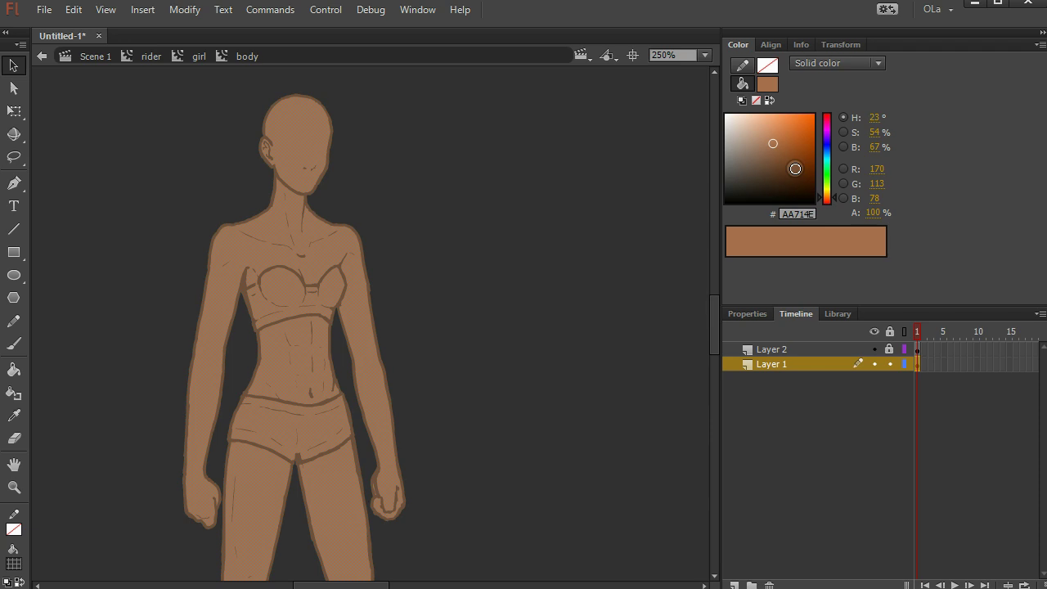
drag(776, 166, 791, 179)
click(508, 288)
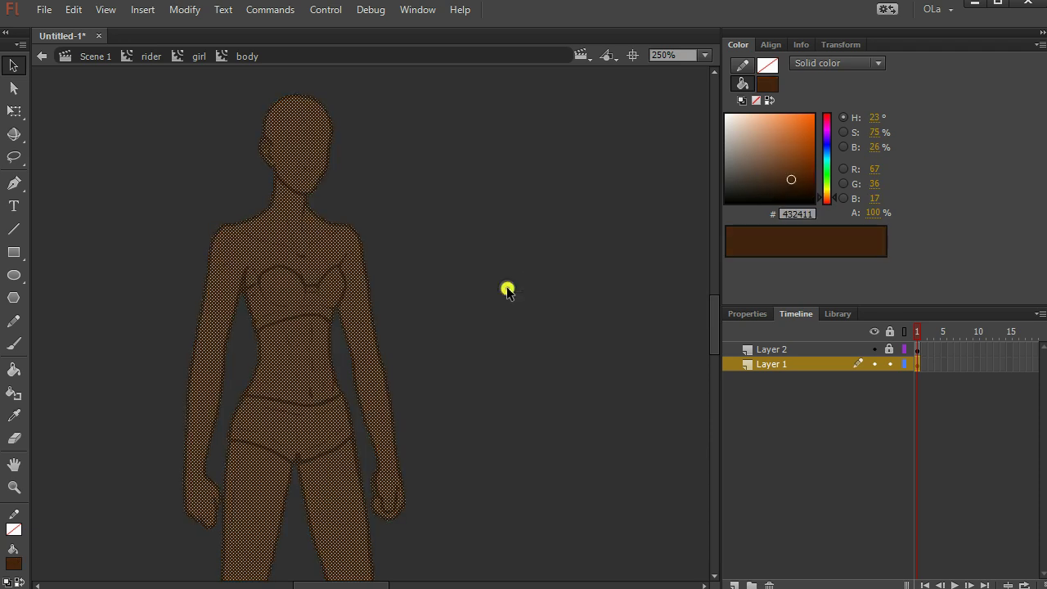
click(283, 390)
drag(776, 166, 747, 125)
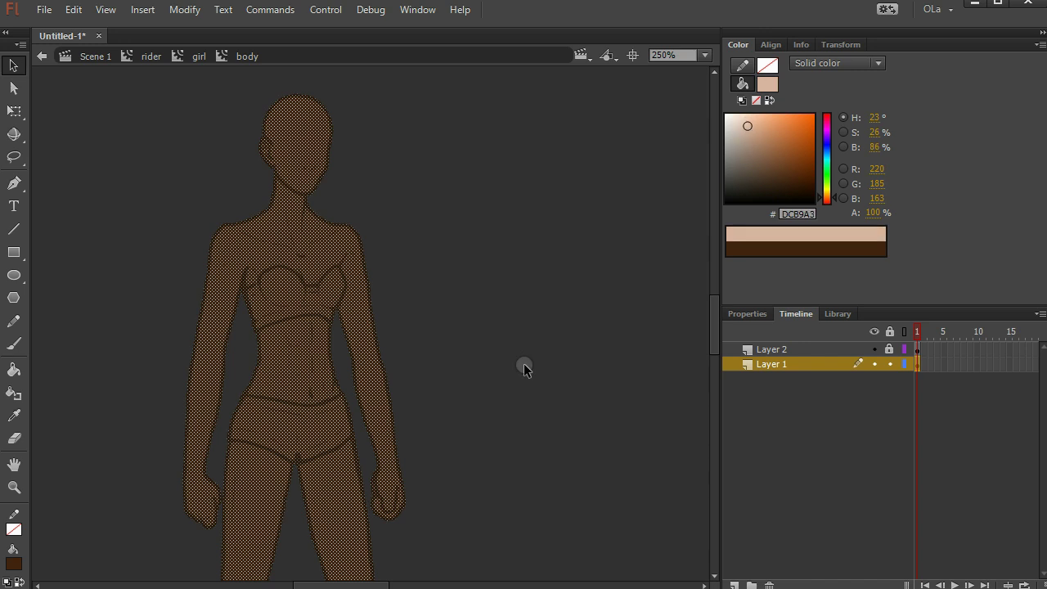
click(507, 229)
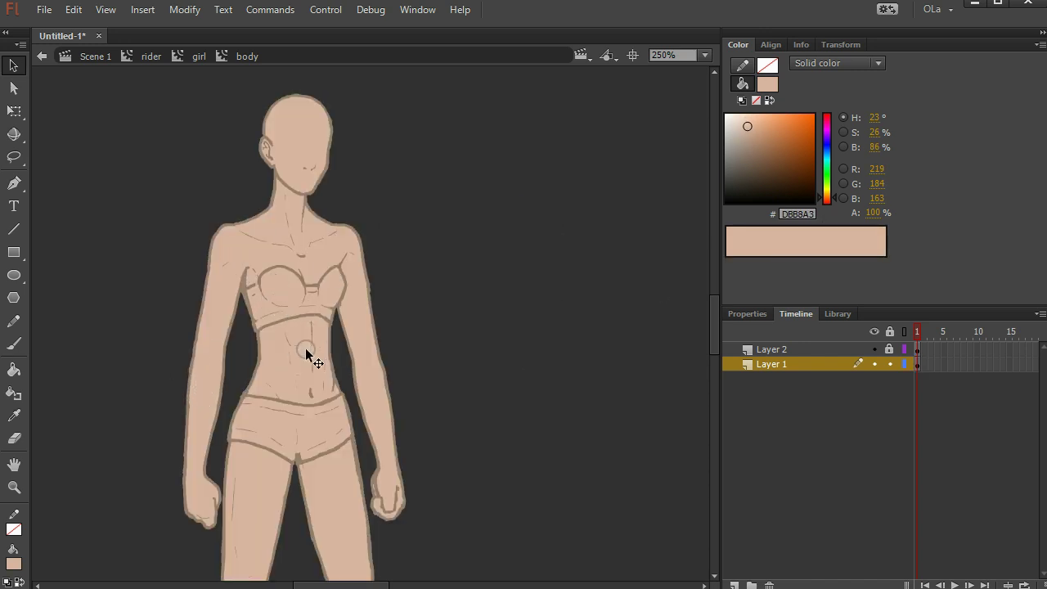
click(892, 363)
click(451, 313)
- Return to the girl clip, lock the body layer, and unhide Layers 54–58 and Layer 3 Copy 21
key(ctrl+minus)
key(ctrl+minus)
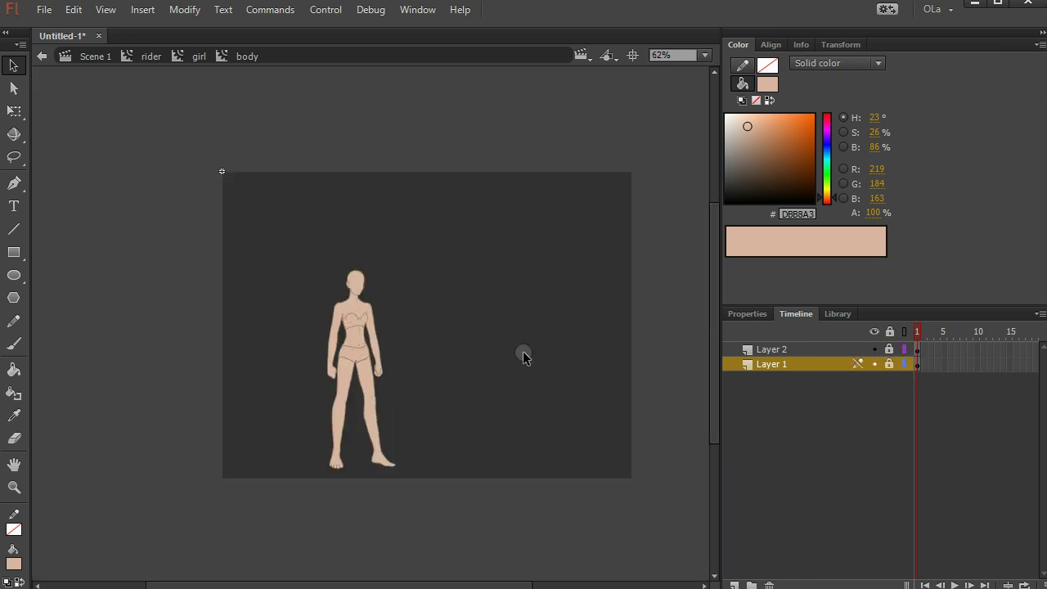
double_click(535, 342)
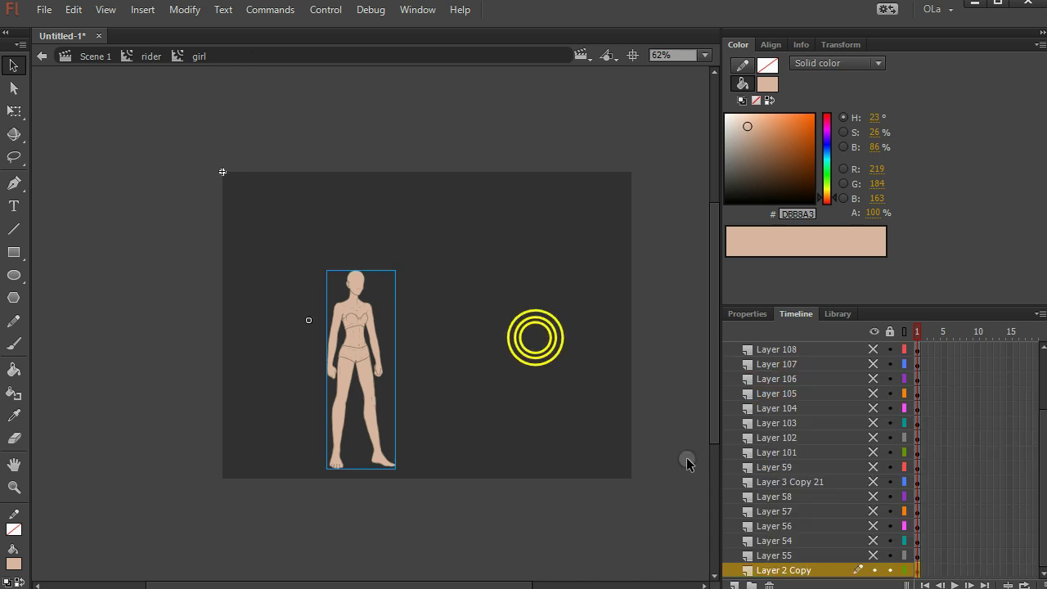
drag(409, 586, 442, 586)
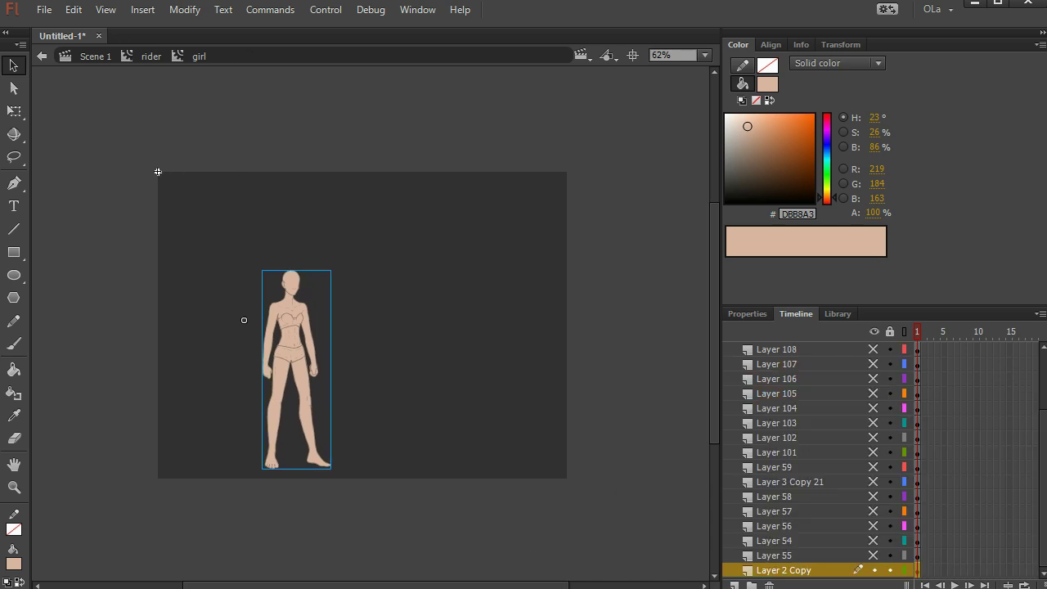
click(889, 571)
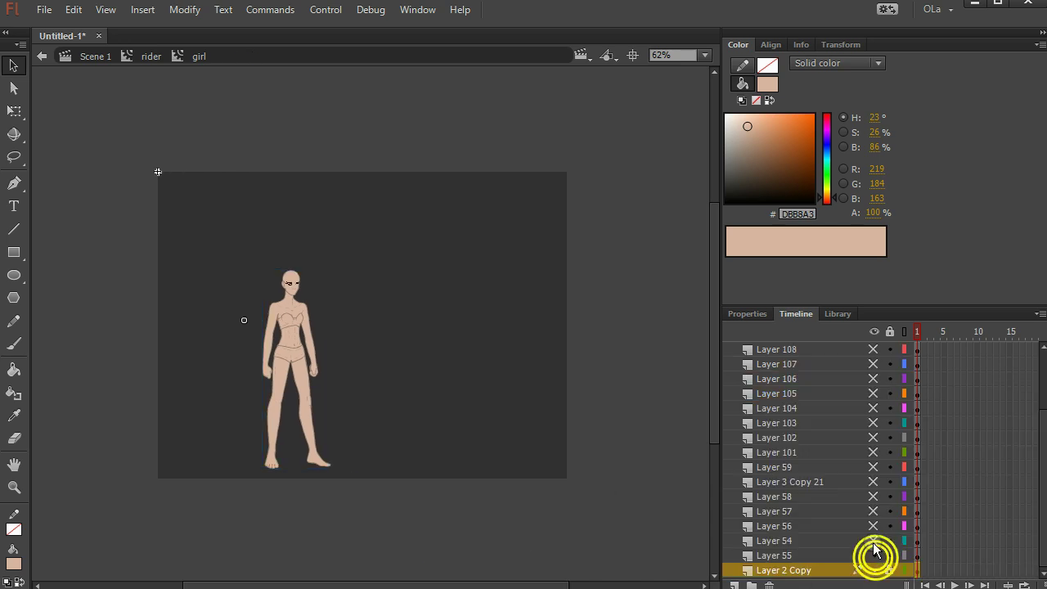
drag(873, 543, 873, 497)
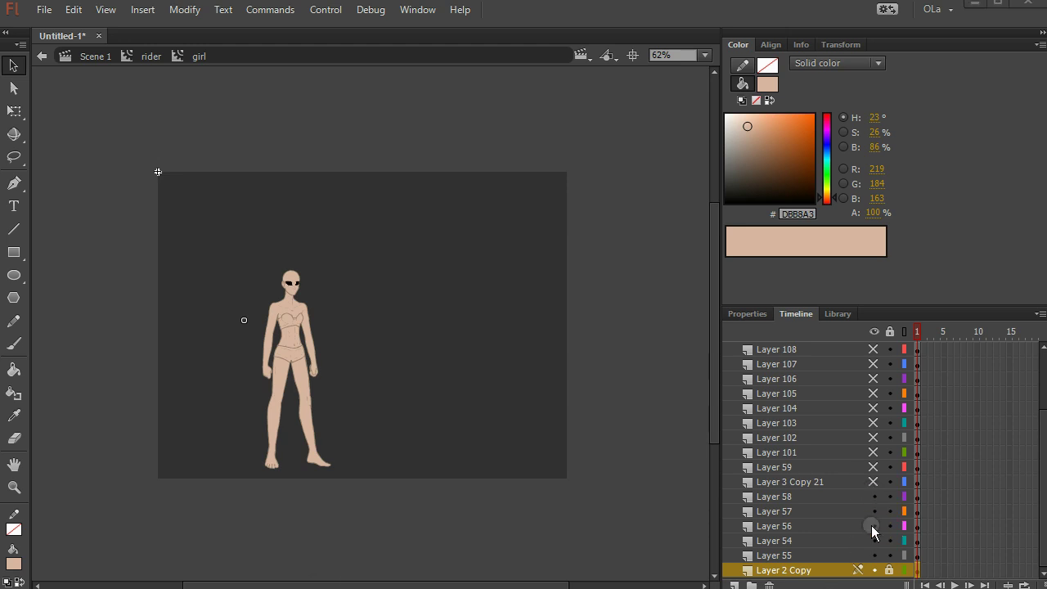
click(873, 481)
- Zoom in on the figure's face, then zoom back out to the whole figure
click(13, 486)
click(250, 322)
click(411, 243)
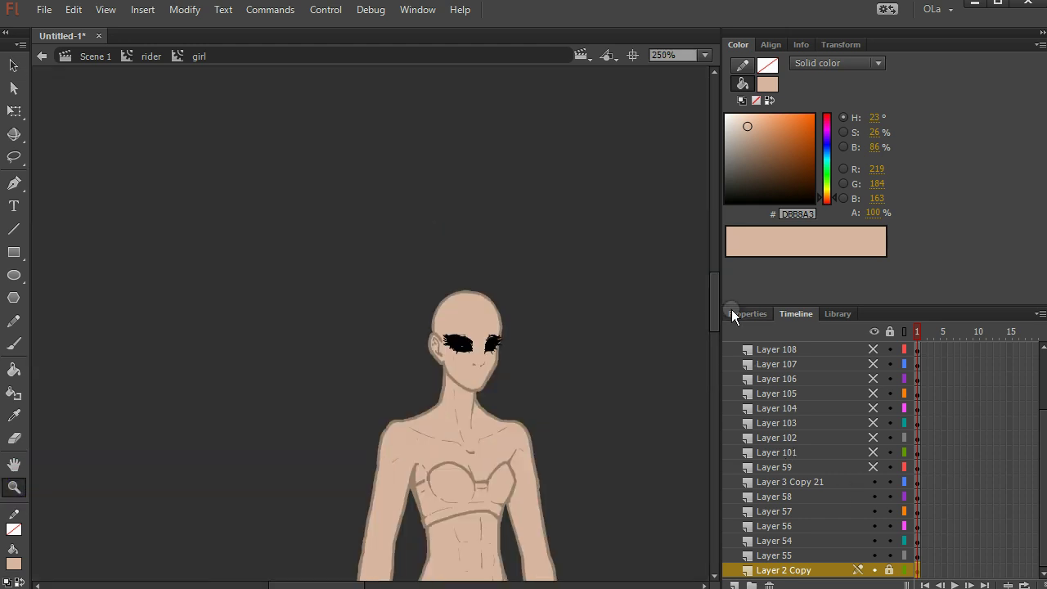
drag(719, 309, 718, 296)
click(16, 67)
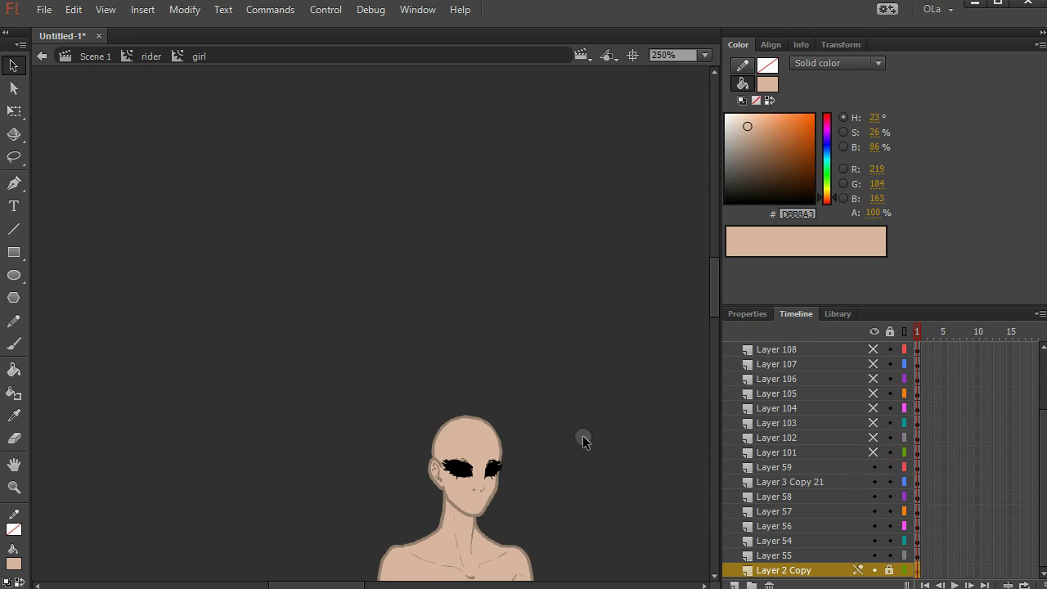
key(ctrl+minus)
- Draw a small peach square on Layer 59 near the stage's top-left
click(817, 454)
click(818, 467)
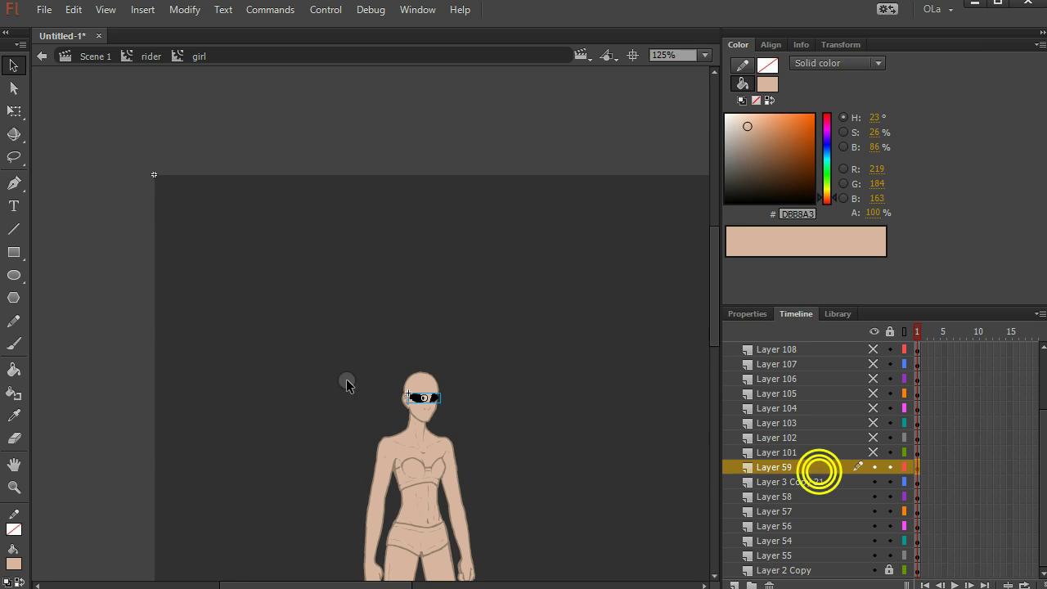
click(300, 326)
click(14, 253)
drag(209, 196, 259, 246)
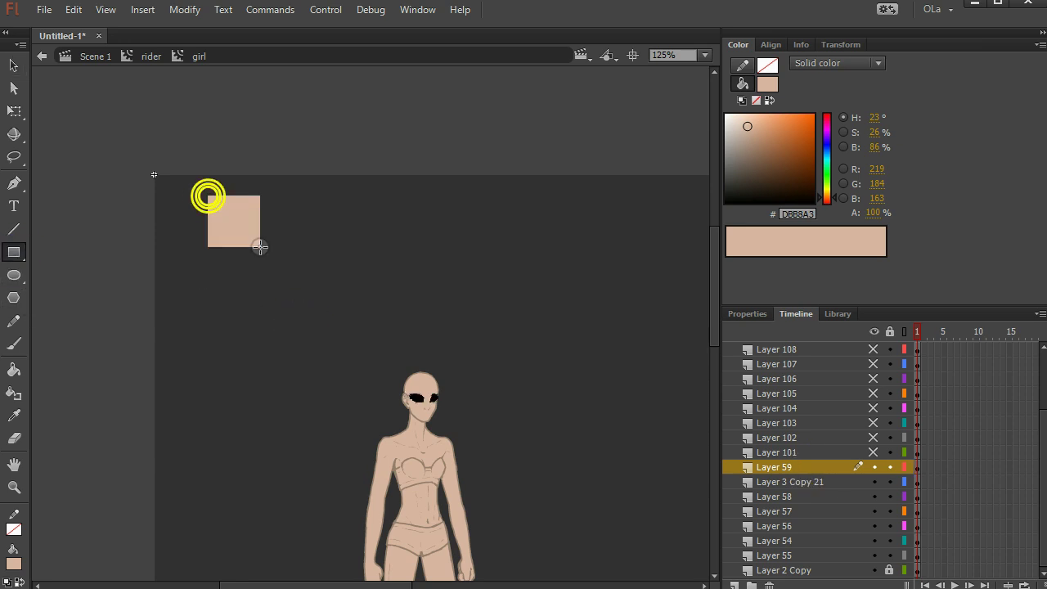
click(13, 64)
click(237, 226)
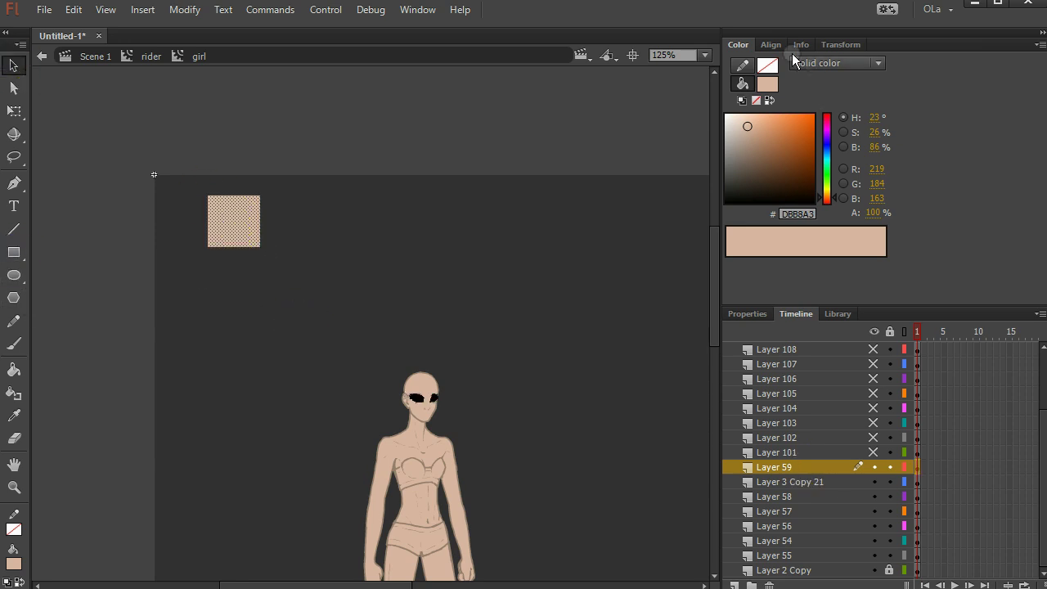
- Align the peach square to the stage's left and top edges
click(797, 47)
click(772, 45)
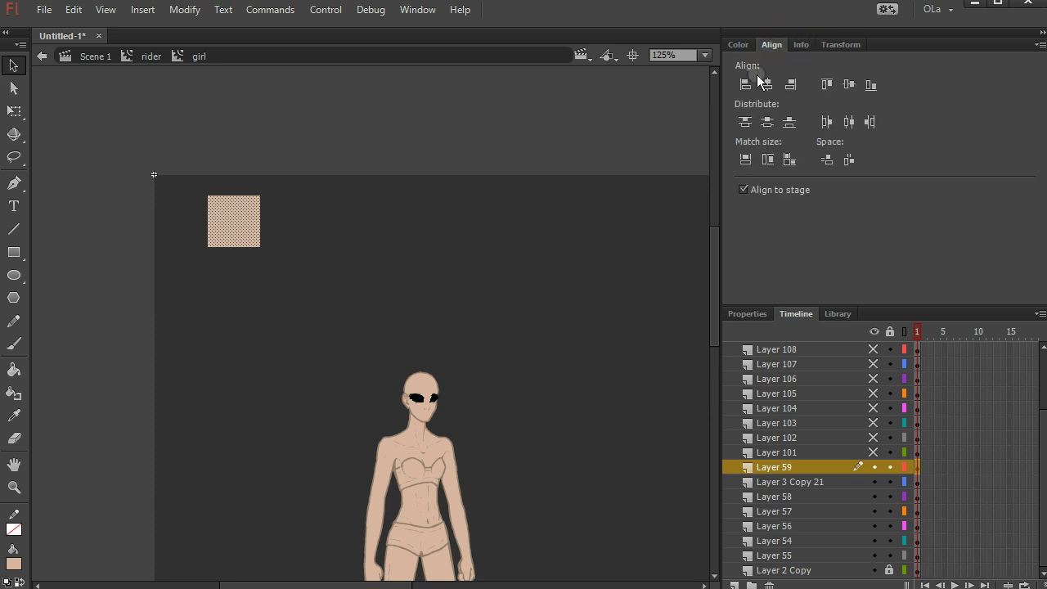
click(747, 85)
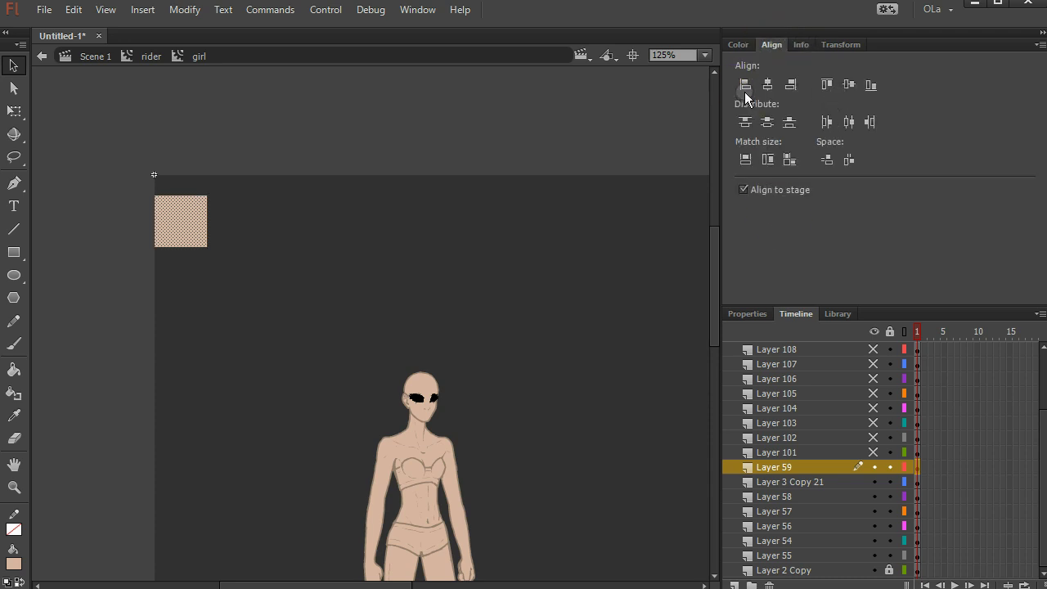
click(826, 85)
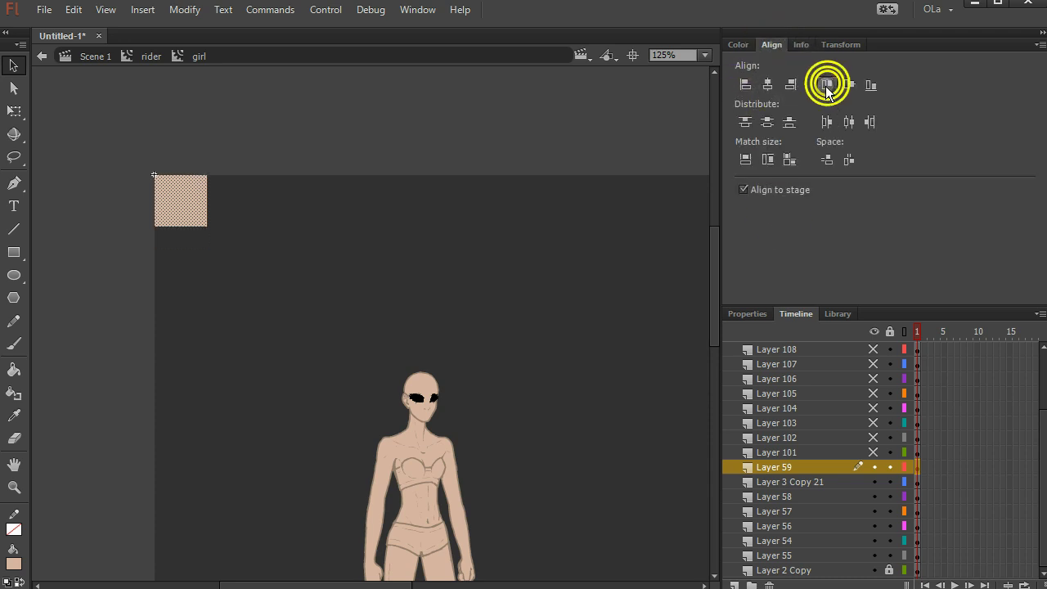
- Select the square together with the eyes and convert them to a movie clip named 'eyes'
mouse_move(713, 264)
mouse_down()
mouse_move(713, 303)
mouse_move(717, 282)
mouse_up()
drag(135, 77, 537, 388)
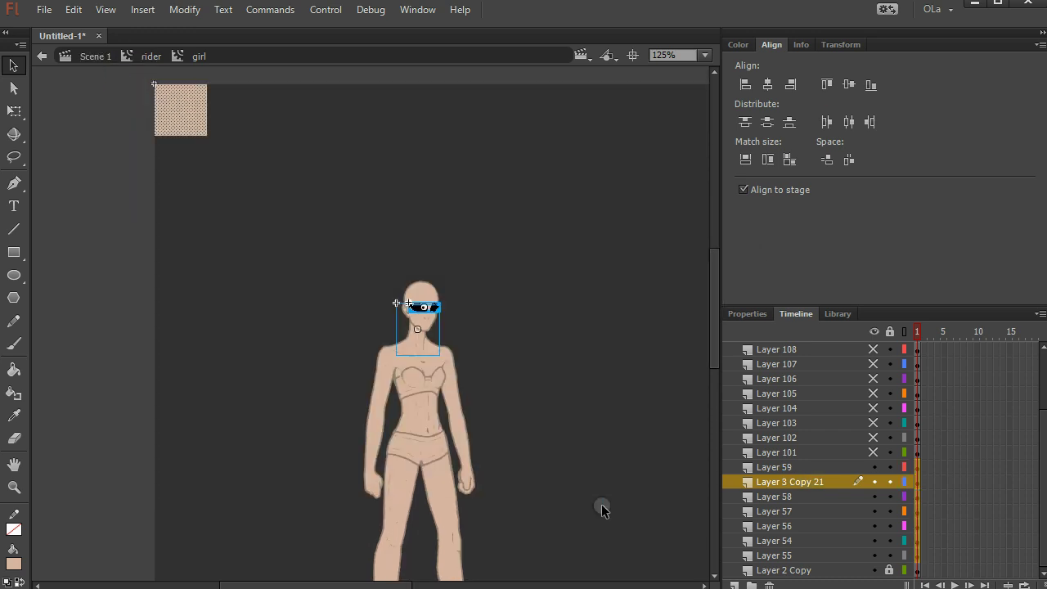
key(F8)
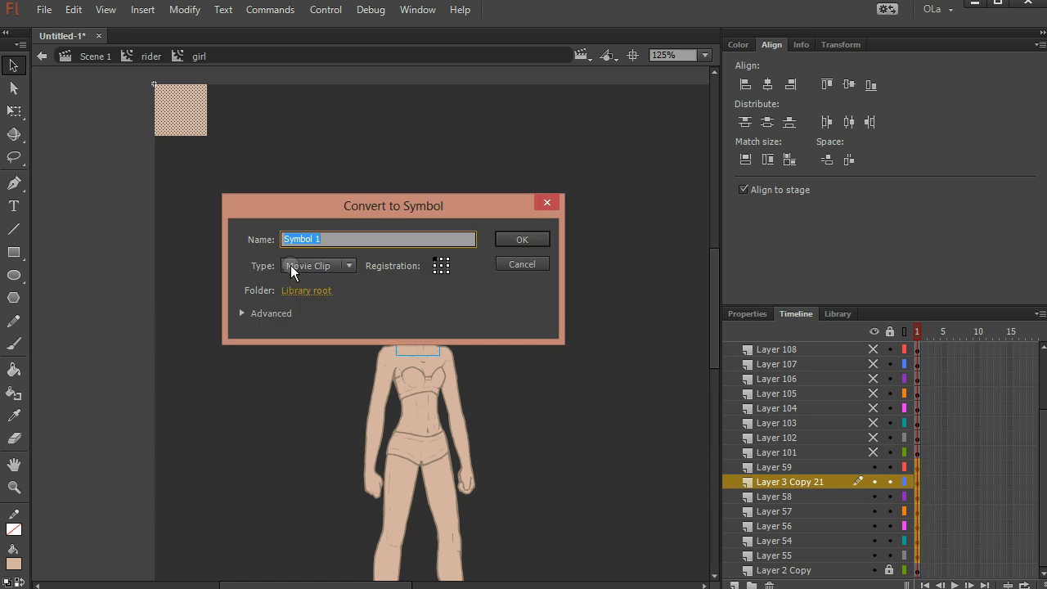
text(eyes)
key(Return)
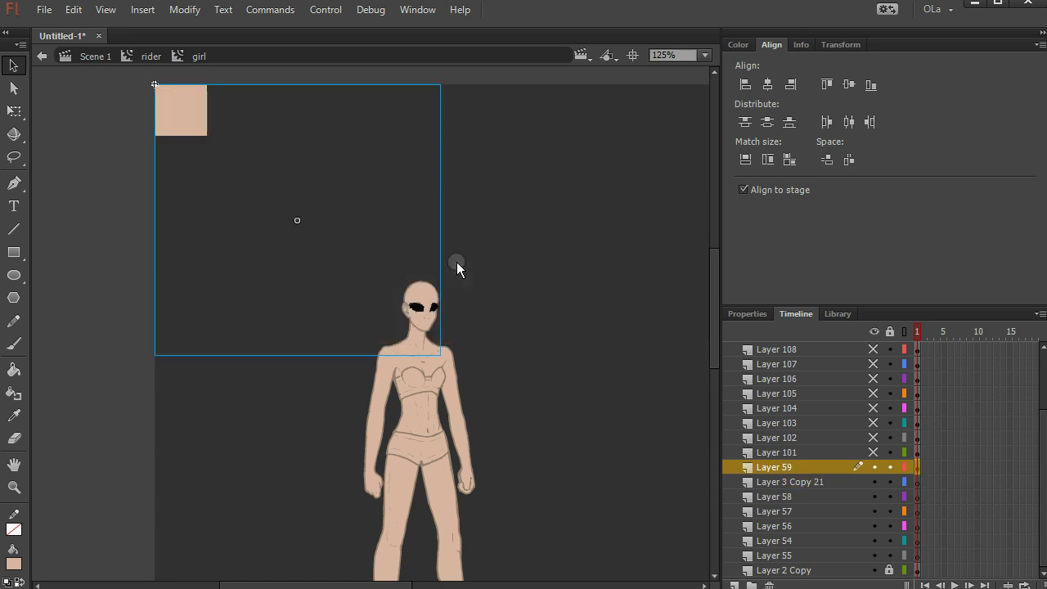
- Give the new movie clip instance the instance name 'eyes'
click(836, 315)
click(773, 547)
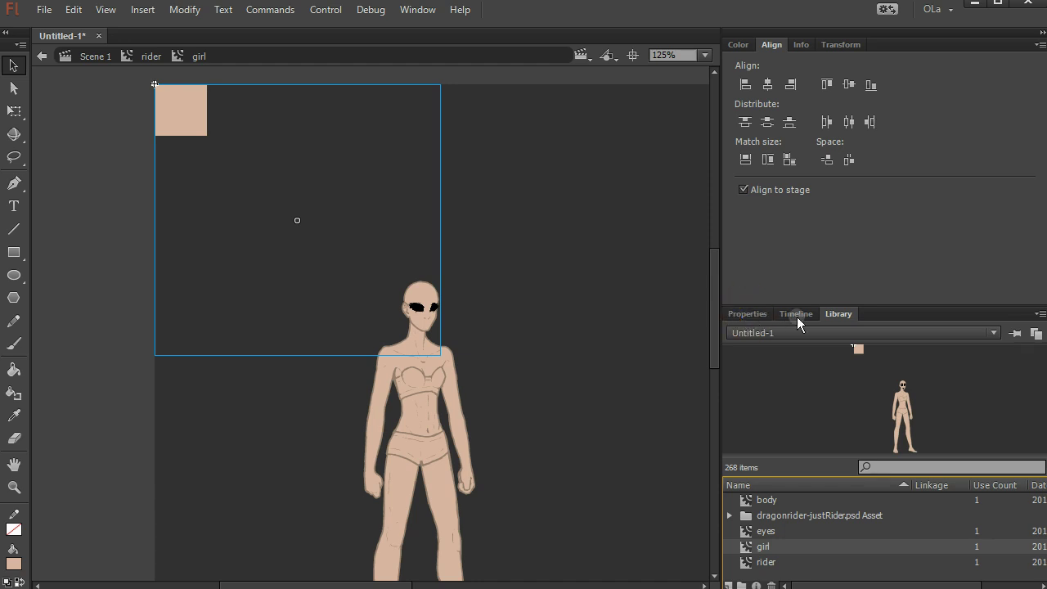
key(ctrl+F3)
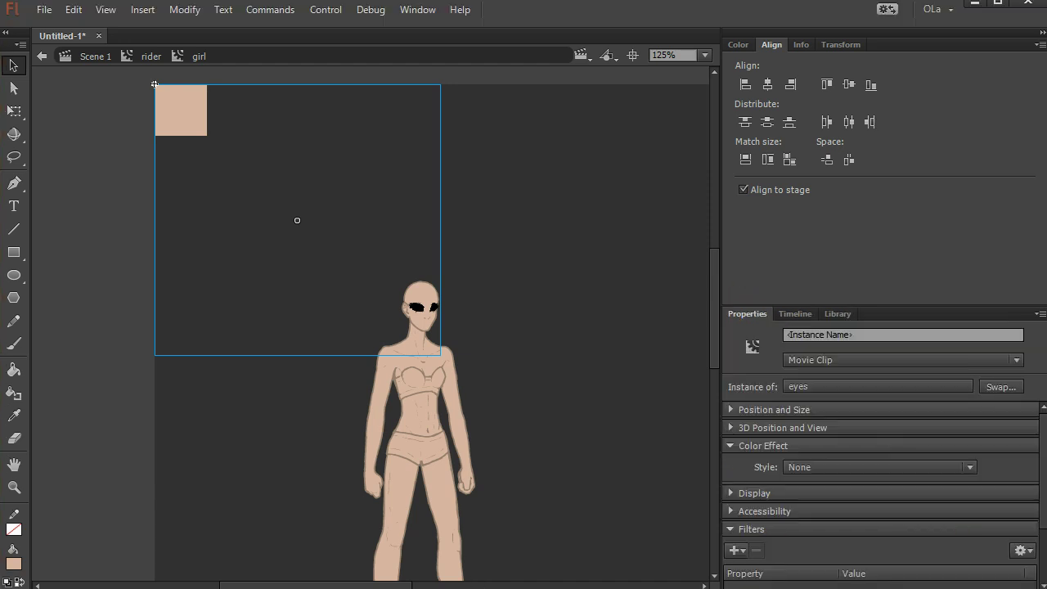
click(823, 333)
text(eyes)
key(Return)
click(795, 314)
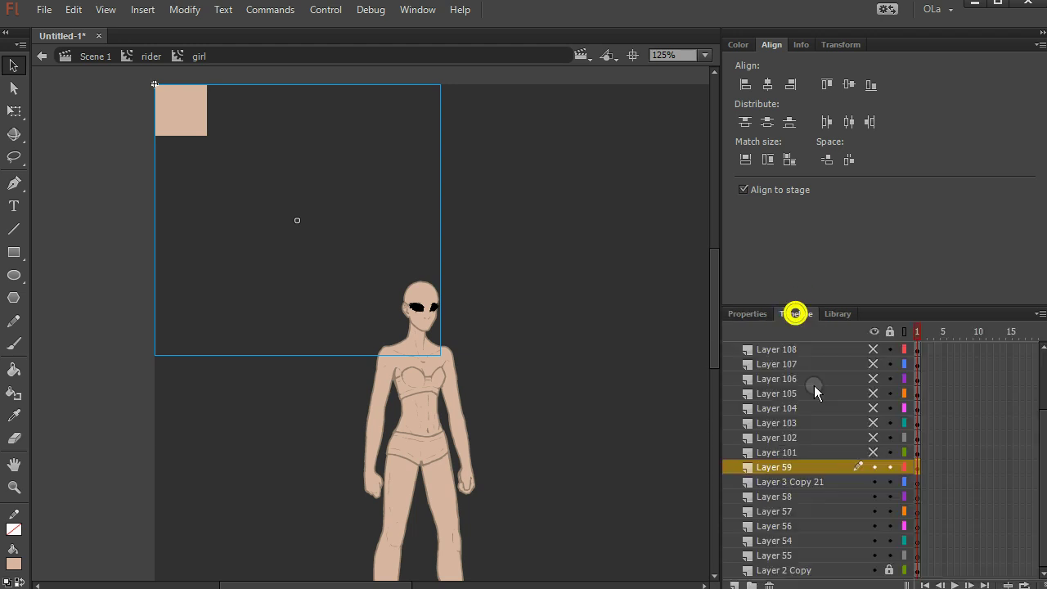
- Rename Layer 59 to 'eyes', delete the leftover eye layers, and rename Layer 2 Copy to 'body'
double_click(776, 466)
text(eyes)
key(Return)
click(790, 482)
click(771, 585)
click(770, 585)
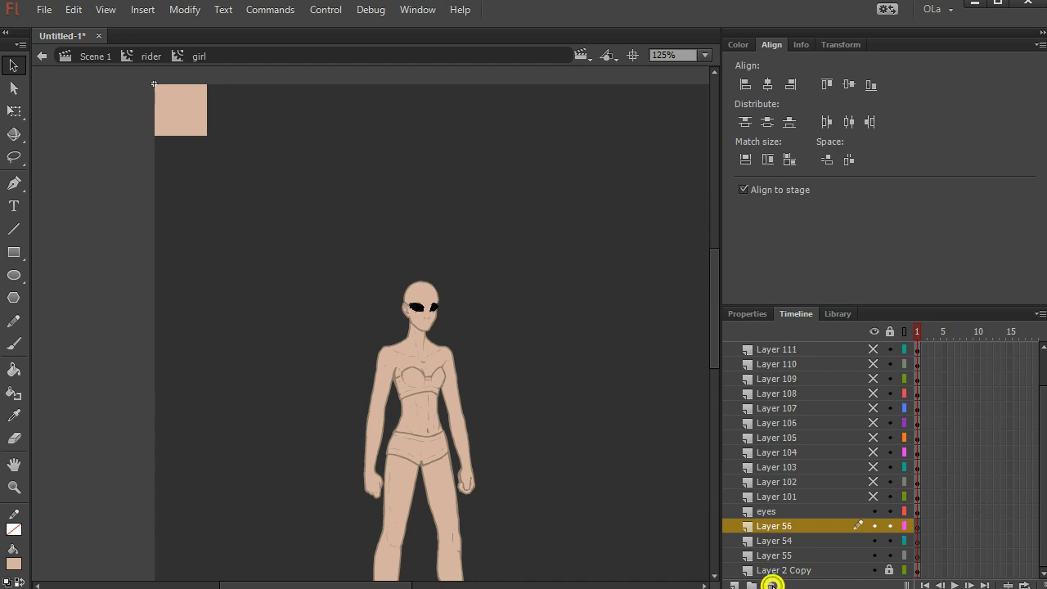
click(771, 585)
click(770, 585)
click(770, 585)
click(771, 585)
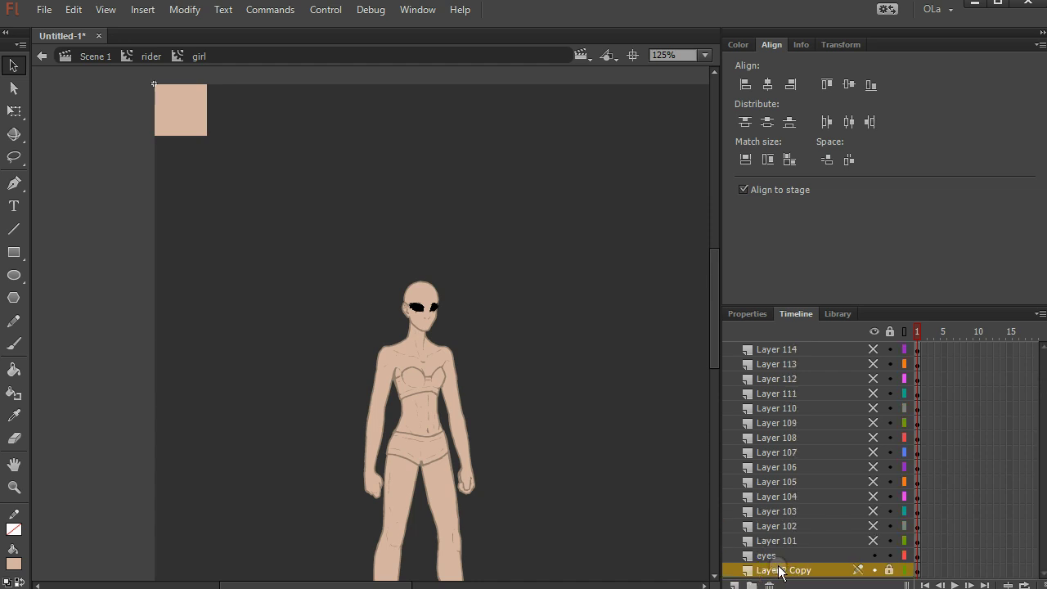
double_click(778, 570)
text(bod)
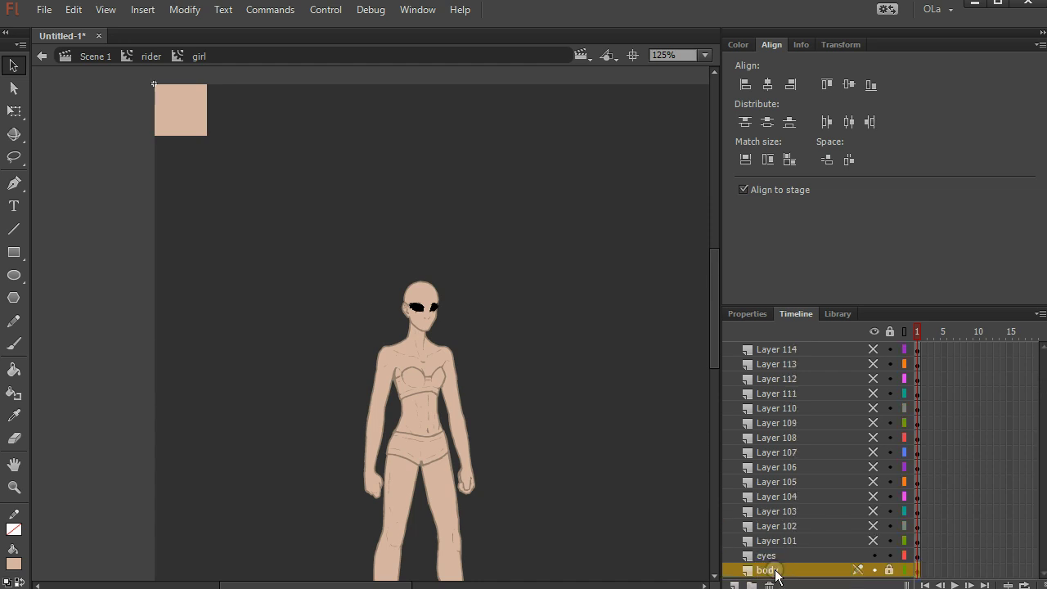
text(y)
click(205, 106)
- Inside the eyes clip, remove the peach square and distribute the eye drawings to layers
double_click(182, 110)
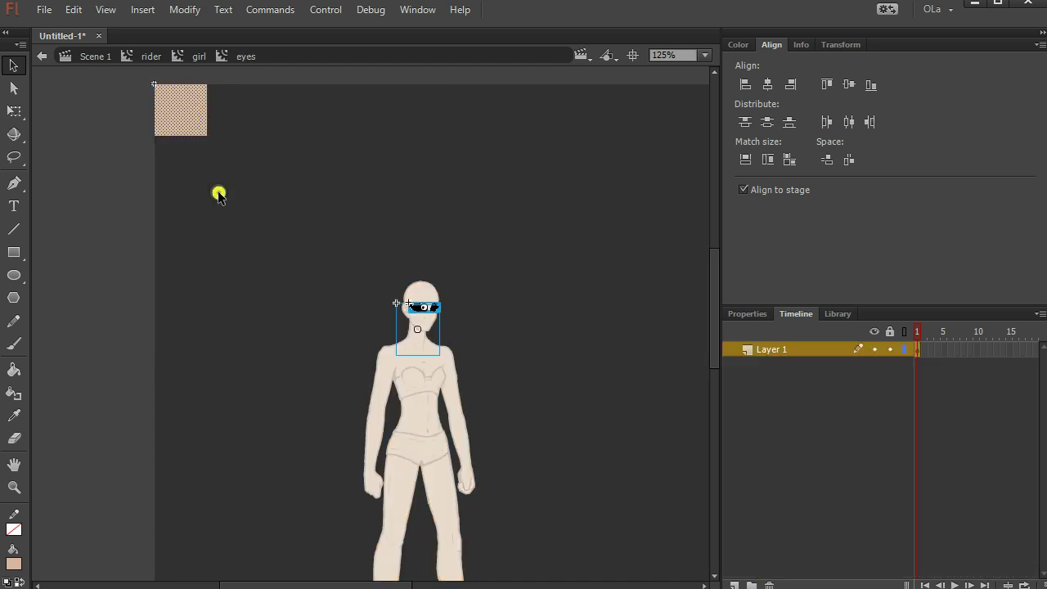
key(ctrl+z)
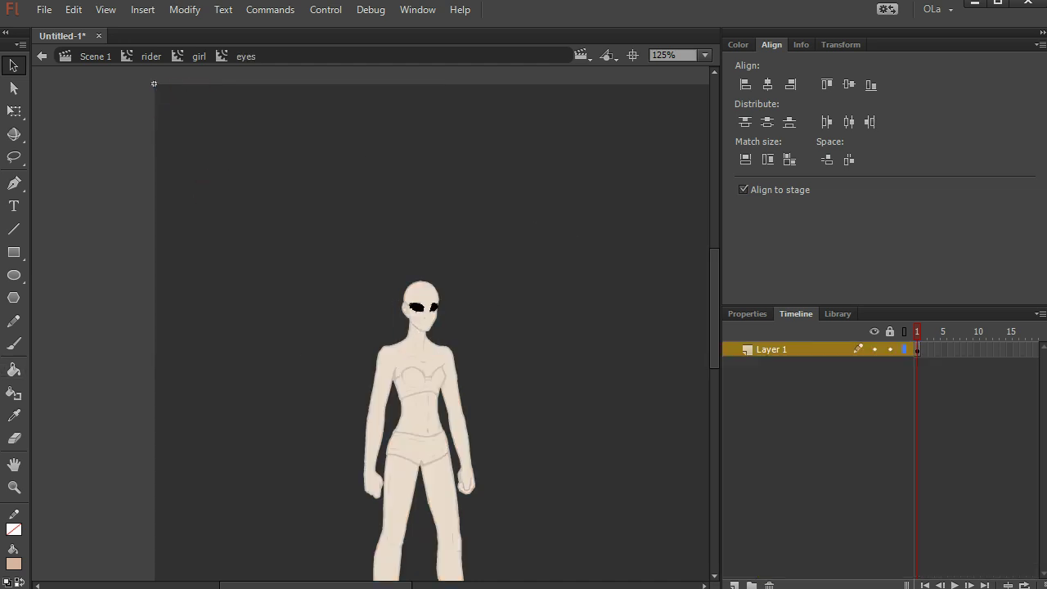
click(14, 488)
click(412, 313)
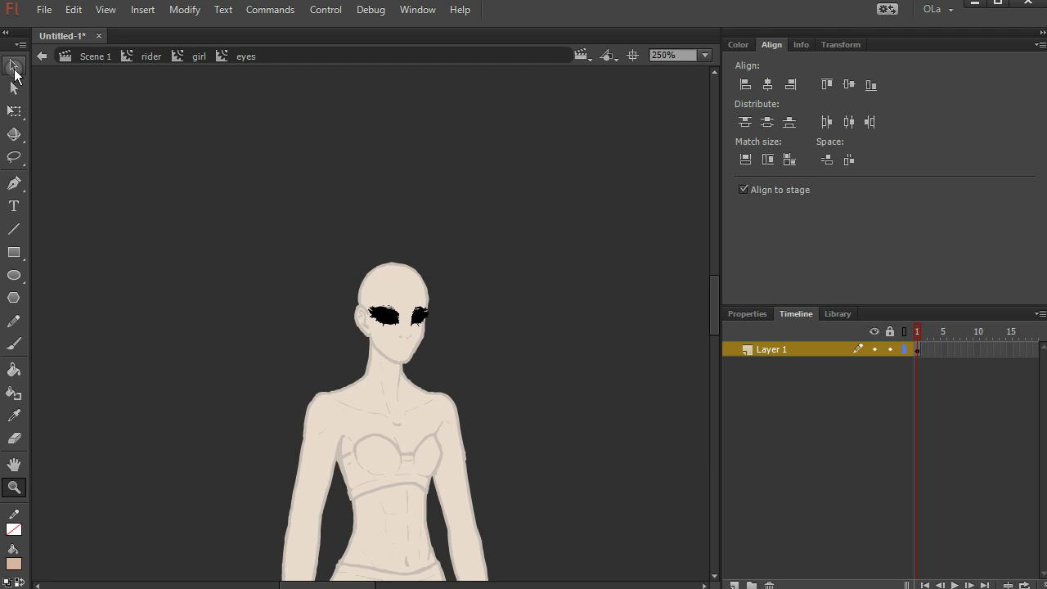
click(14, 65)
drag(257, 416, 516, 218)
right_click(392, 326)
click(481, 540)
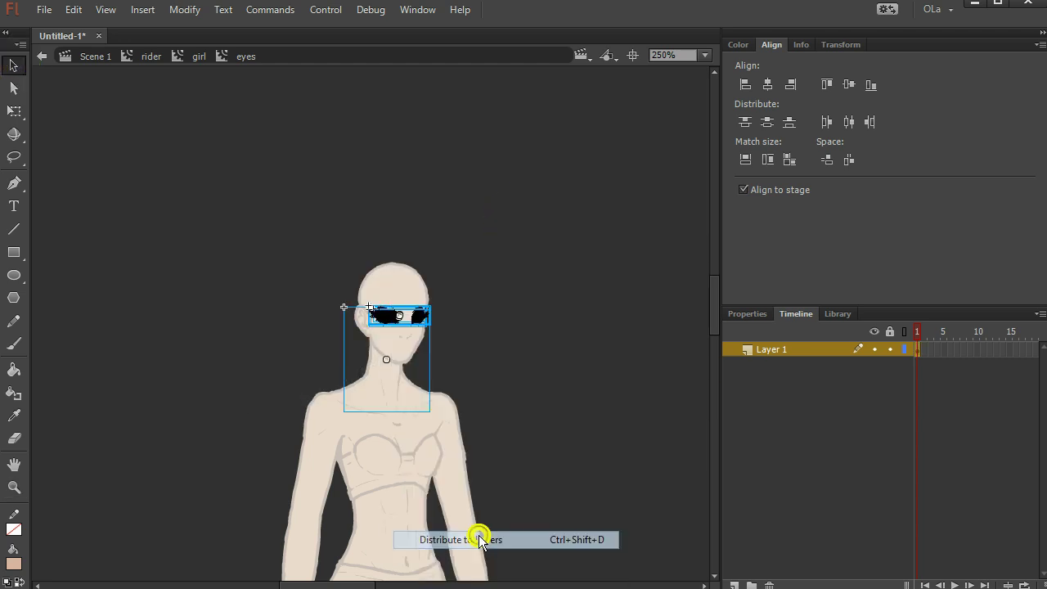
- Delete the now-empty Layer 1 from the eyes clip
click(772, 349)
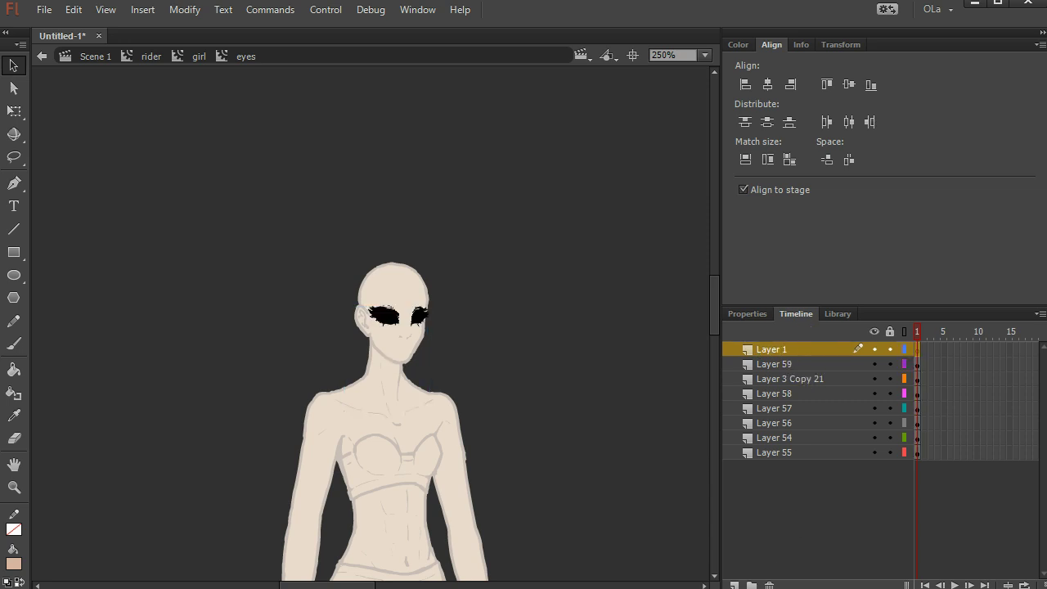
click(769, 585)
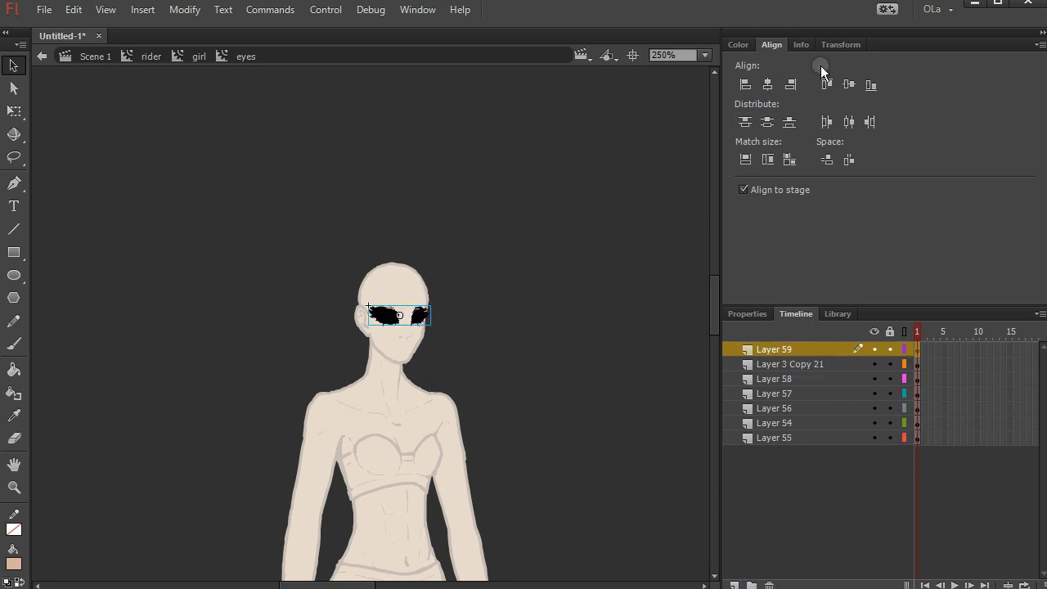
click(833, 42)
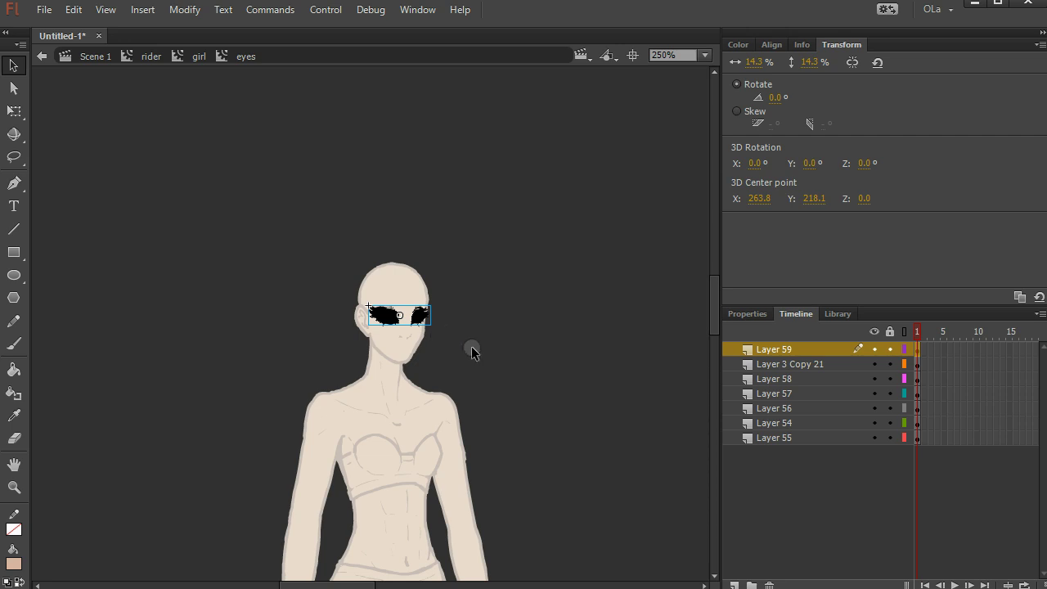
click(516, 255)
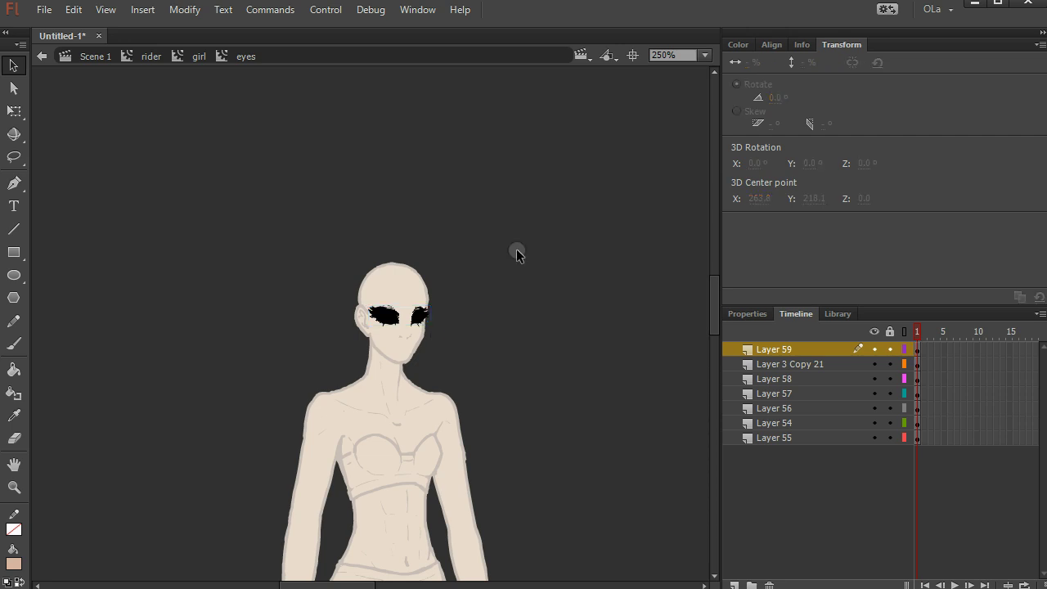
- Back in girl, enter 'eyes' as the instance name, then reopen the clip and select all eye drawings
double_click(502, 310)
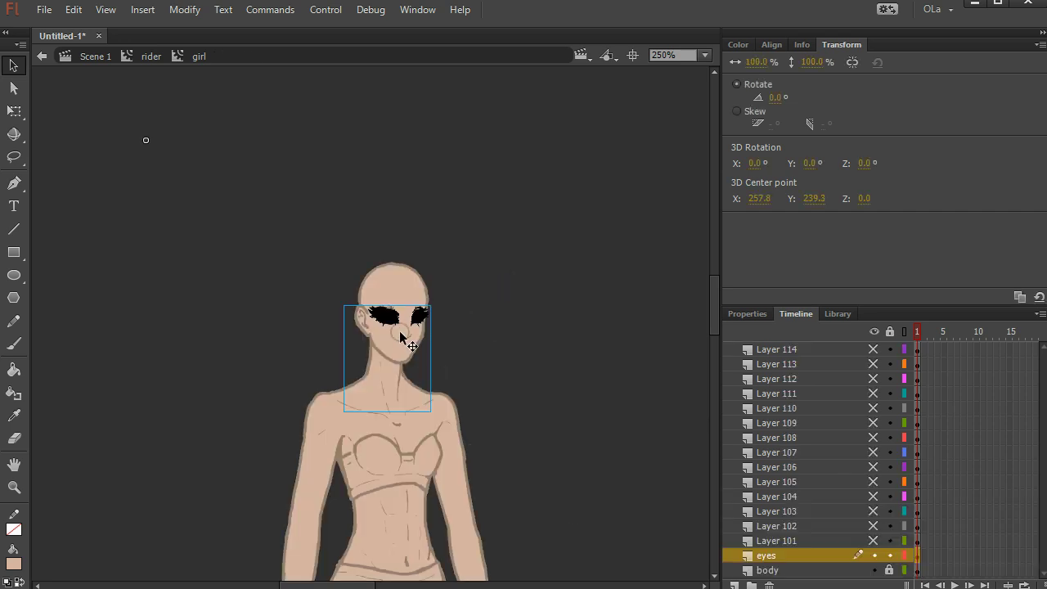
click(748, 314)
click(823, 335)
text(eyes)
click(793, 314)
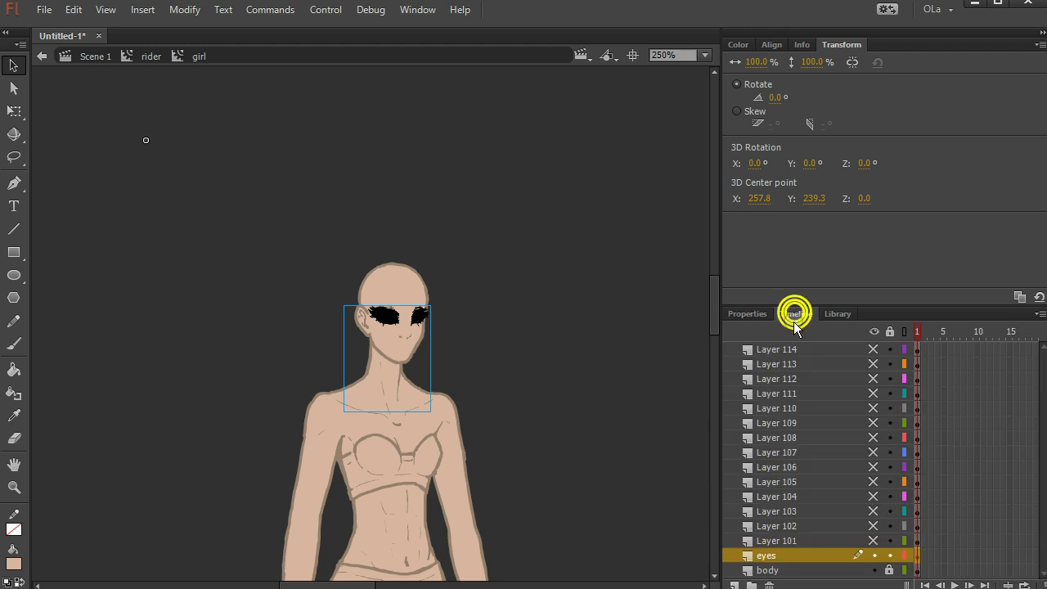
double_click(379, 326)
drag(532, 218, 227, 456)
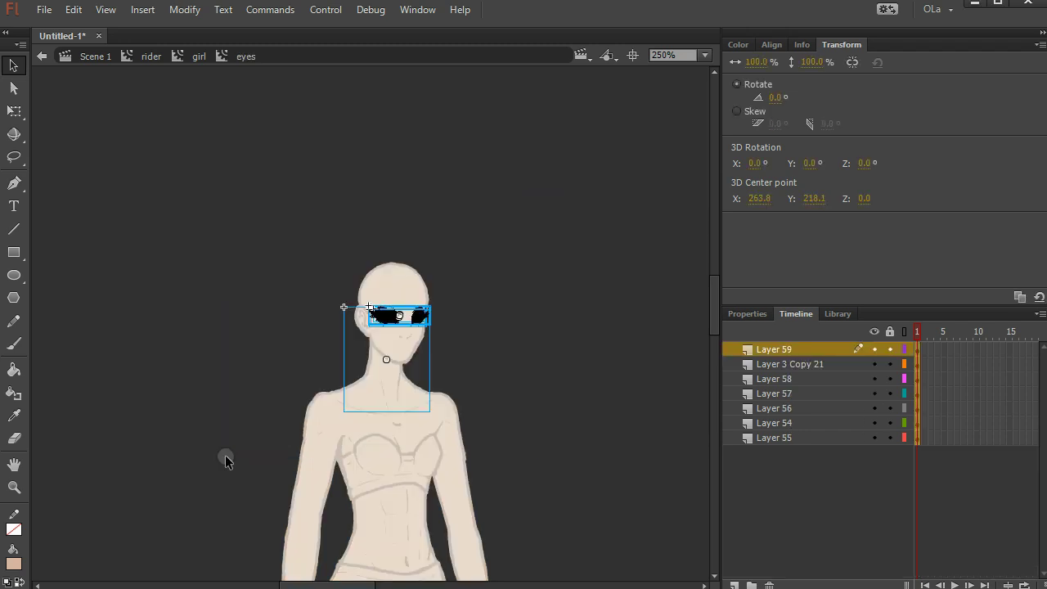
- Break the eye drawings apart and shift the Layer 55 piece's transformation point slightly left
right_click(353, 311)
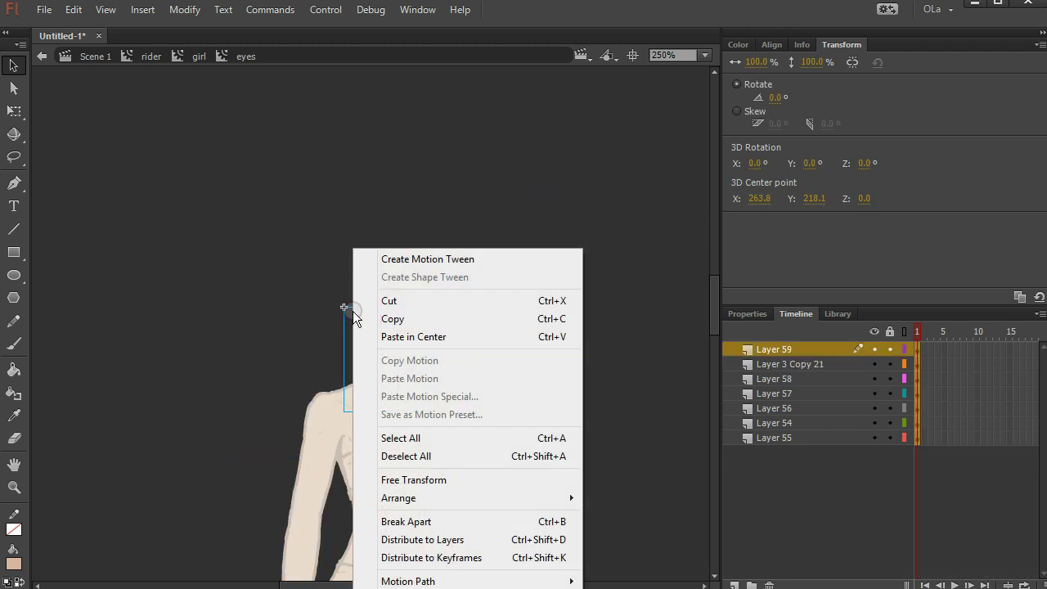
click(406, 522)
click(515, 296)
click(365, 377)
click(378, 314)
click(379, 356)
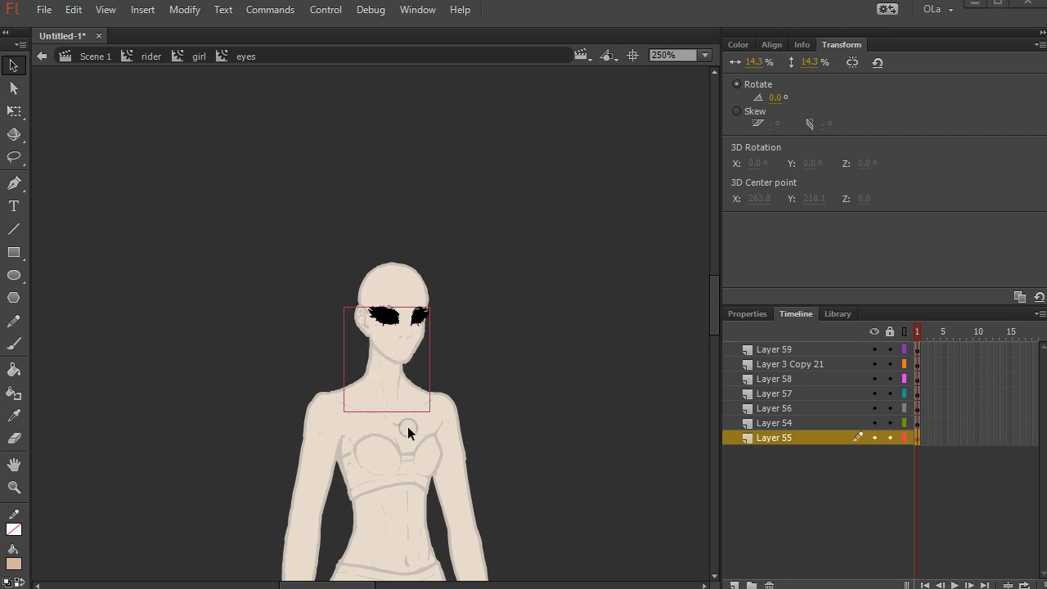
drag(389, 409, 382, 409)
click(381, 440)
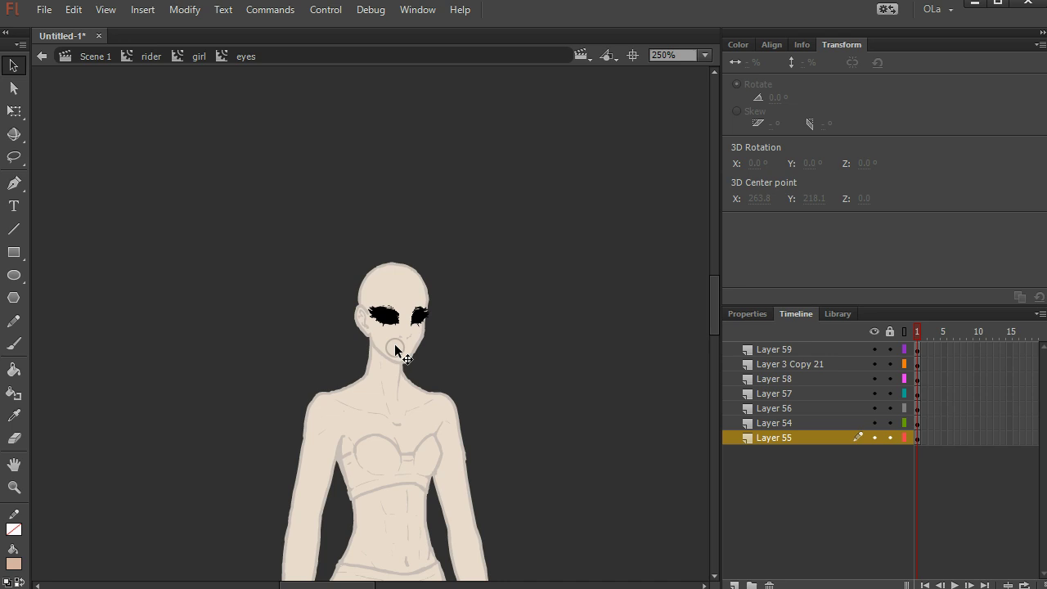
- Check the Layer 55 and Layer 59 drawings, then select all the eye drawings
click(367, 354)
click(391, 313)
click(381, 404)
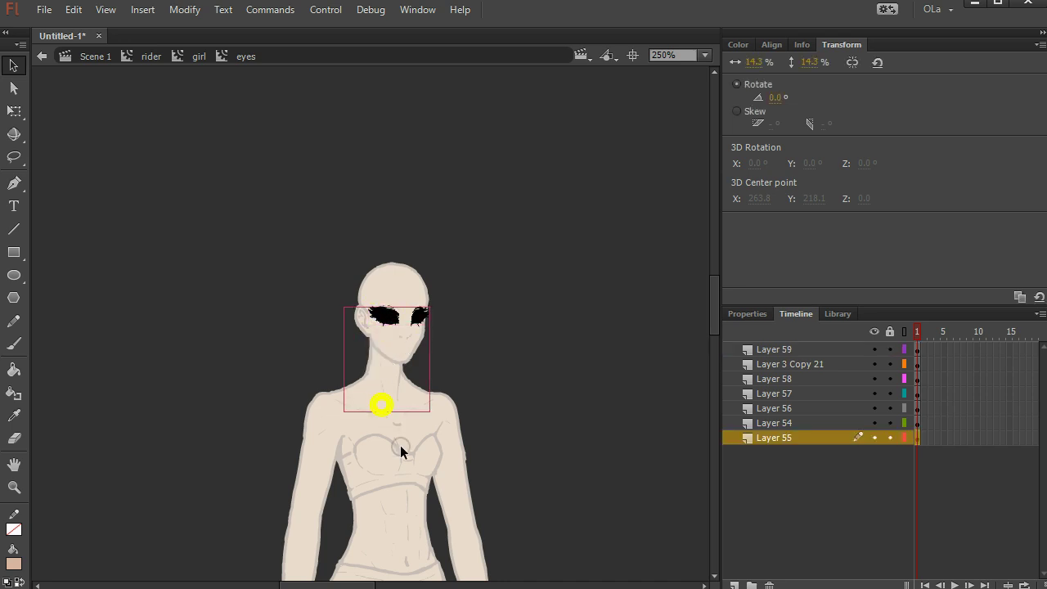
click(401, 438)
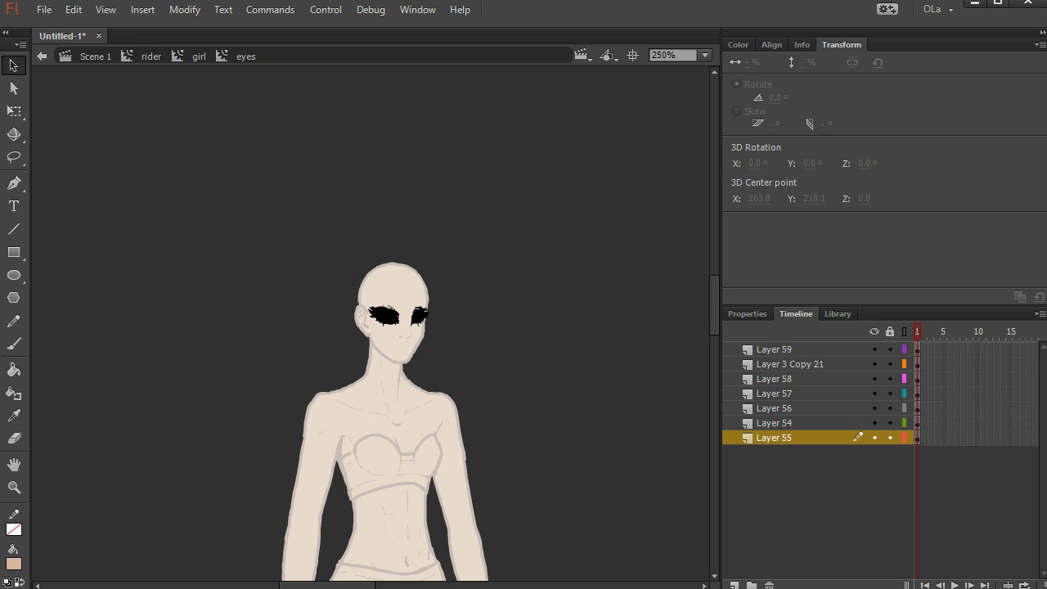
drag(420, 362, 496, 209)
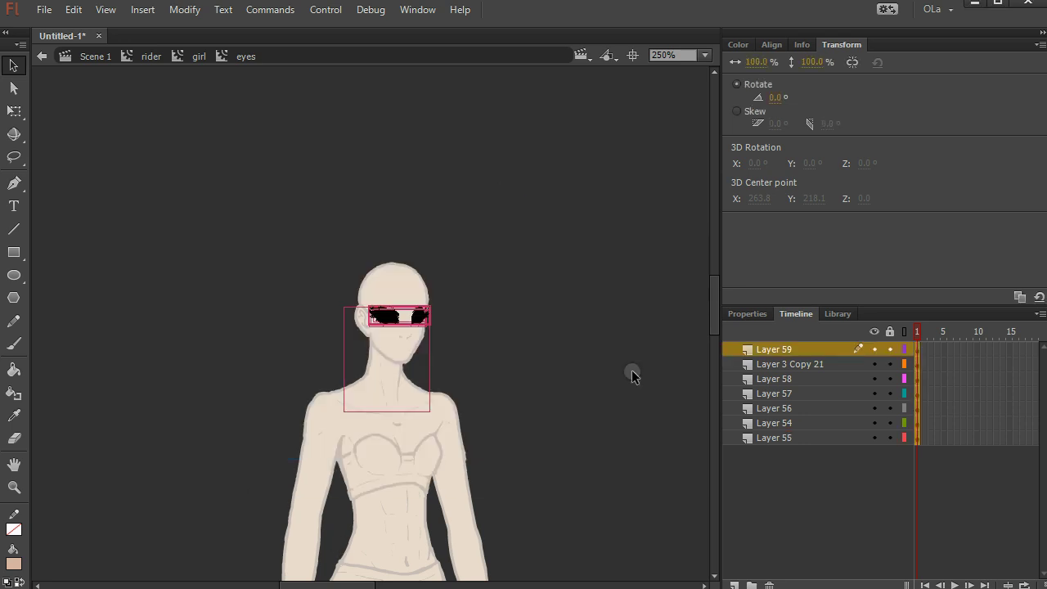
- Move the eye keyframes of Layer 54 and Layer 56 onto Layer 55 frames 2 and 3
click(561, 337)
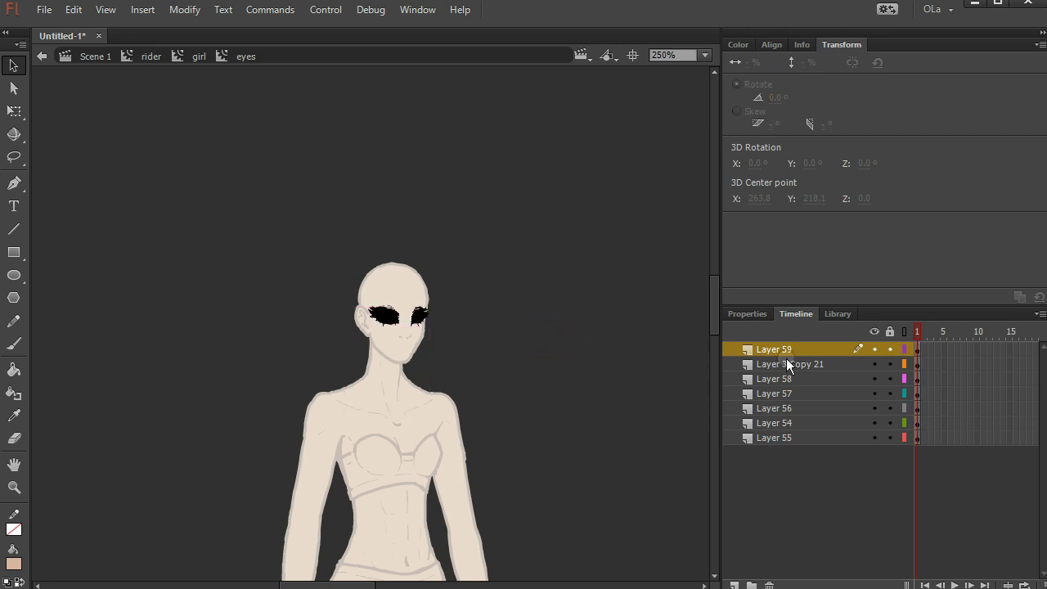
click(768, 314)
click(778, 315)
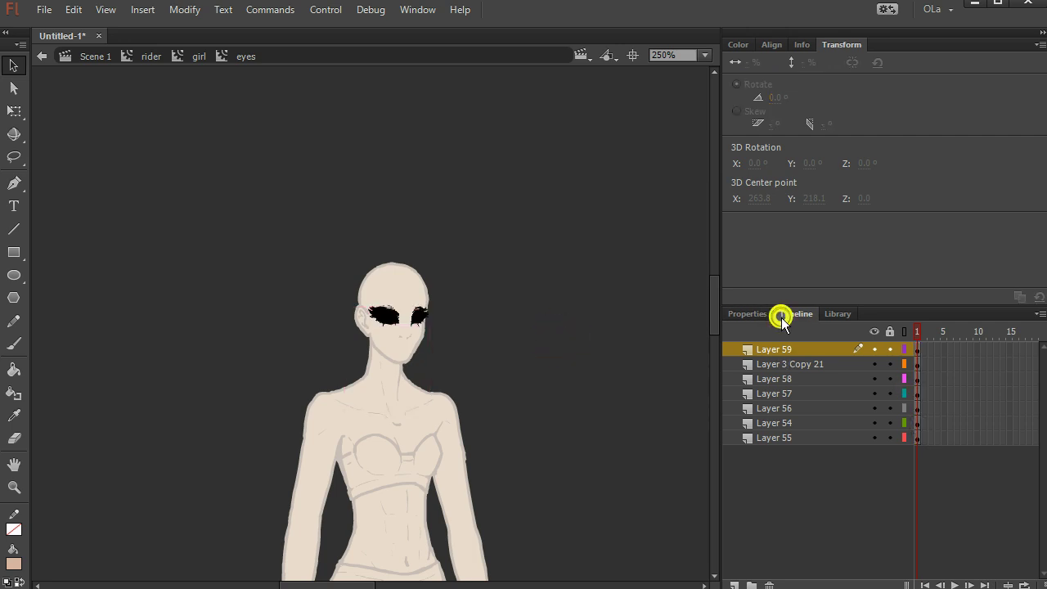
click(918, 423)
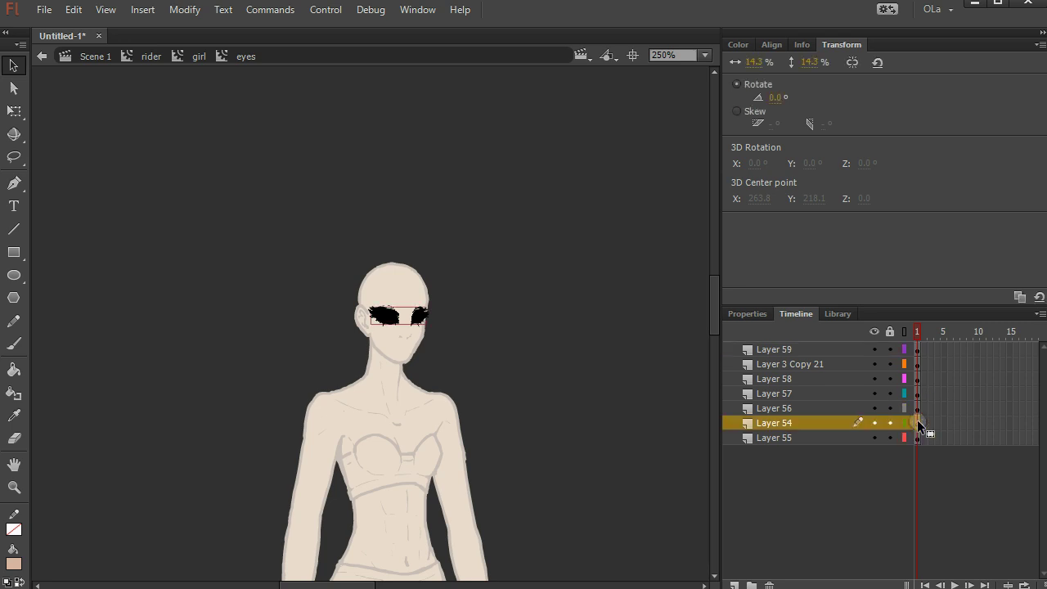
drag(918, 423, 926, 432)
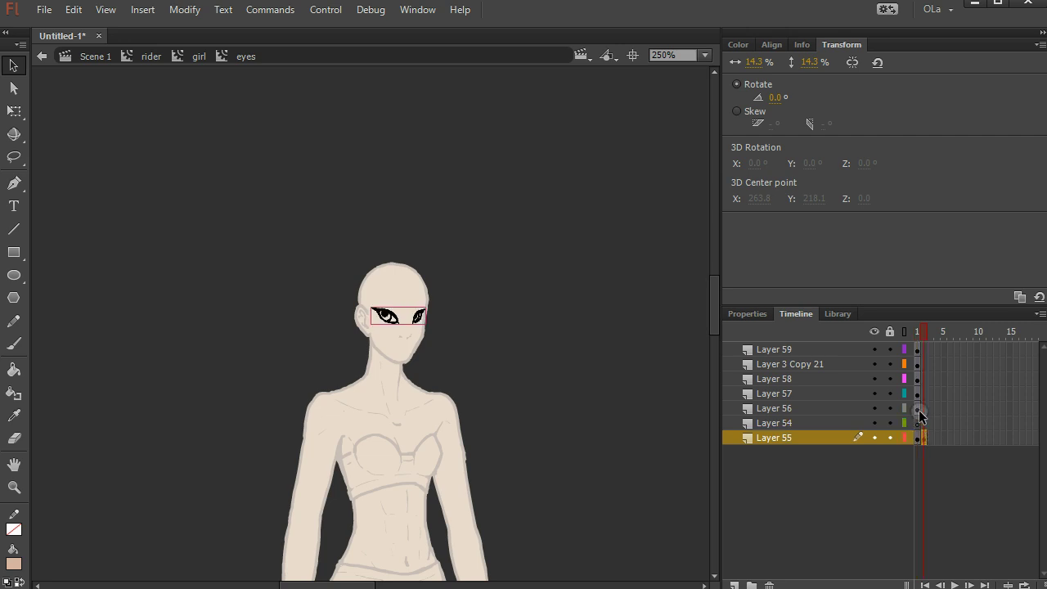
click(920, 409)
drag(914, 408, 931, 438)
- Move the eye keyframes of Layers 57, 58, 3 Copy 21 and 59 onto Layer 55 frames 4–7
click(917, 395)
drag(917, 393, 936, 438)
click(914, 375)
drag(917, 376, 942, 437)
click(919, 367)
drag(920, 366, 950, 436)
click(918, 345)
drag(932, 372, 956, 436)
- Delete the emptied eye layers, leaving Layer 55 as the only layer
click(803, 350)
click(770, 585)
click(769, 584)
click(769, 585)
click(769, 584)
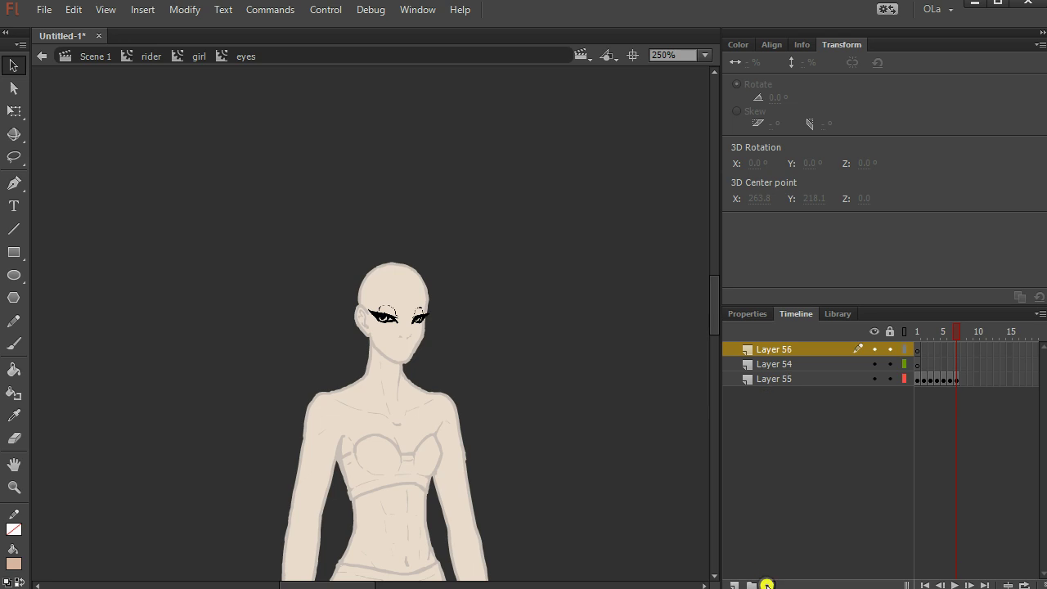
click(768, 583)
click(767, 580)
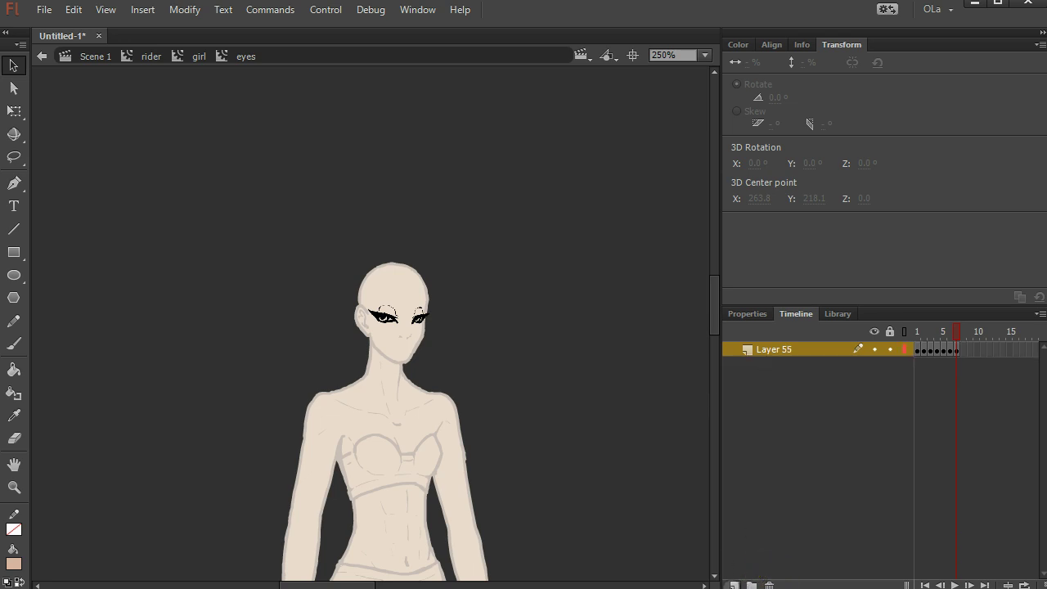
- Add a new layer above Layer 55 and rename it 'a'
click(734, 584)
click(772, 350)
double_click(772, 351)
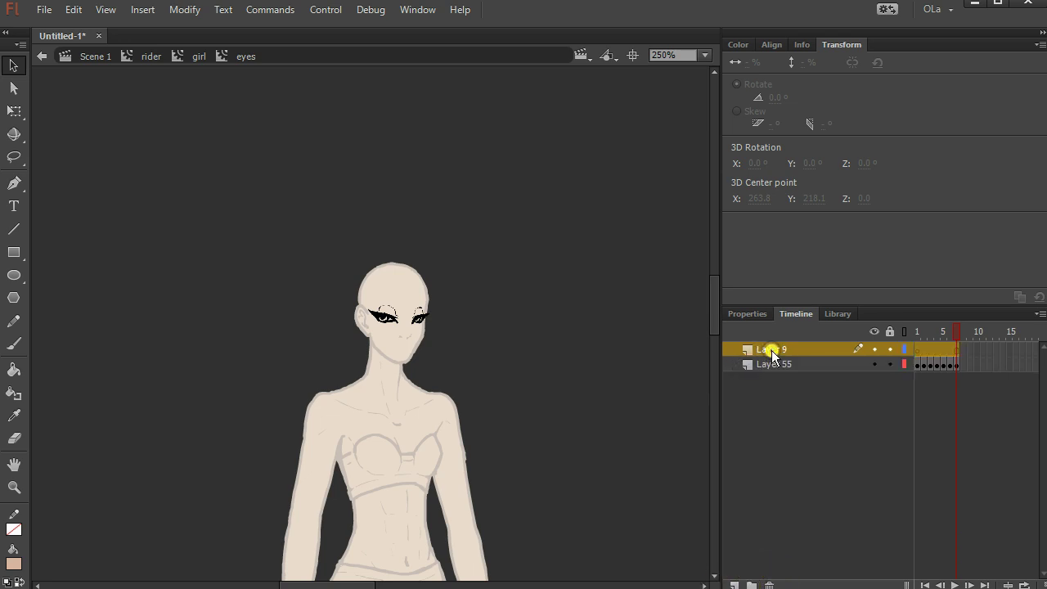
text(a)
click(803, 404)
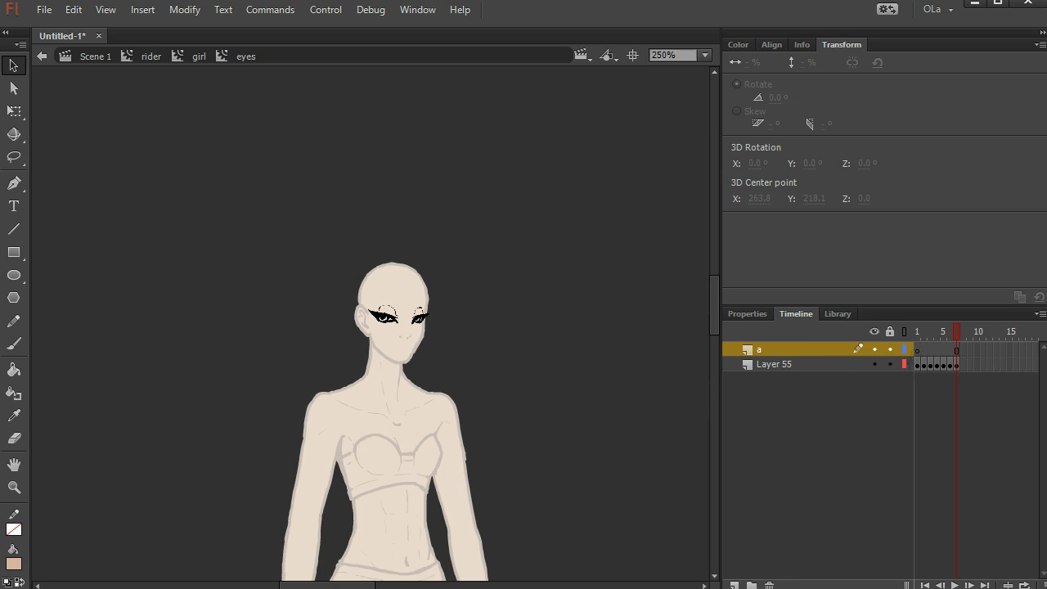
- Add a stop(); action script to frame 1 of layer a
click(919, 352)
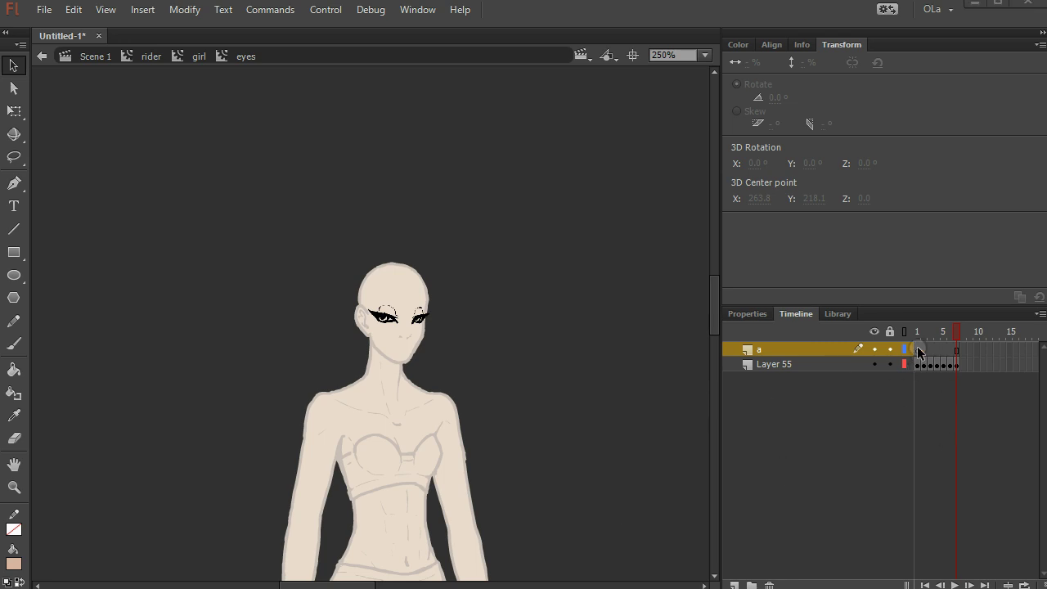
click(917, 347)
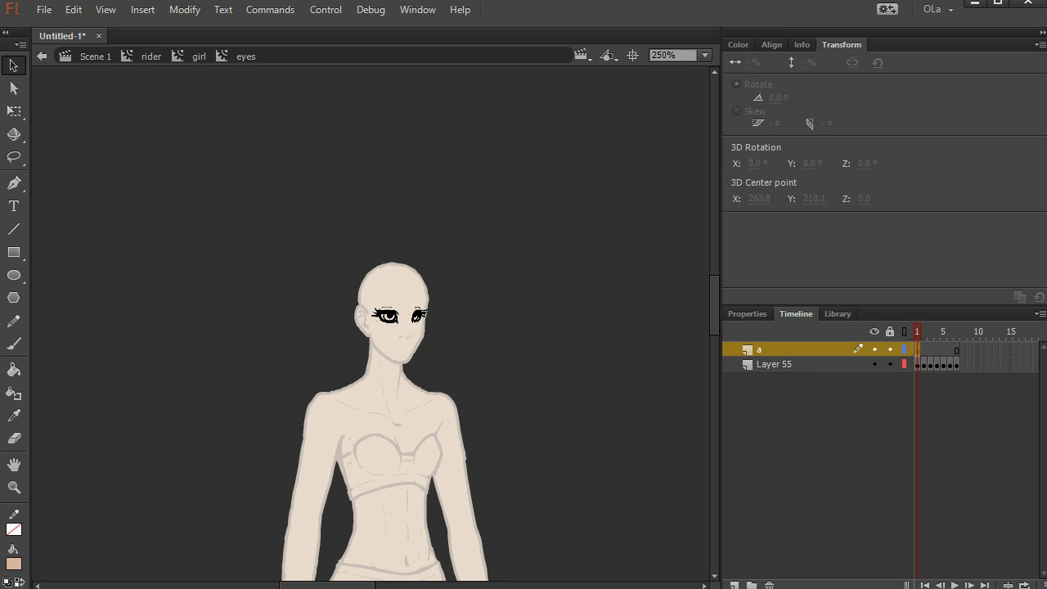
key(F9)
drag(305, 28, 265, 30)
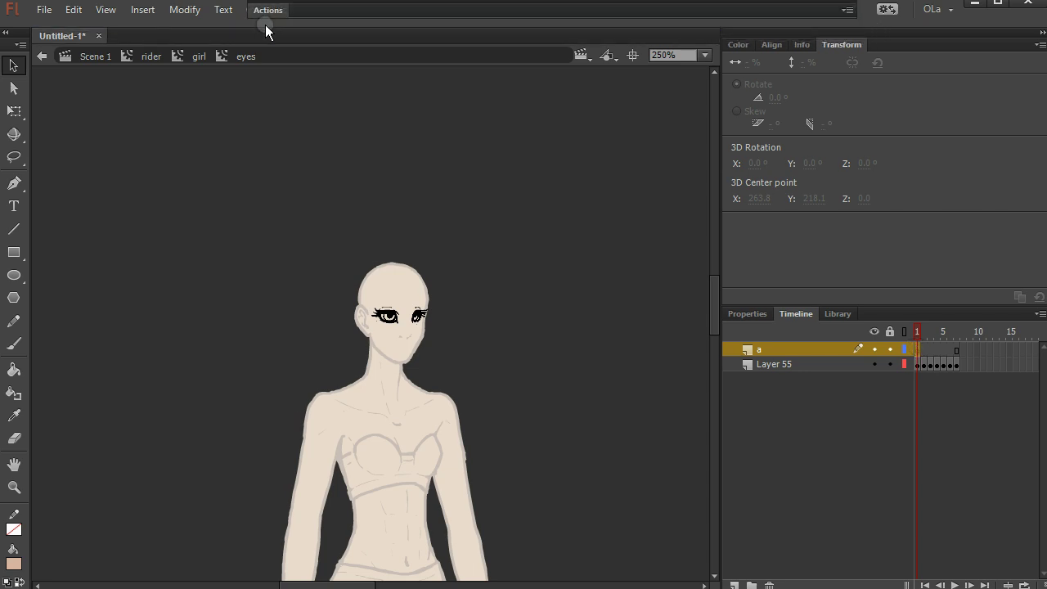
click(265, 11)
click(411, 108)
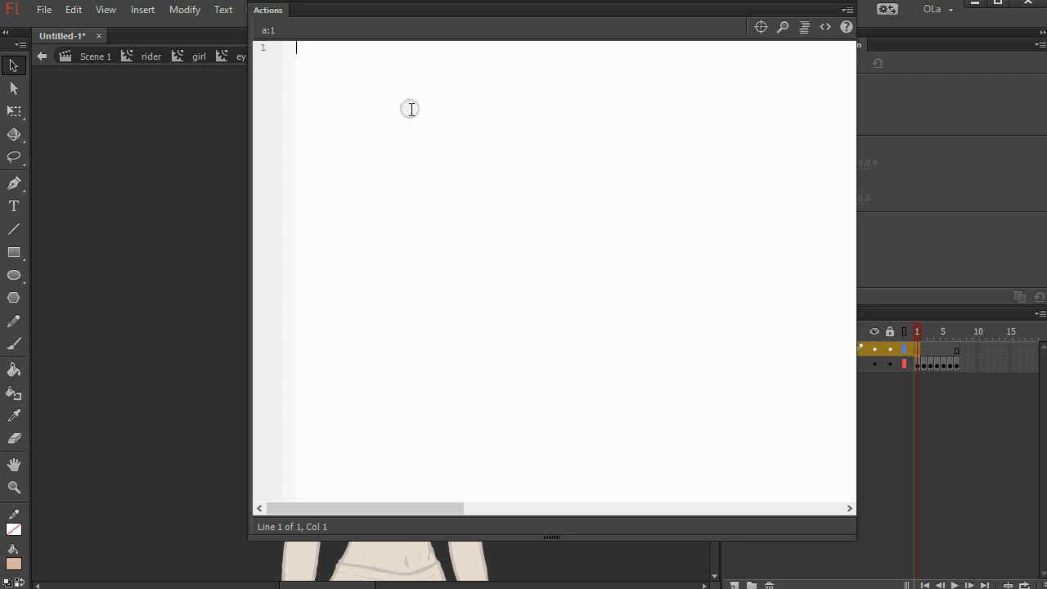
text(stop();)
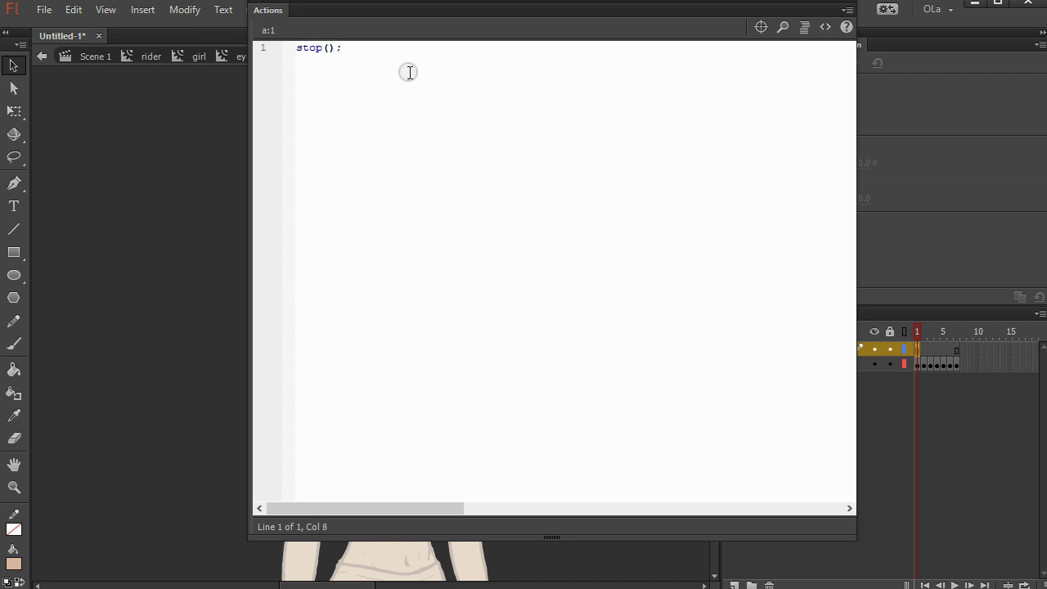
click(270, 11)
- Check layer a's frame 1 and the eyes selection on the stage
click(614, 350)
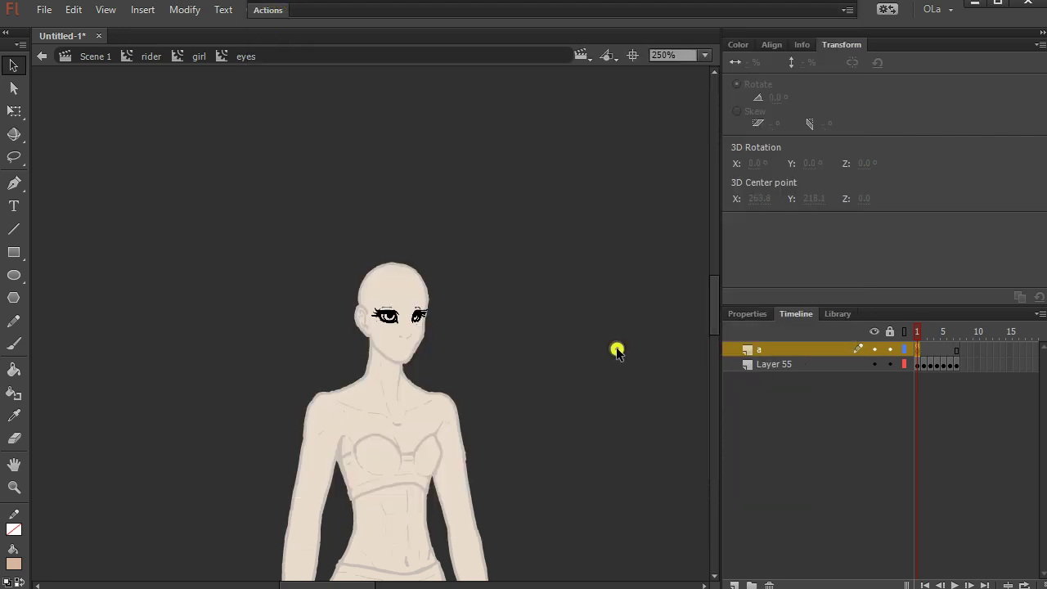
click(918, 350)
drag(715, 300, 716, 313)
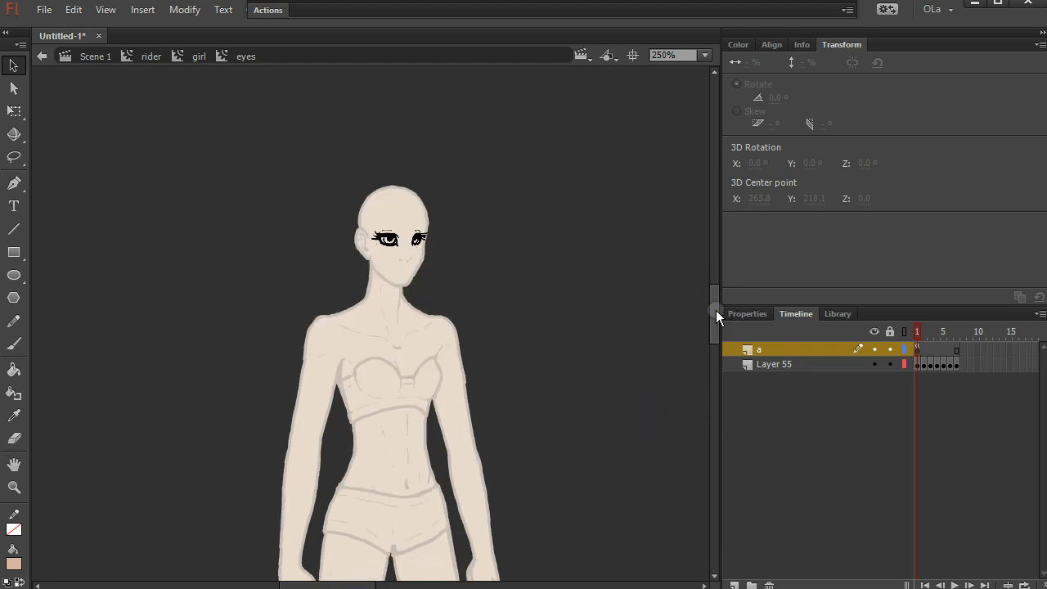
click(395, 238)
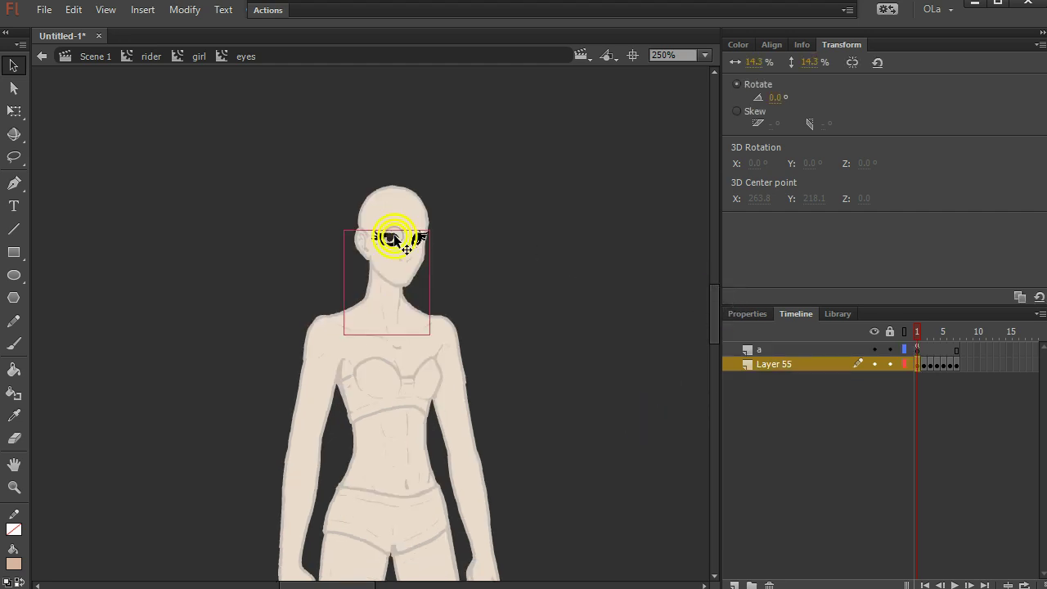
click(267, 11)
click(267, 11)
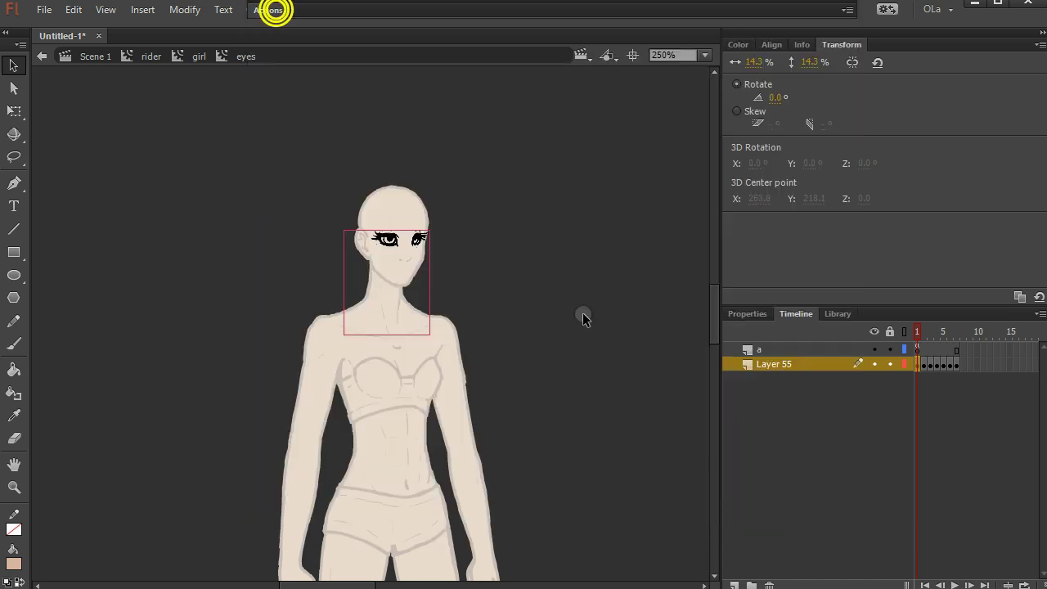
click(504, 280)
click(917, 348)
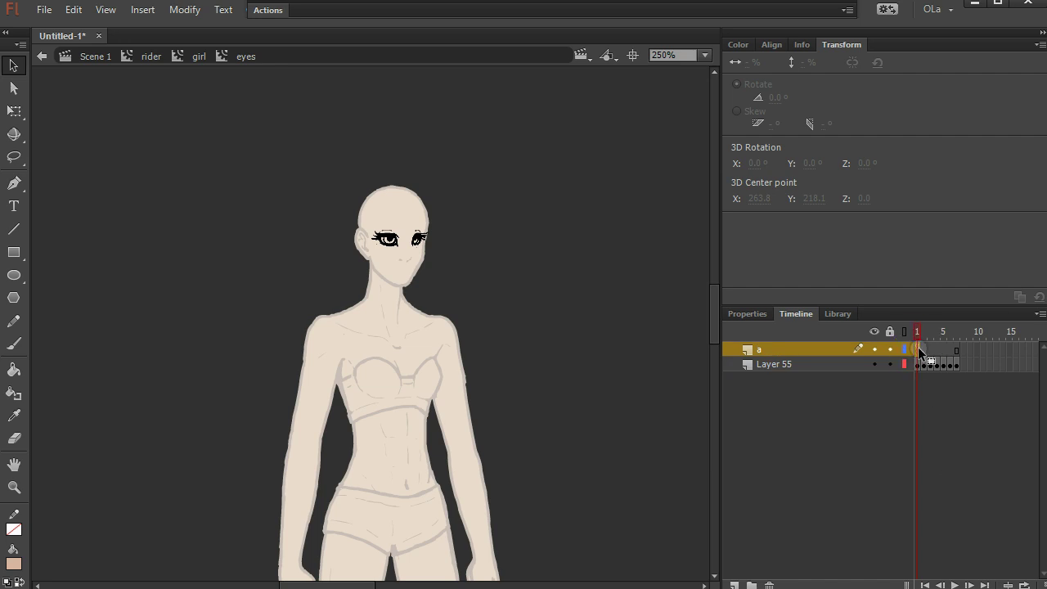
click(941, 452)
click(634, 353)
- Lock layer a and make Layer 55 the working layer
click(891, 350)
click(810, 366)
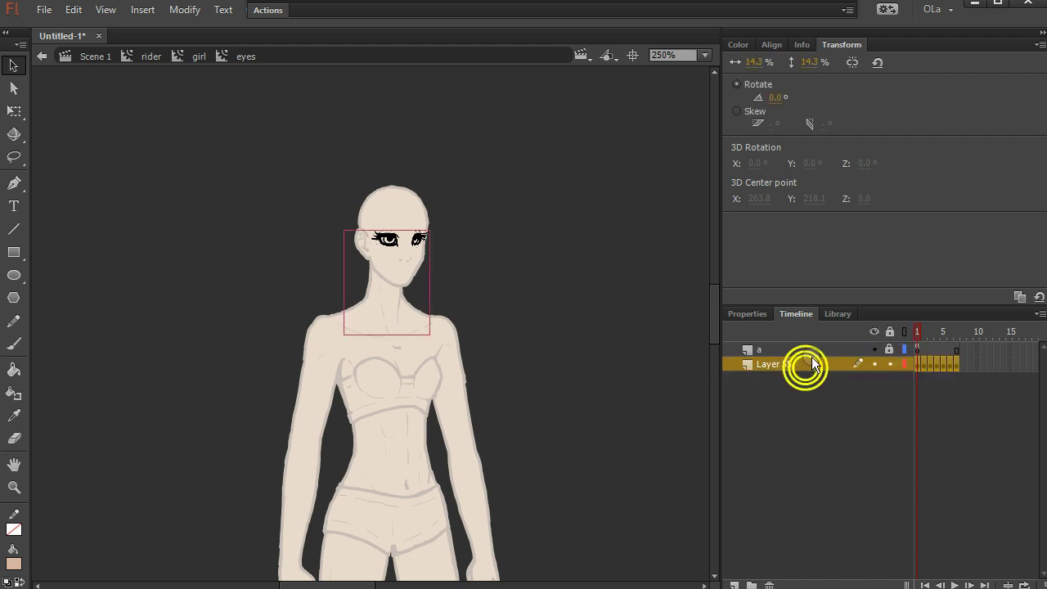
click(194, 303)
- Zoom in on the face so both eyes fill the view
click(14, 486)
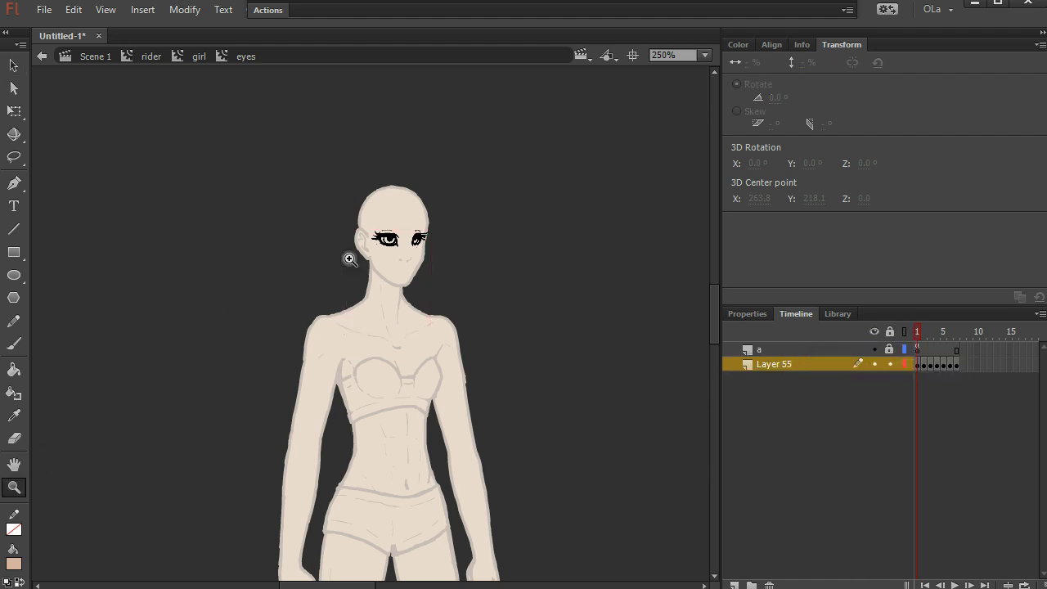
click(381, 261)
click(425, 321)
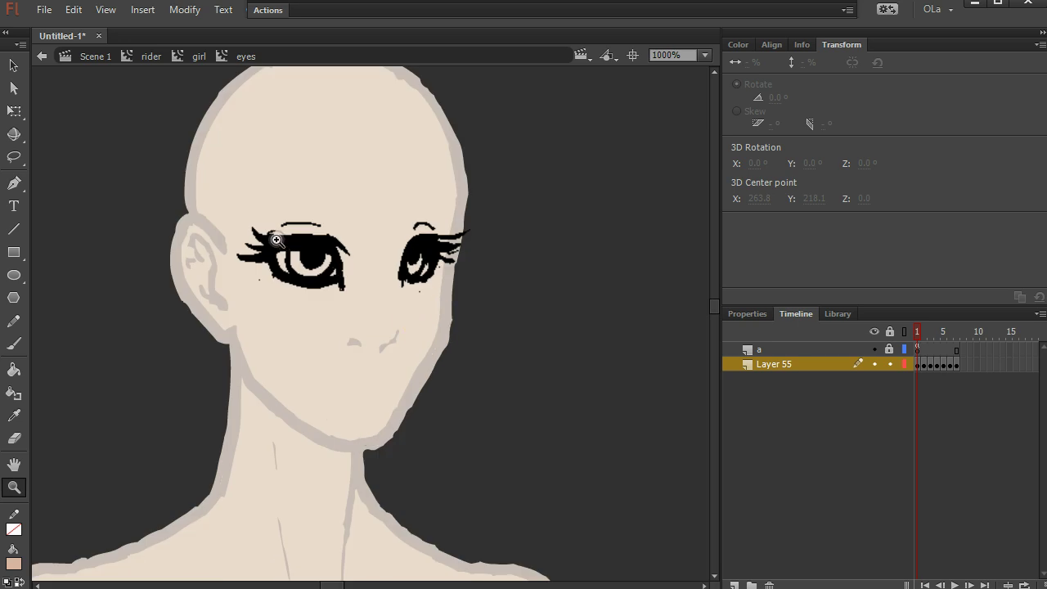
click(305, 258)
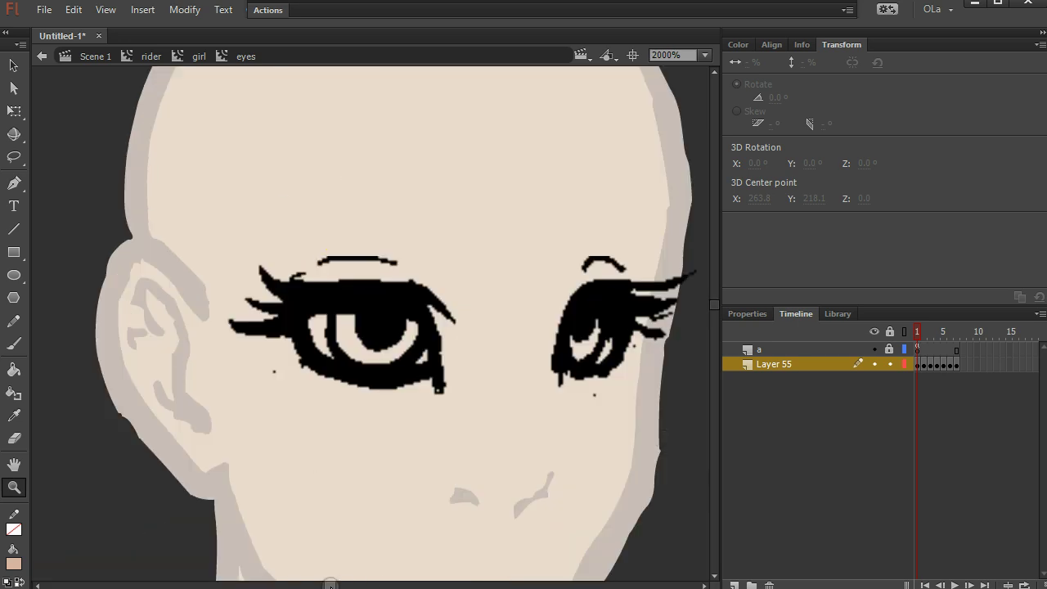
drag(330, 585, 337, 584)
click(14, 65)
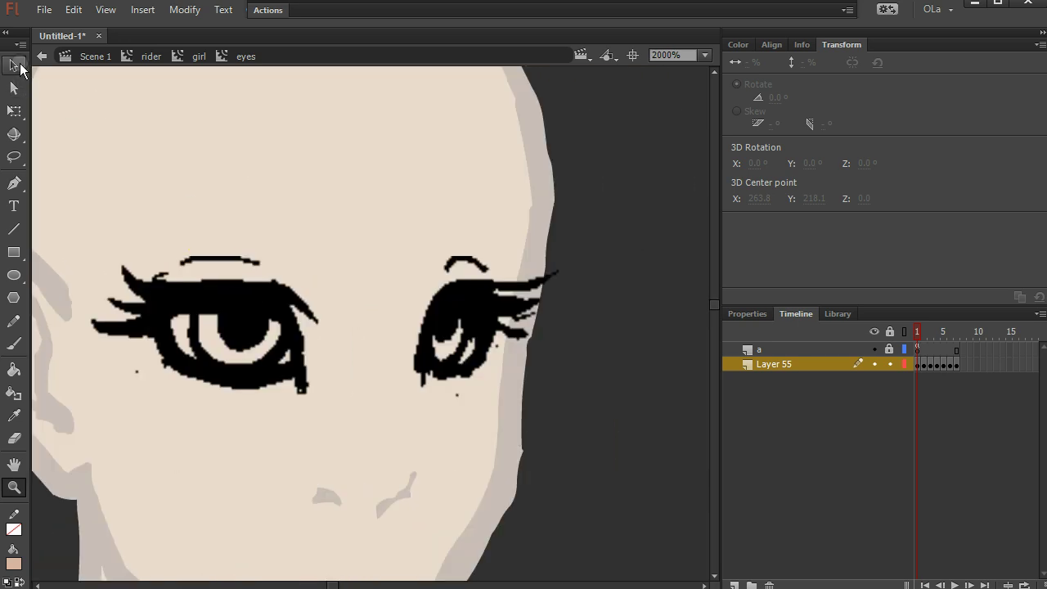
- Select the eyes bitmap and open Modify > Bitmap > Trace Bitmap
click(182, 9)
click(229, 113)
click(418, 132)
click(523, 390)
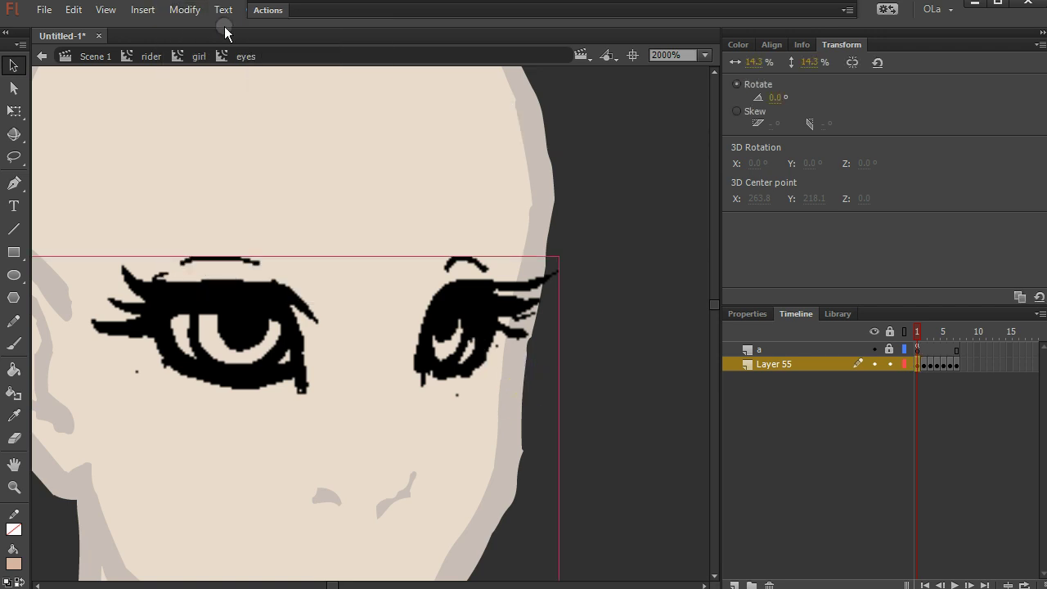
click(184, 9)
mouse_move(215, 114)
click(417, 130)
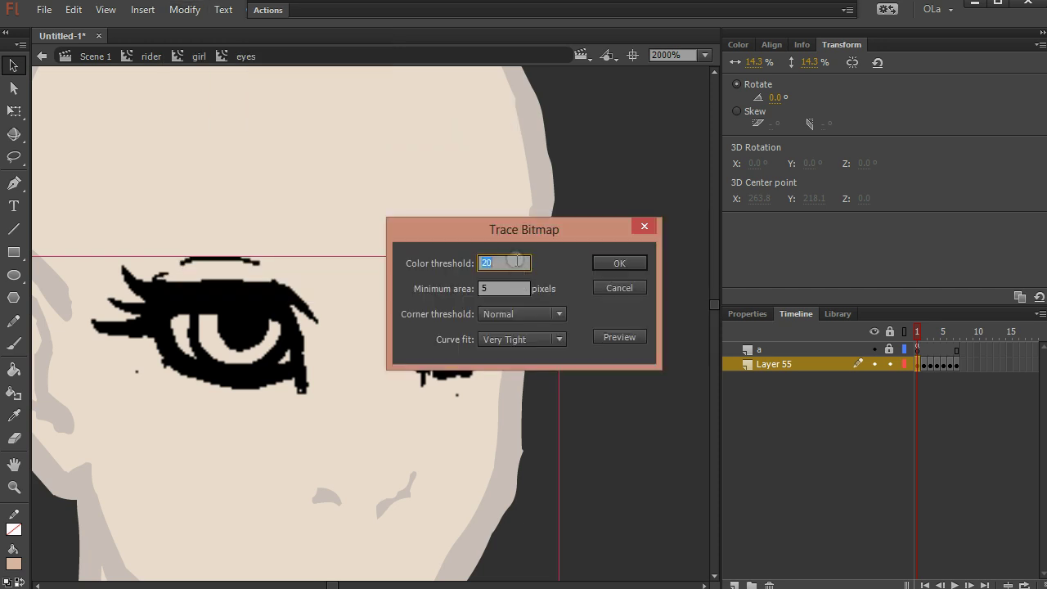
mouse_move(521, 234)
mouse_down()
mouse_move(718, 214)
mouse_move(724, 201)
mouse_up()
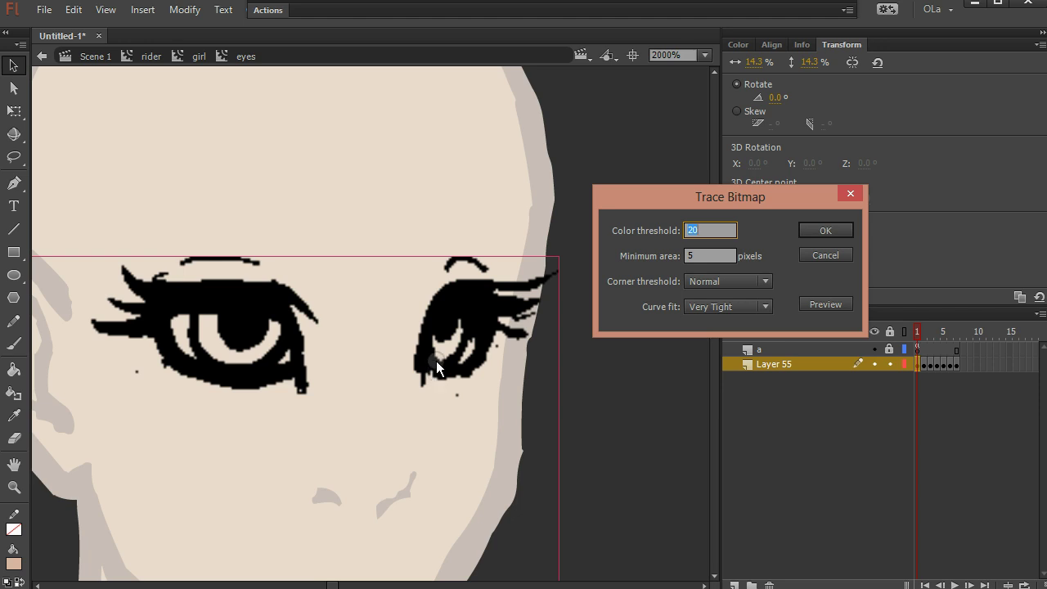
- Preview the trace at the default settings and with minimum area 1
click(828, 305)
click(827, 304)
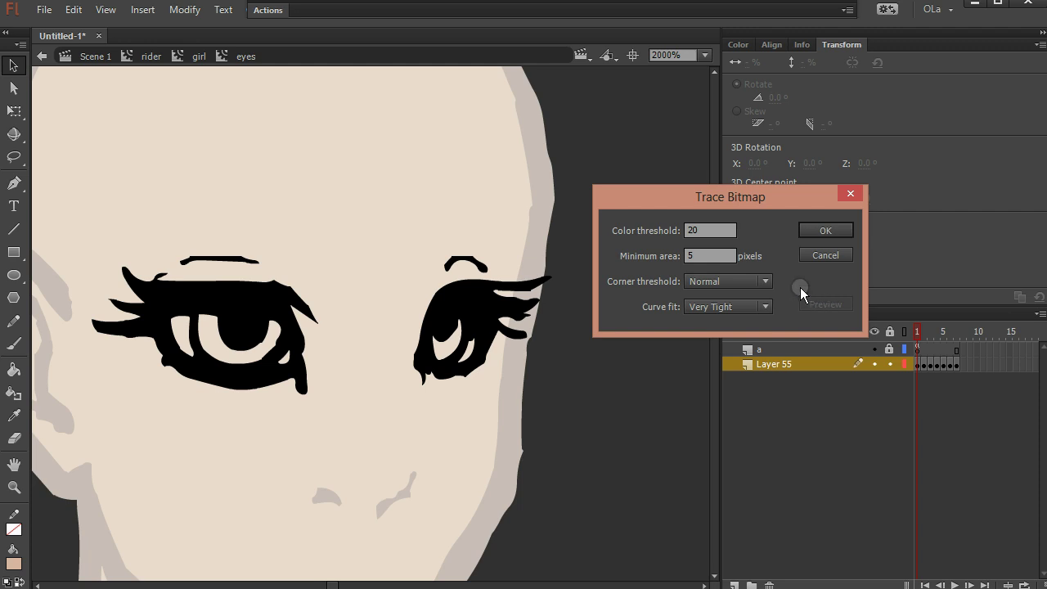
double_click(696, 255)
text(1)
click(828, 303)
click(558, 272)
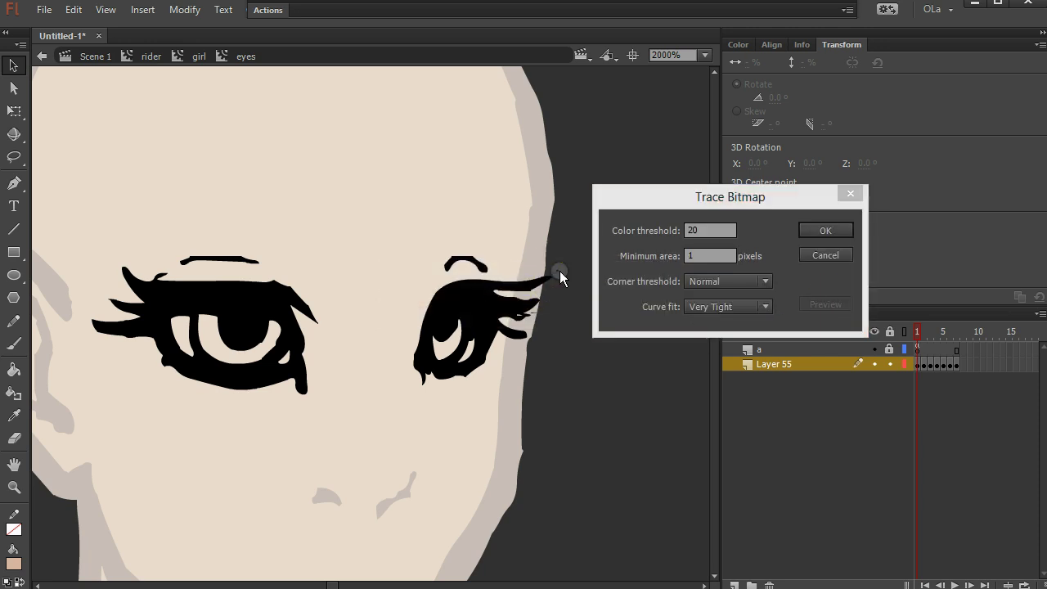
- Preview minimum areas 2 and 3, then apply the trace at minimum area 3
click(690, 254)
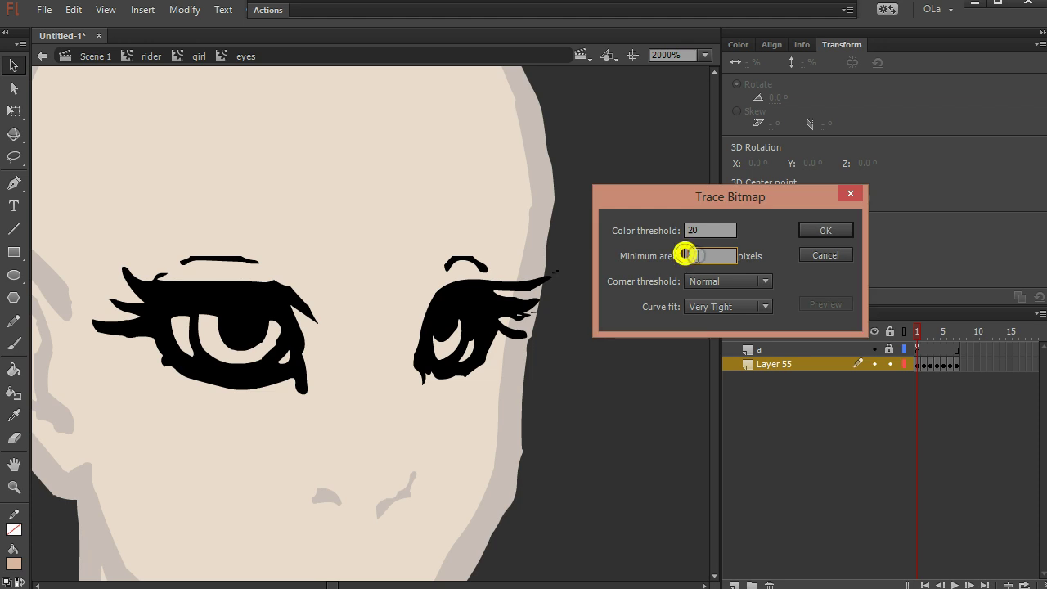
double_click(702, 257)
text(2)
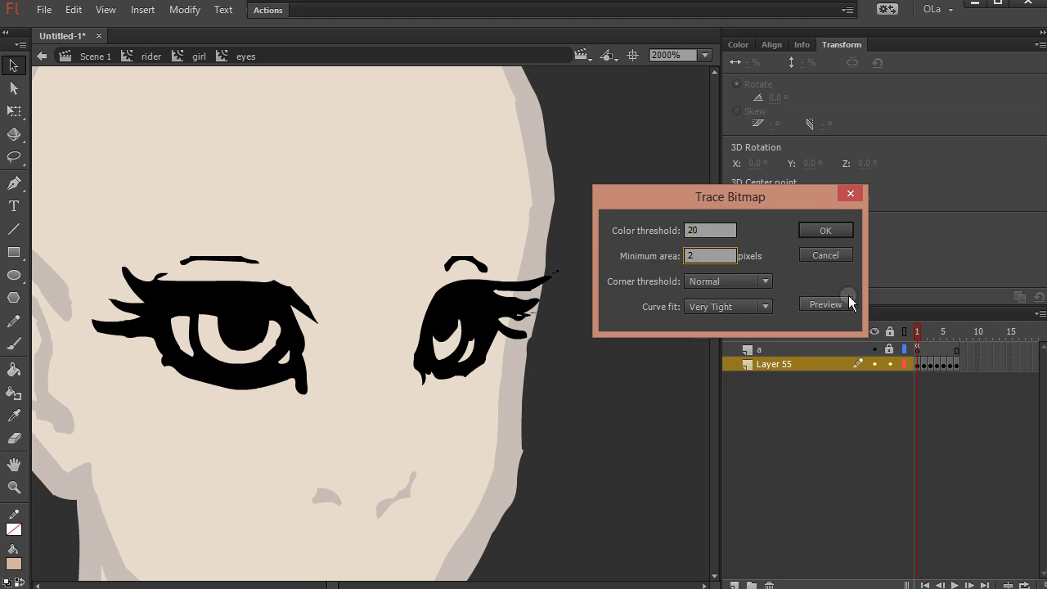
click(828, 304)
double_click(720, 256)
text(3)
click(810, 300)
click(821, 230)
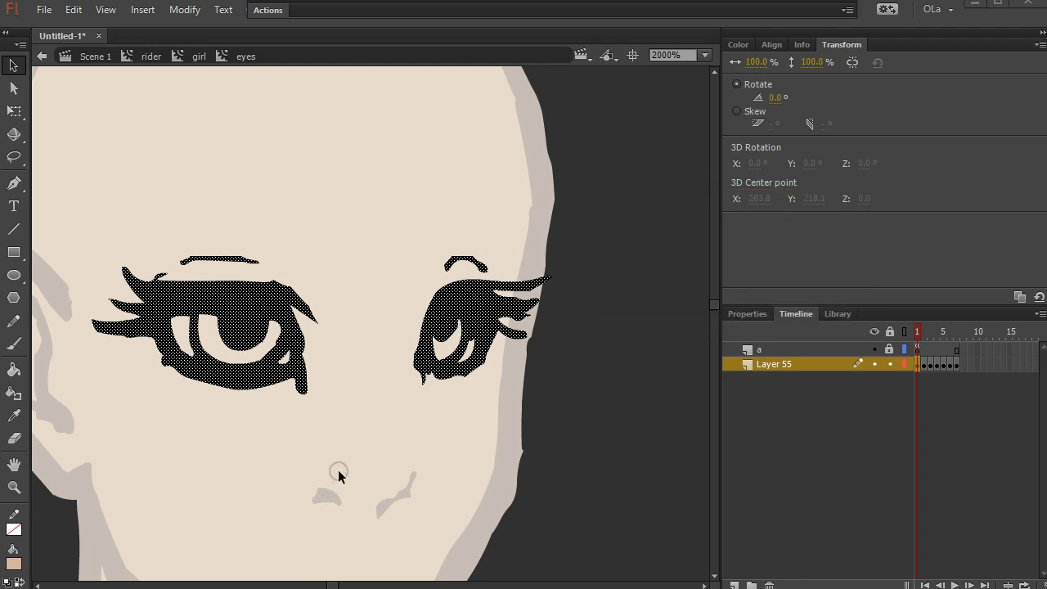
- Fill both eyes' highlights with white using the Paint Bucket
click(338, 473)
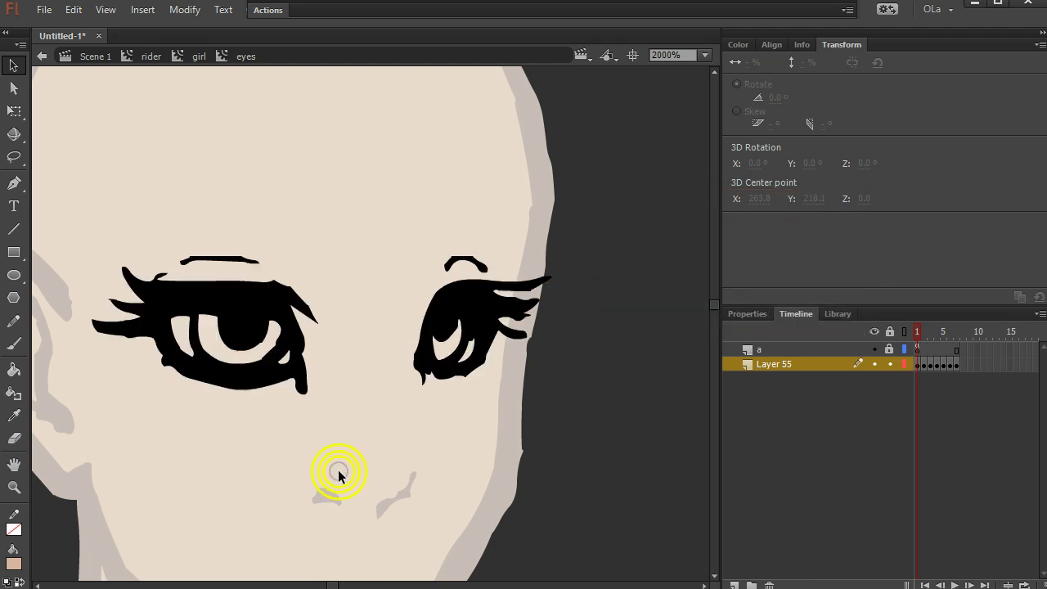
click(738, 44)
click(14, 370)
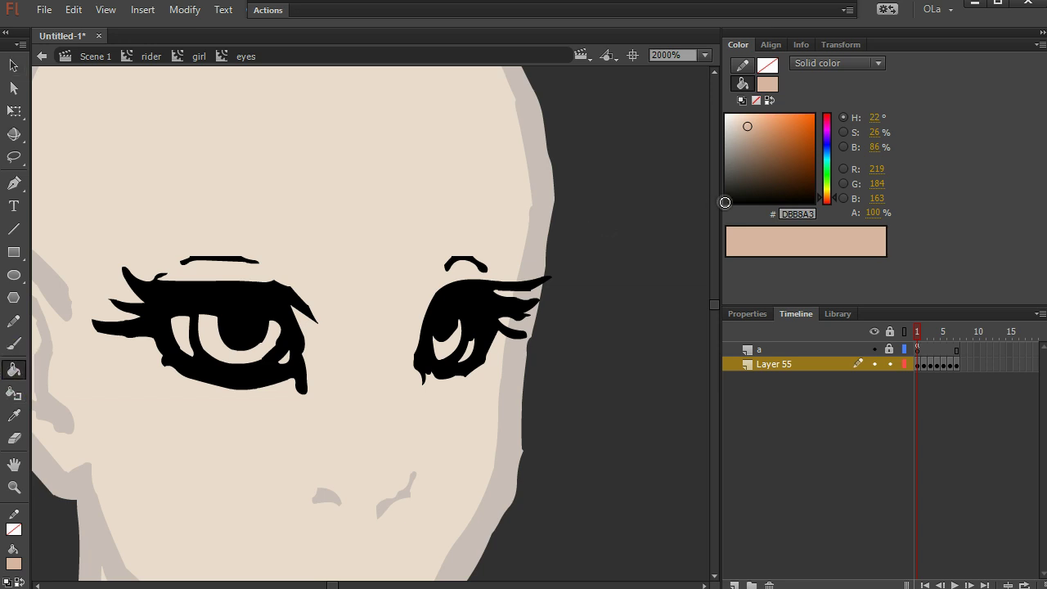
drag(740, 161, 725, 115)
click(474, 357)
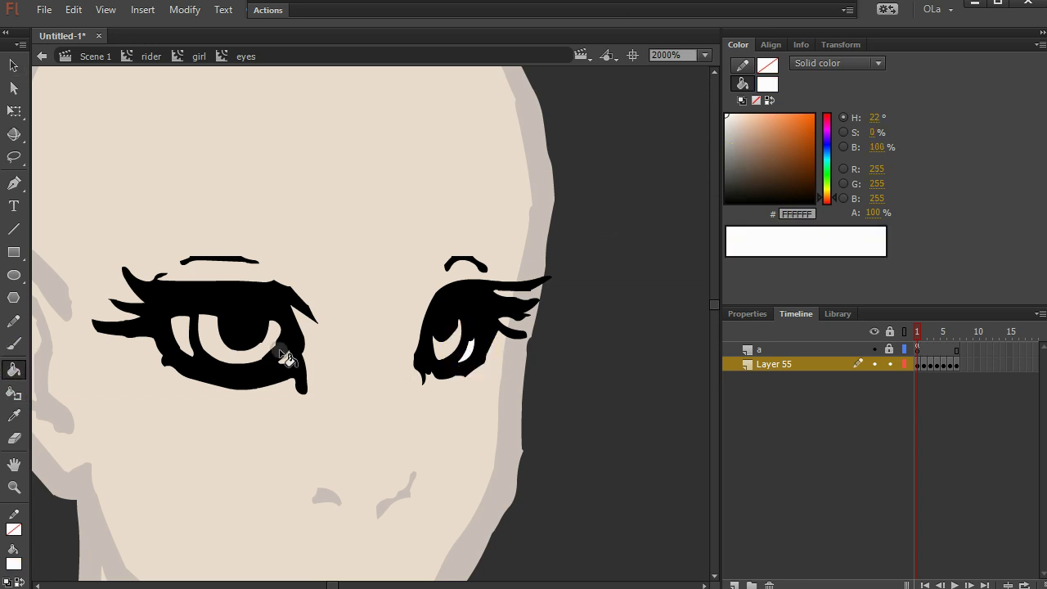
click(186, 336)
- Fill both irises with brown #854621
drag(760, 175, 792, 156)
click(448, 350)
click(243, 364)
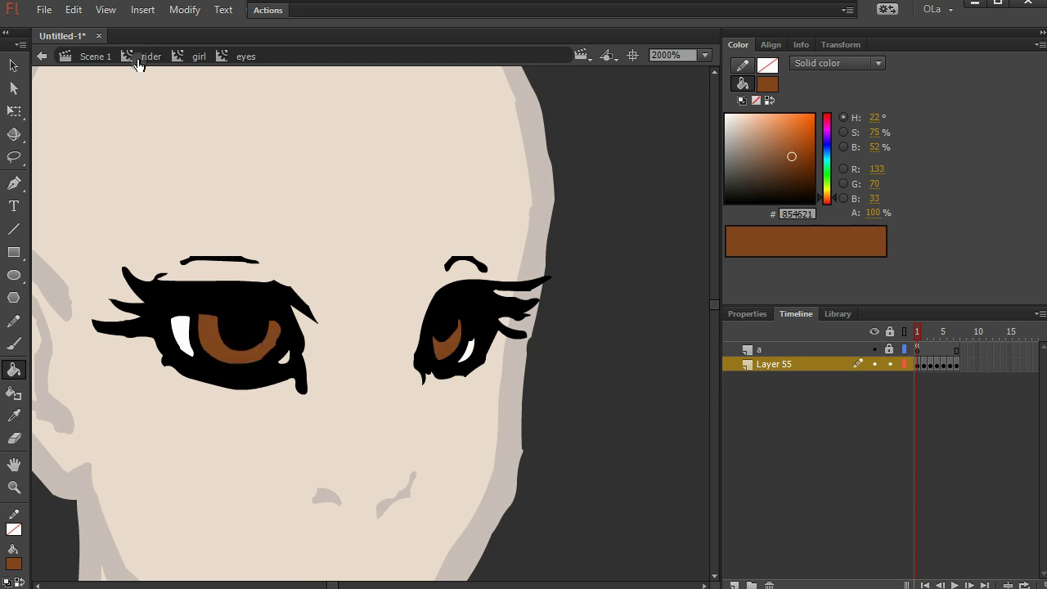
click(16, 65)
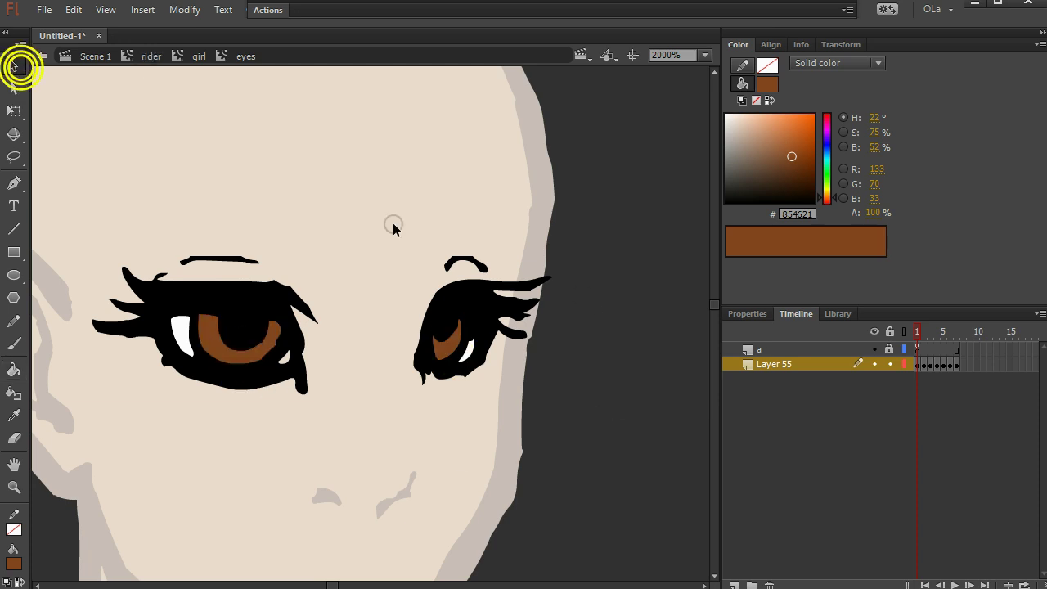
- Add Layer 10 below Layer 55 and compare the eyes across frames 1–7
click(734, 584)
drag(785, 364, 785, 391)
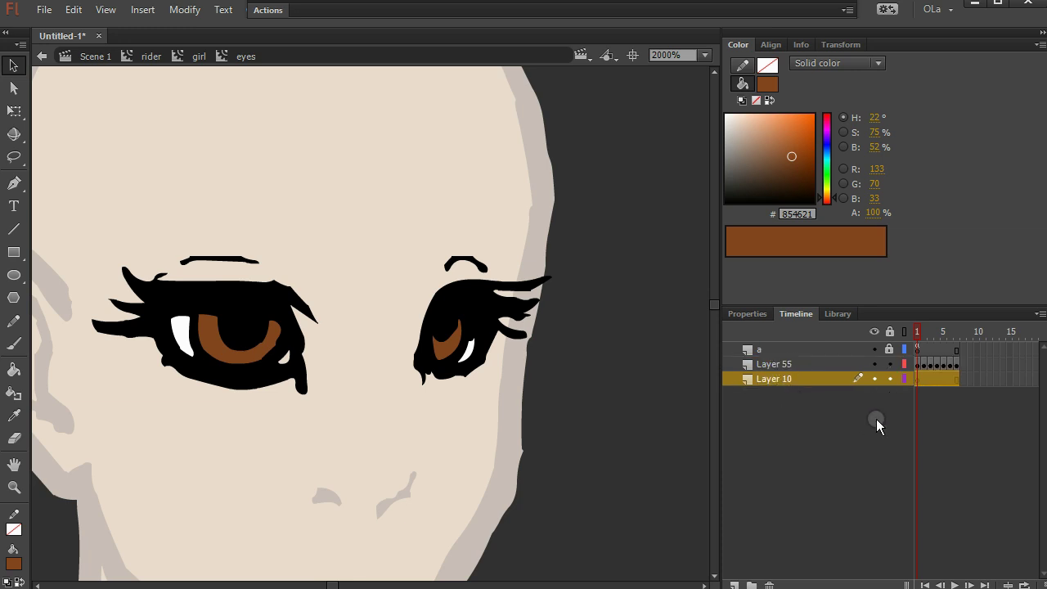
click(954, 379)
click(918, 378)
key(Return)
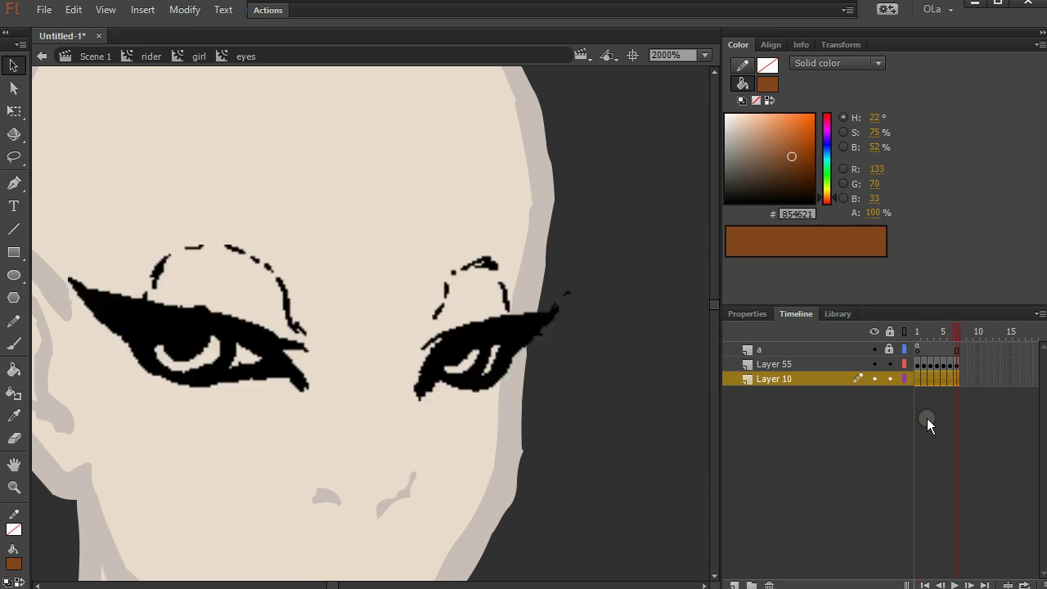
click(918, 379)
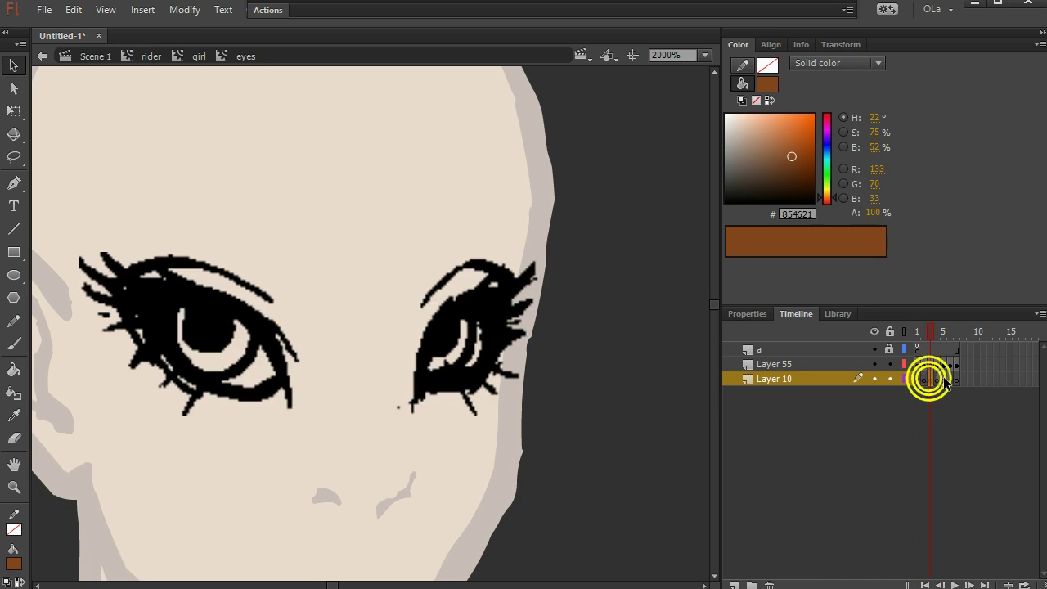
- Select both brown iris fills on the stage
click(918, 379)
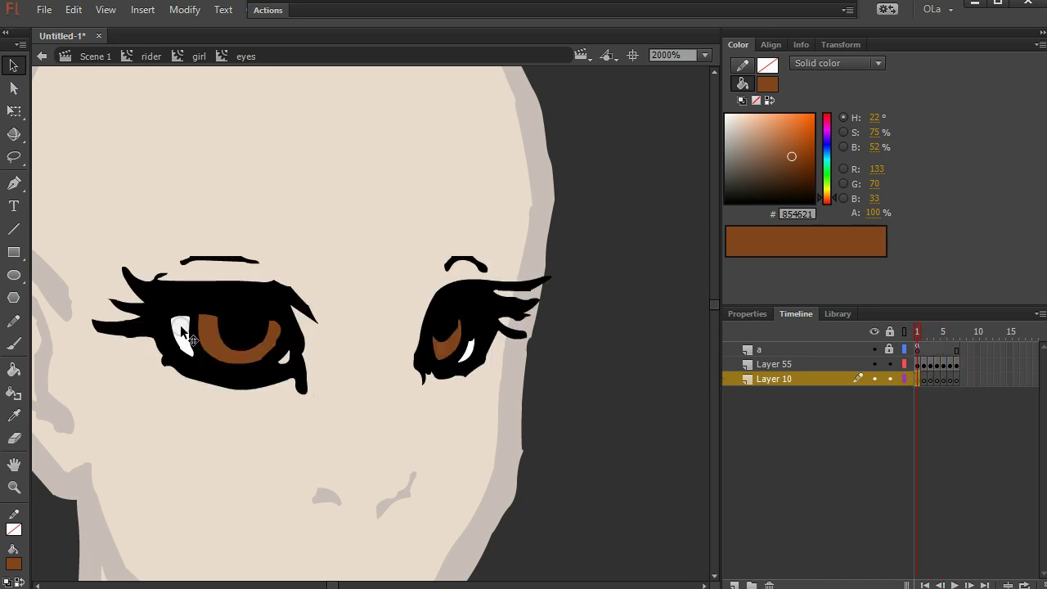
click(212, 333)
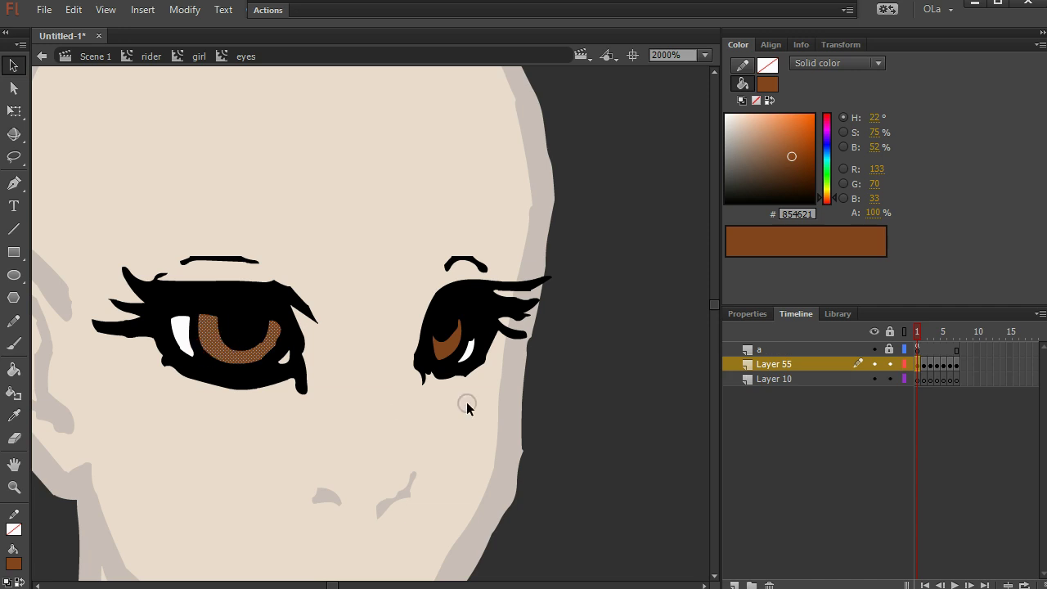
shift+click(449, 354)
- Copy the iris fills, hide Layer 55, and paste them in place on Layer 10
click(73, 9)
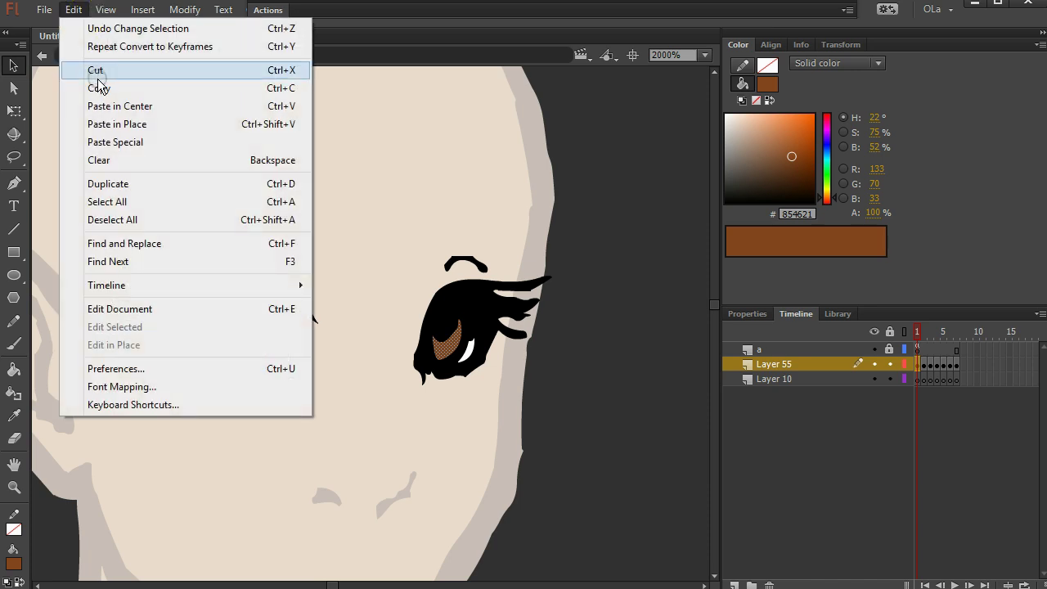
click(103, 90)
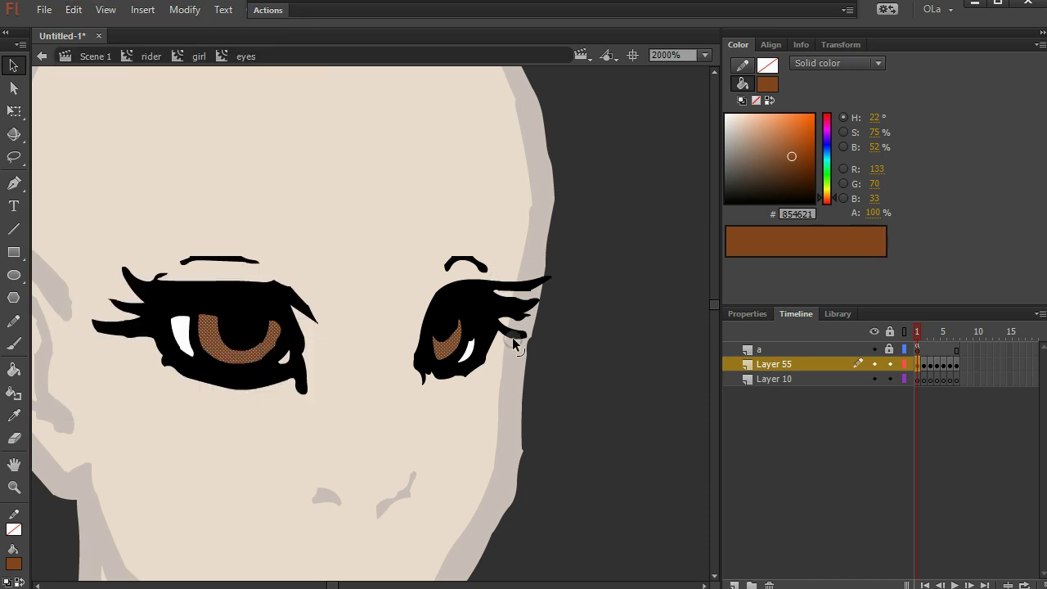
click(874, 364)
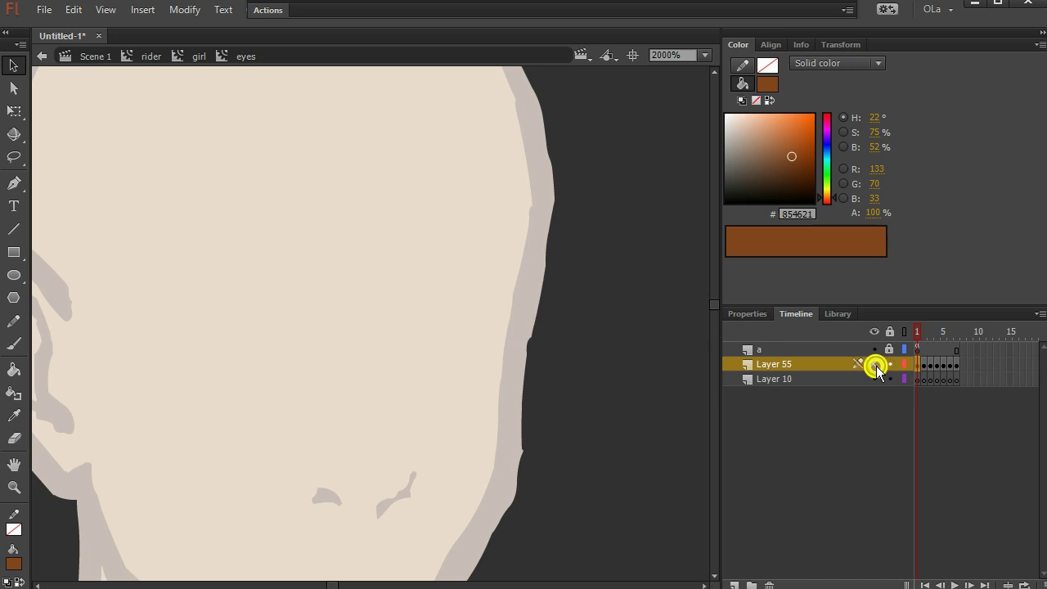
click(806, 378)
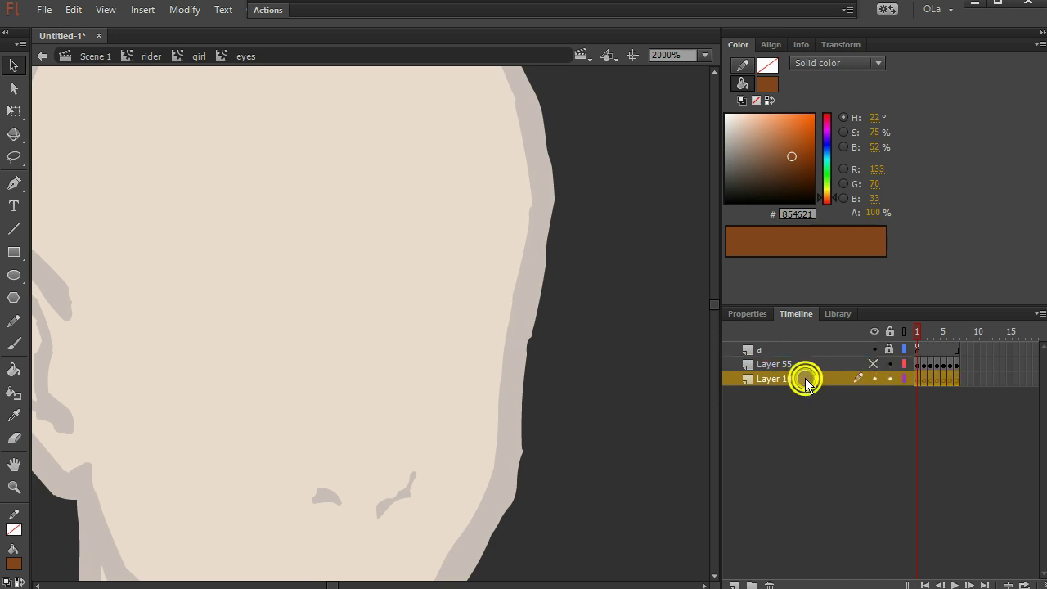
click(74, 10)
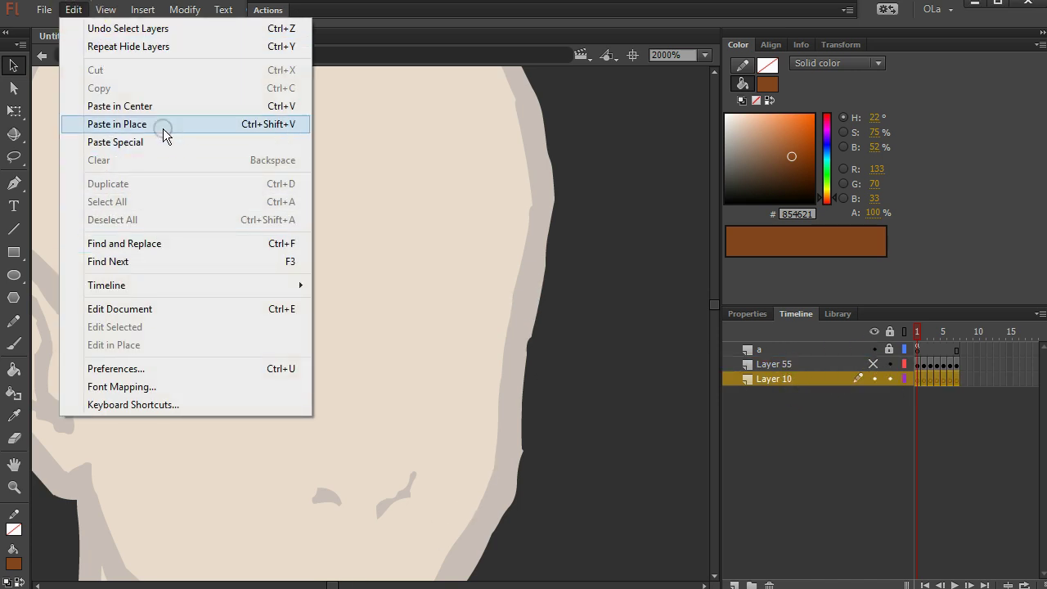
click(263, 124)
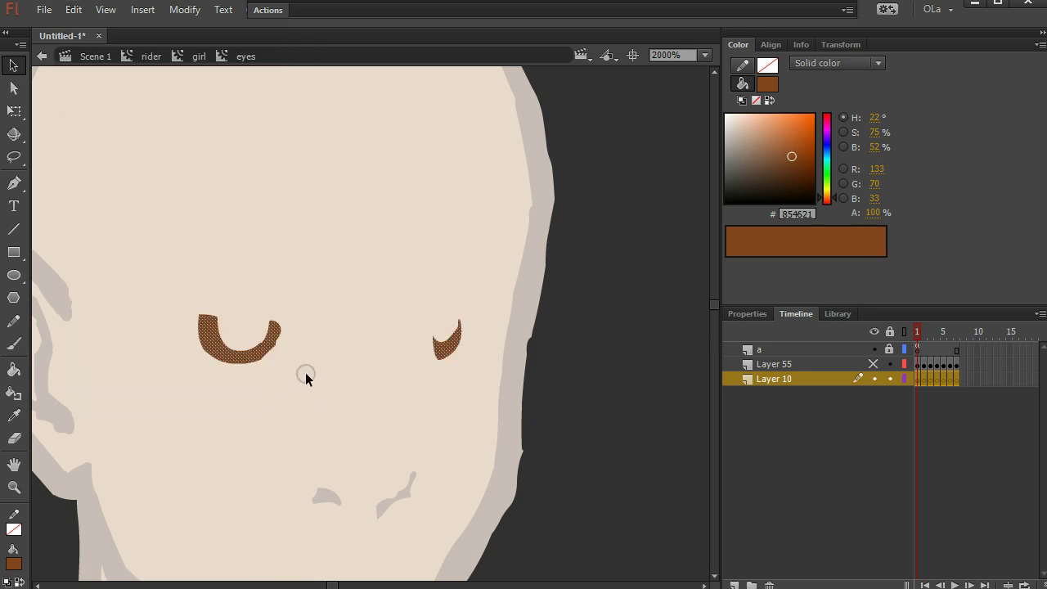
- Expand the pasted iris fills outward by 0.5 px
click(185, 10)
mouse_move(211, 148)
click(442, 262)
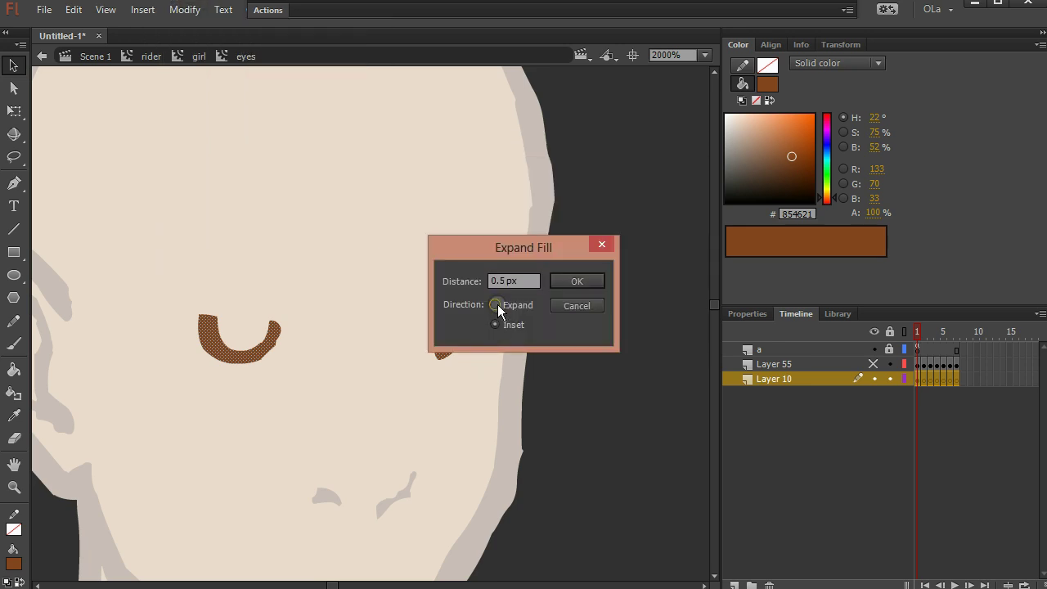
click(554, 283)
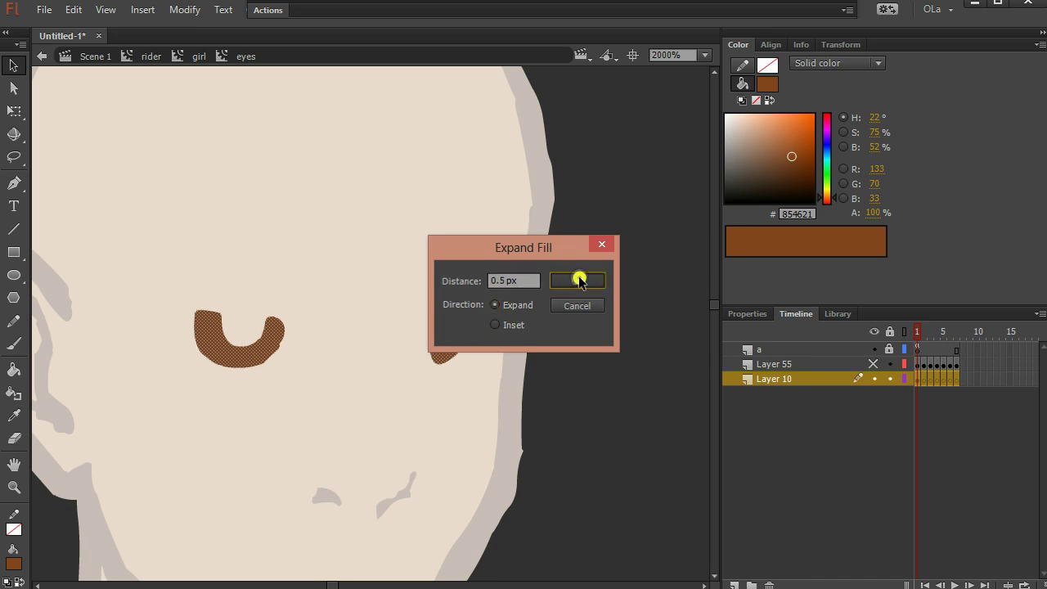
click(426, 383)
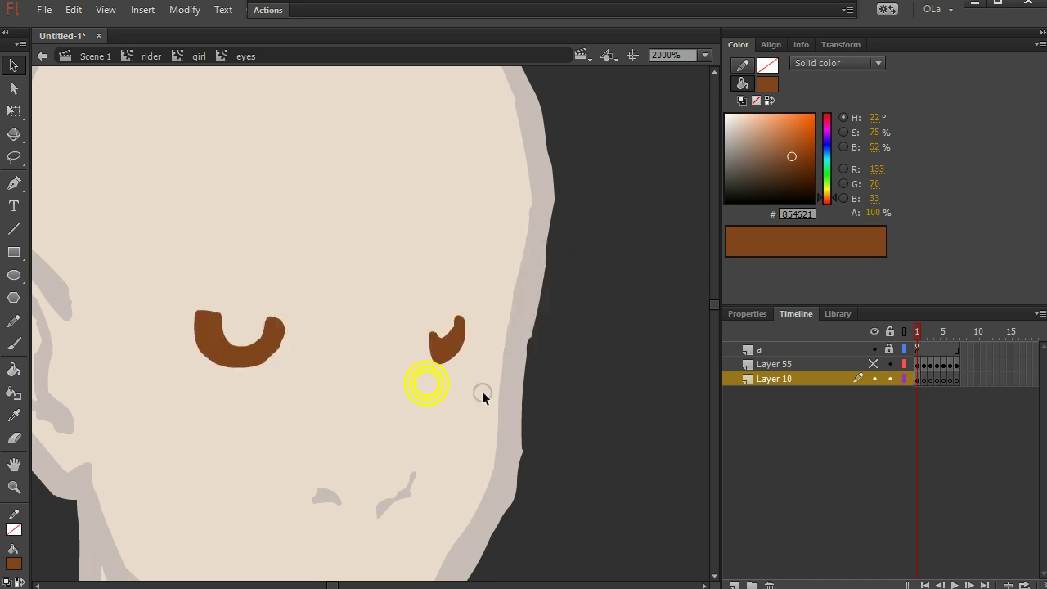
- Show Layer 55, lock Layer 10, and select the left iris fill on Layer 55
click(873, 364)
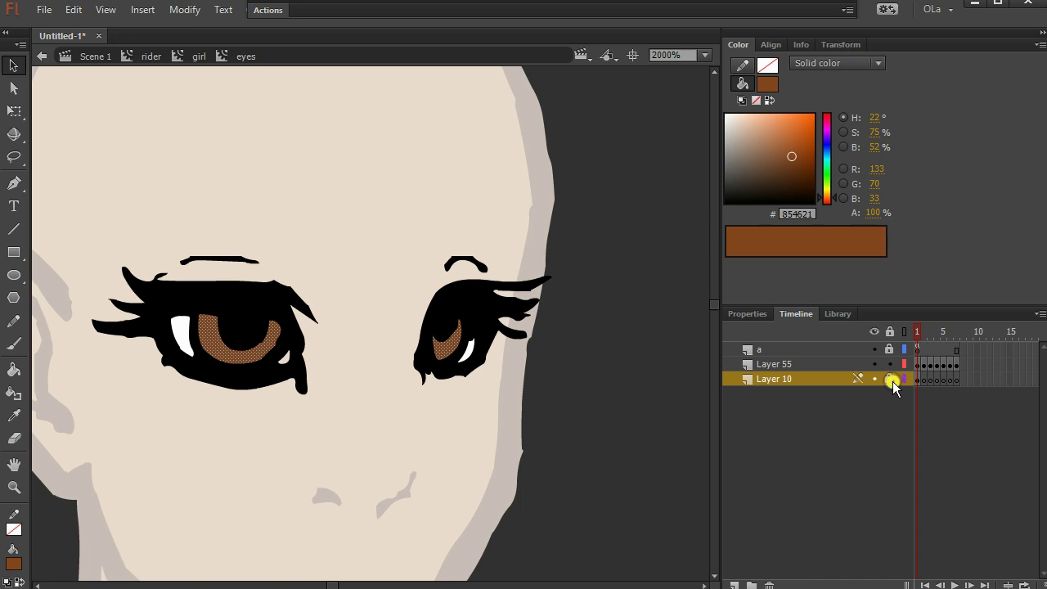
click(891, 380)
click(847, 365)
click(308, 474)
click(253, 366)
- Change the iris fill to a radial gradient with a gold left stop
click(768, 84)
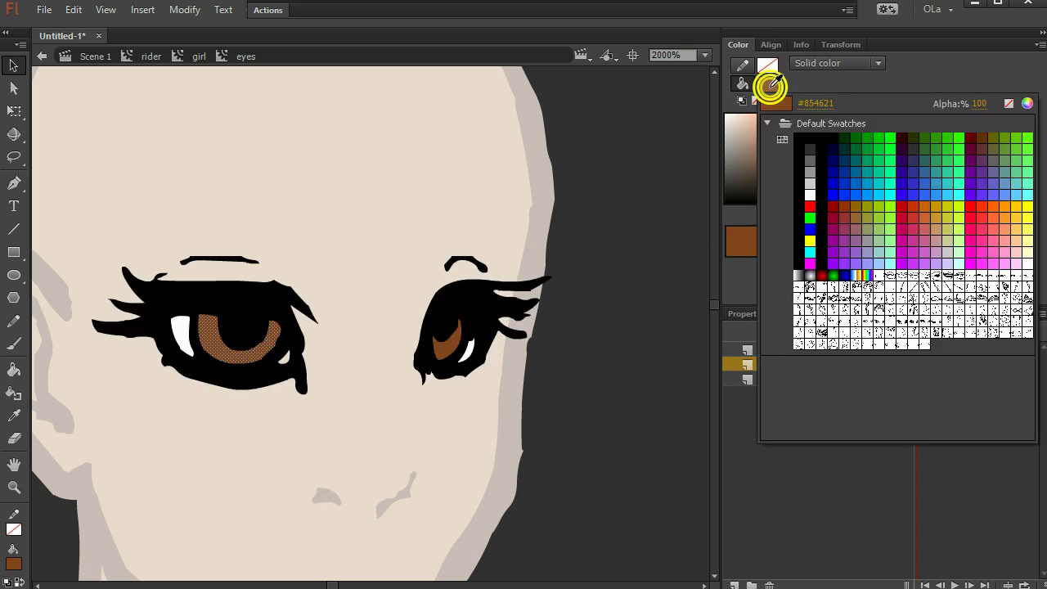
click(810, 275)
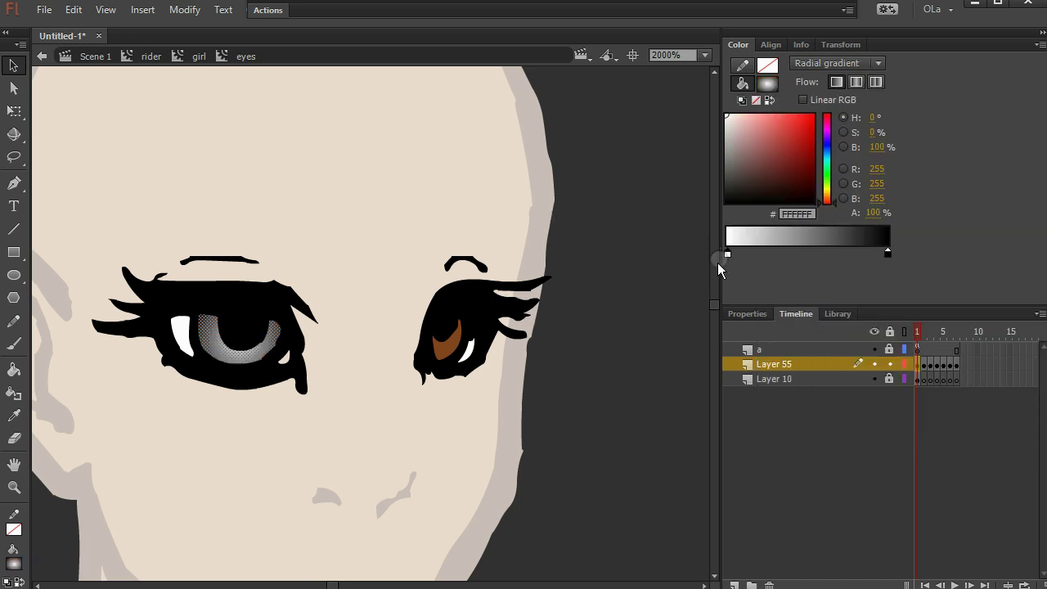
click(727, 254)
click(827, 191)
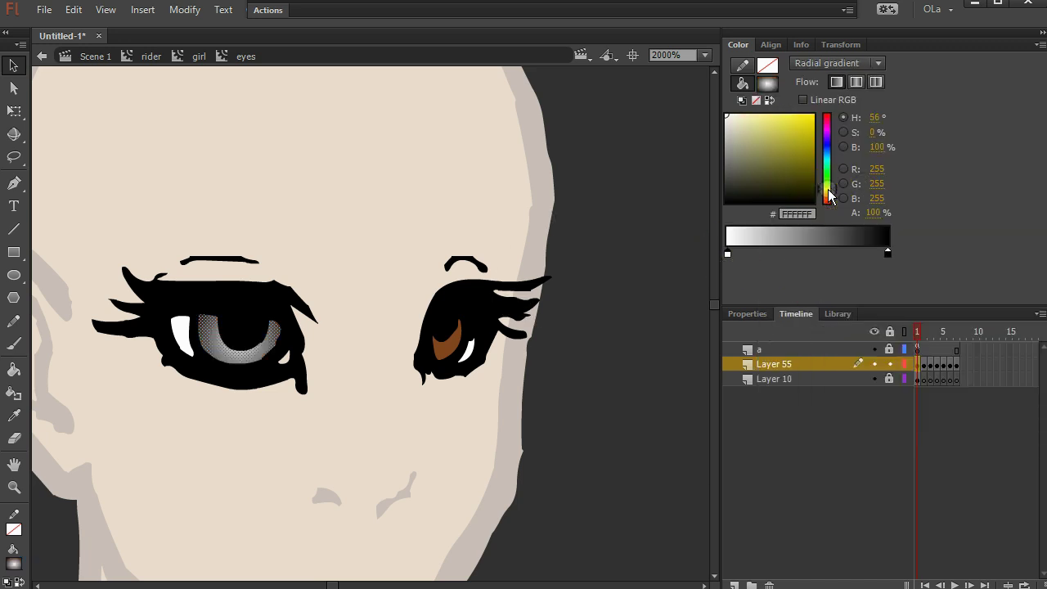
click(792, 116)
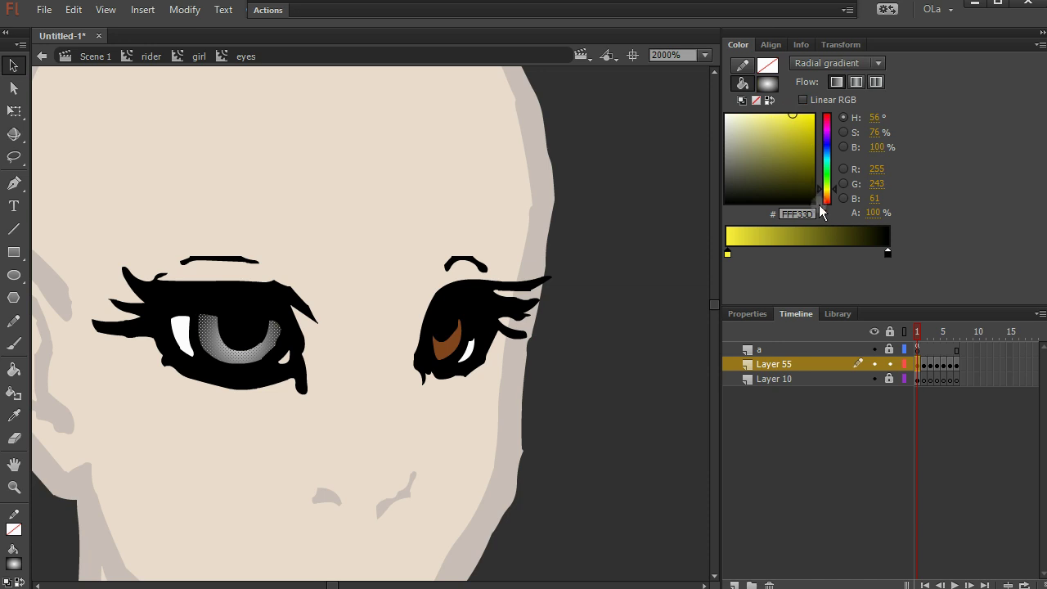
drag(827, 193, 826, 195)
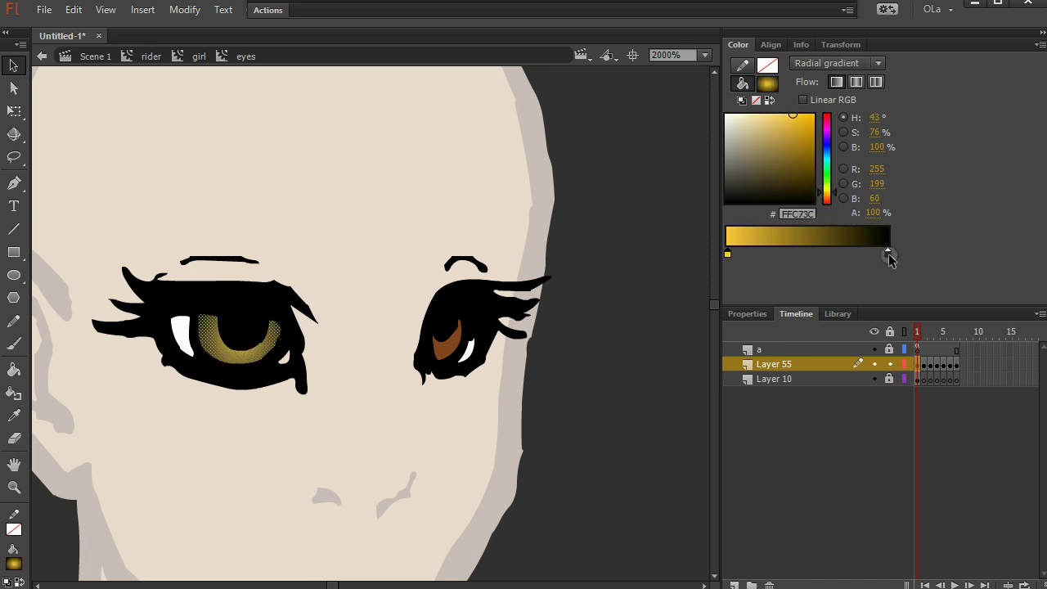
- Make the gradient's right stop transparent gold and the left stop 50% alpha
click(887, 254)
click(727, 252)
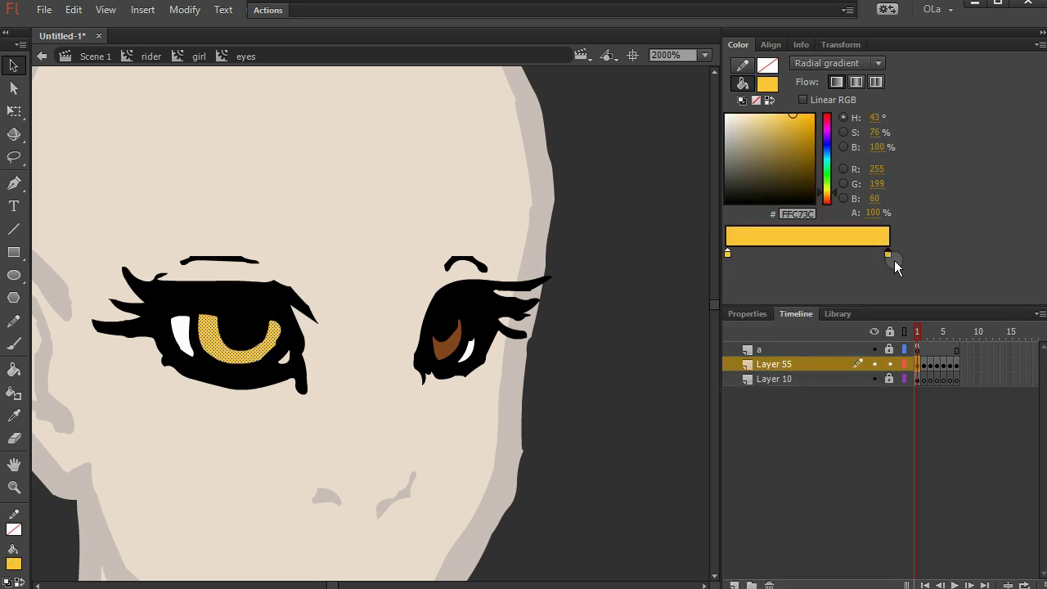
drag(877, 213, 715, 211)
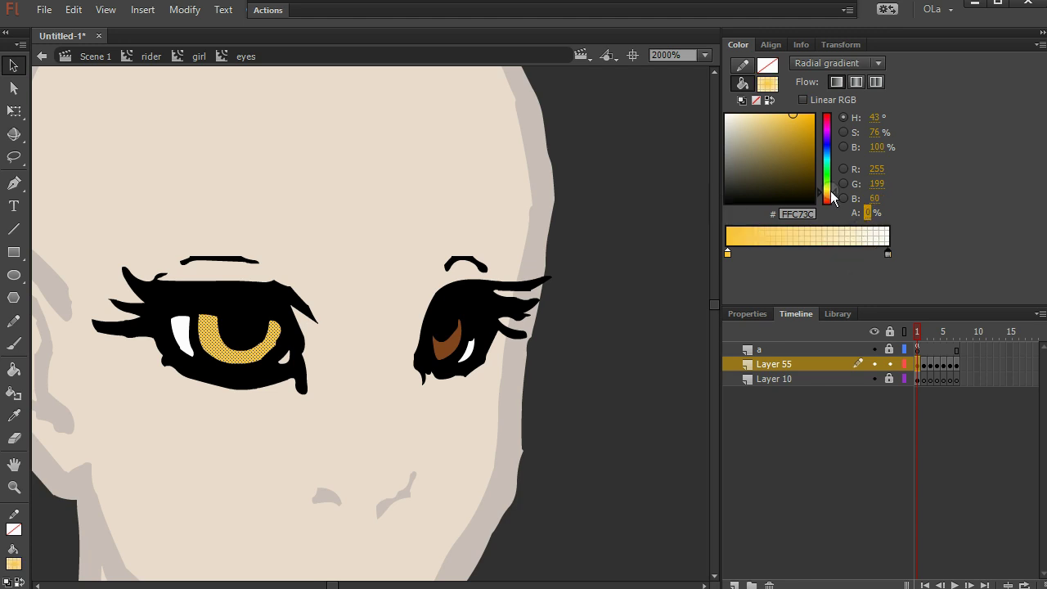
click(727, 253)
click(873, 212)
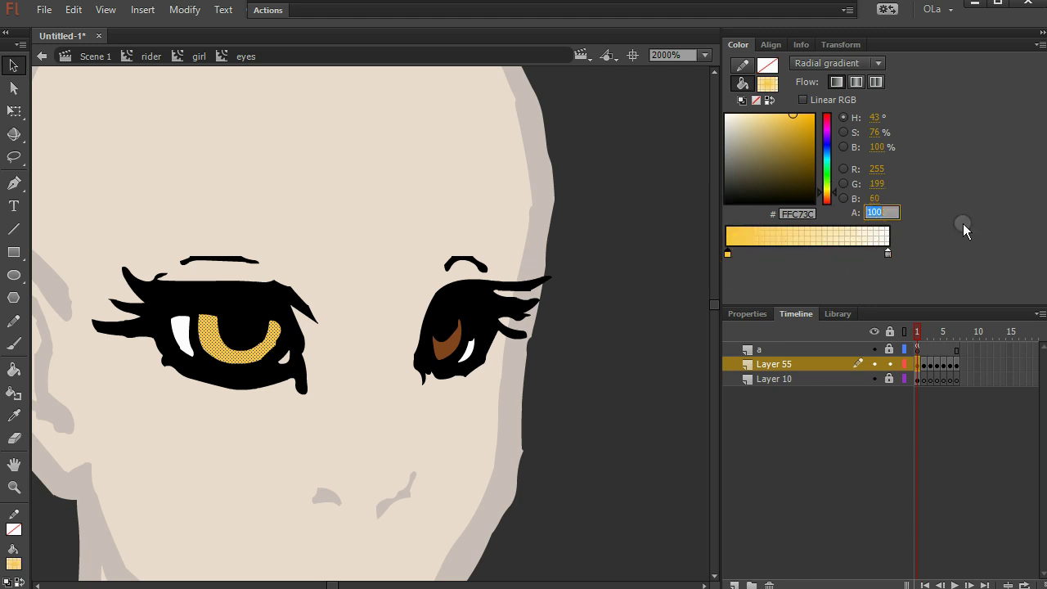
text(50)
key(Return)
- Shrink the left iris gradient with the Gradient Transform tool
click(327, 199)
click(14, 110)
drag(14, 110, 84, 131)
click(208, 350)
drag(291, 355, 242, 334)
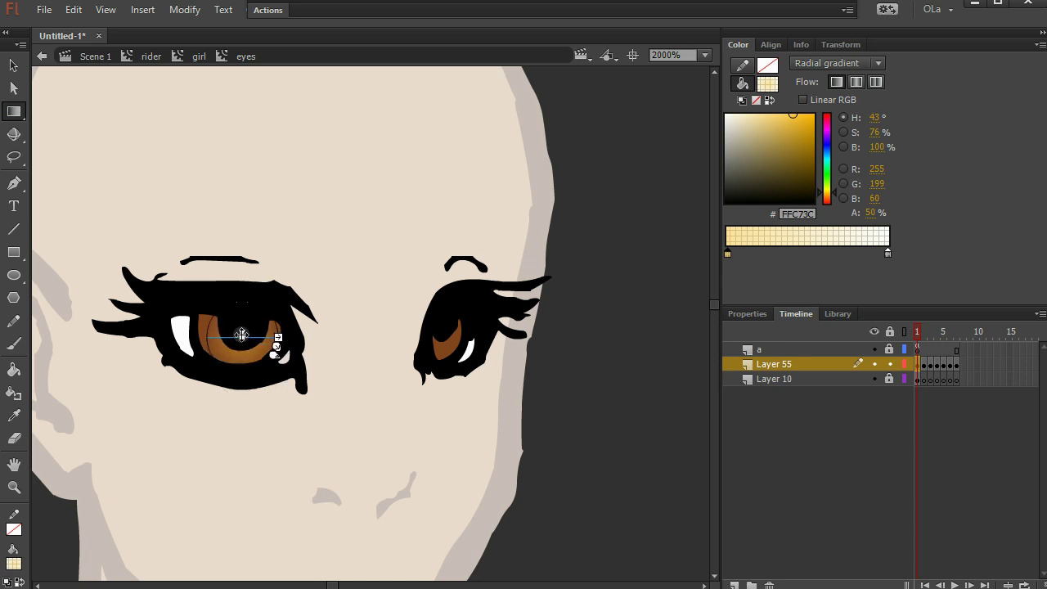
click(321, 240)
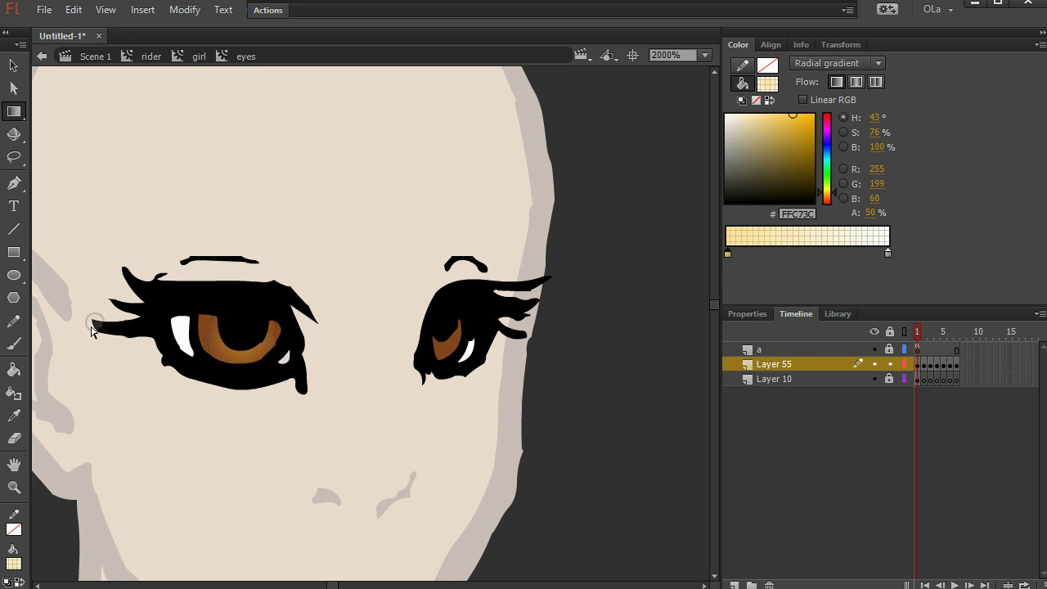
- Sample the left iris gradient and fill the right iris with Lock Fill on
click(15, 415)
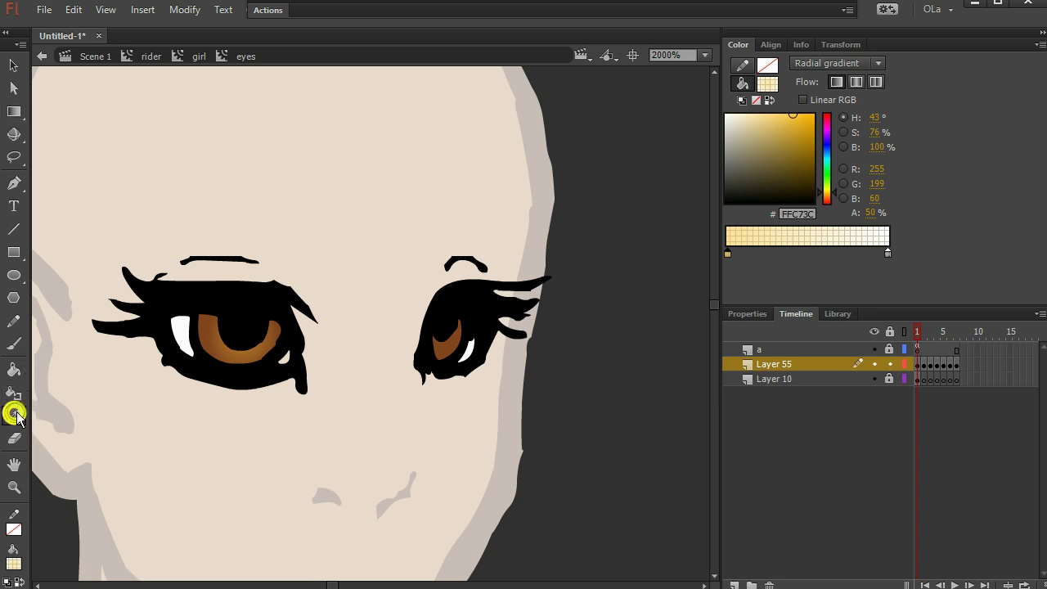
click(211, 340)
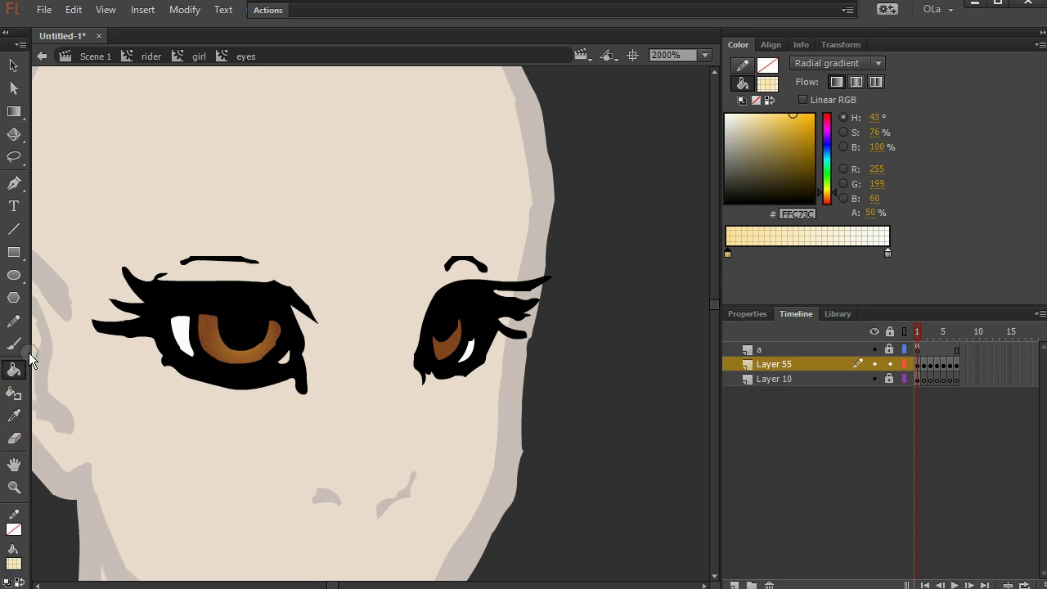
drag(29, 352, 62, 357)
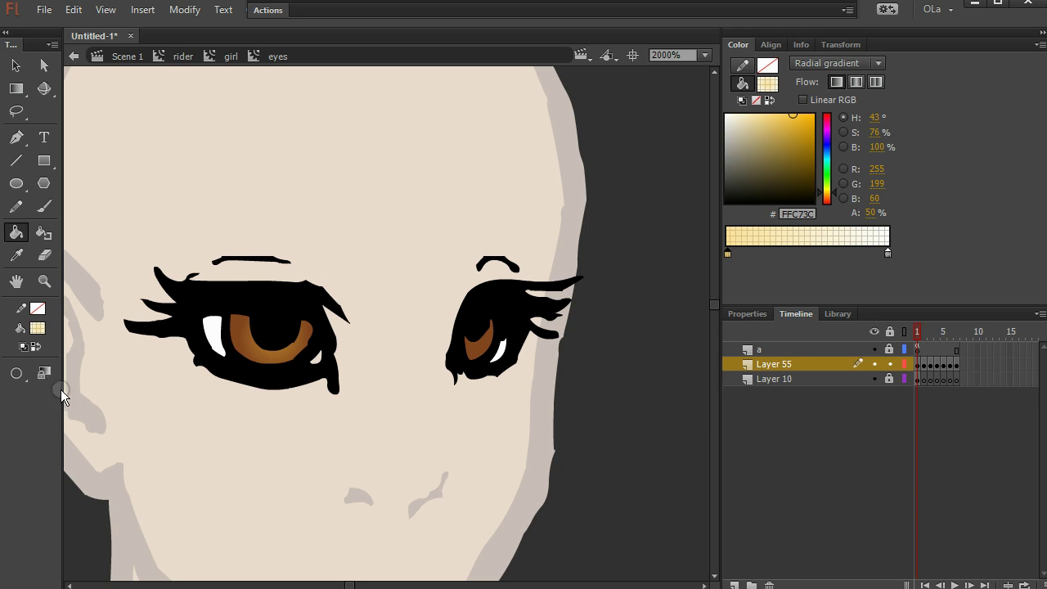
click(44, 373)
click(467, 346)
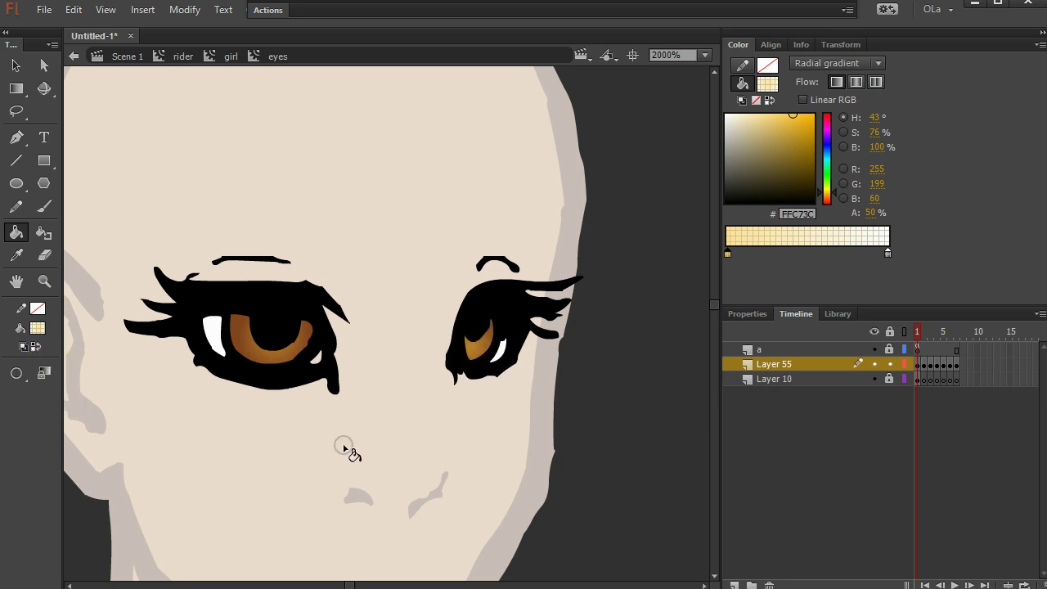
drag(62, 335, 31, 335)
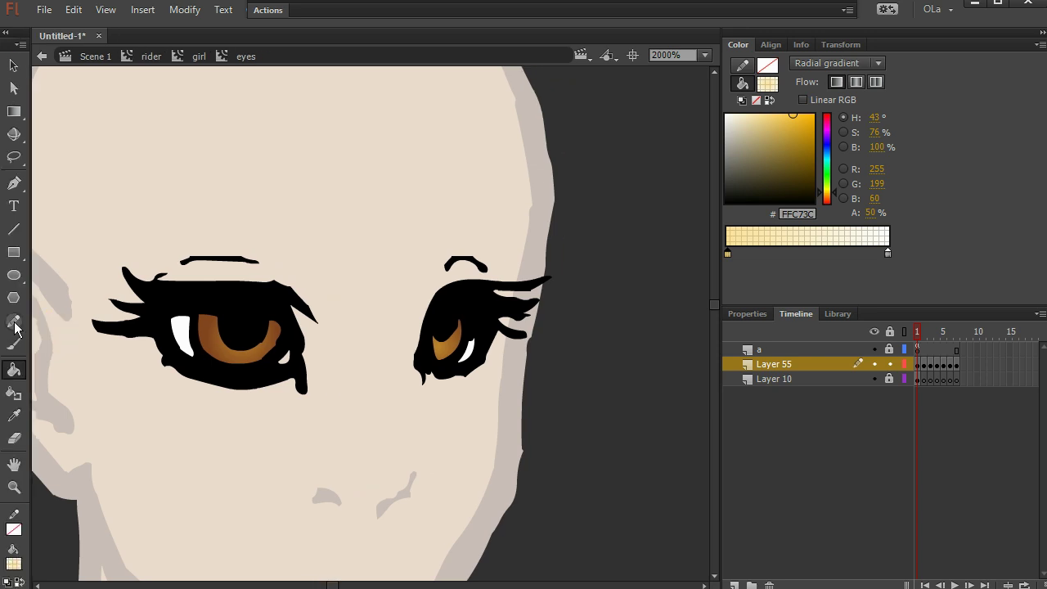
- Shrink and raise the right iris gradient with Gradient Transform
click(14, 112)
click(438, 348)
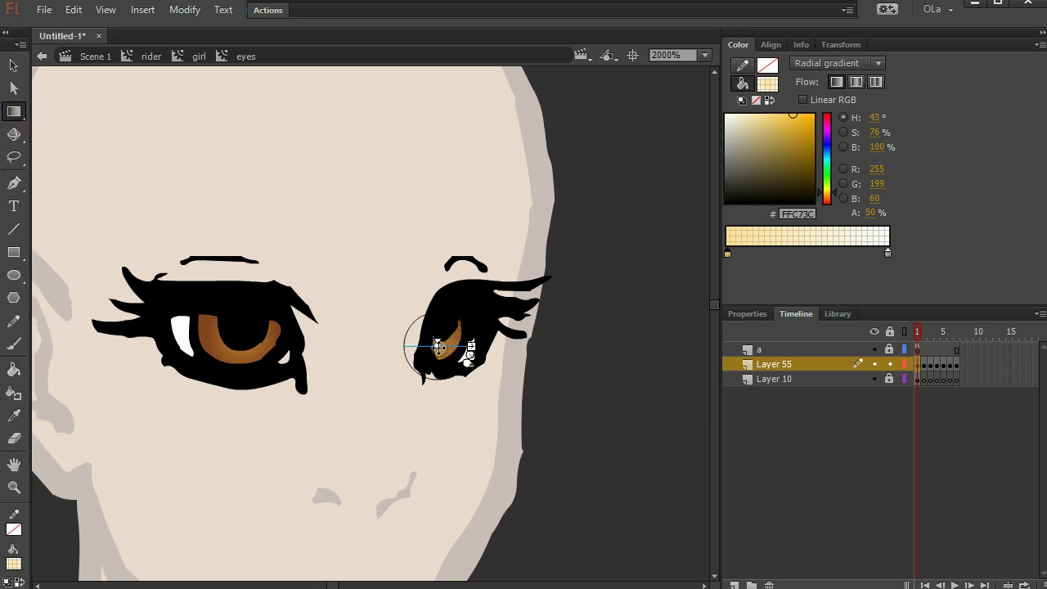
drag(471, 344, 463, 340)
click(14, 65)
- Hide Layer 10's brown irises and check the left iris fill
click(875, 379)
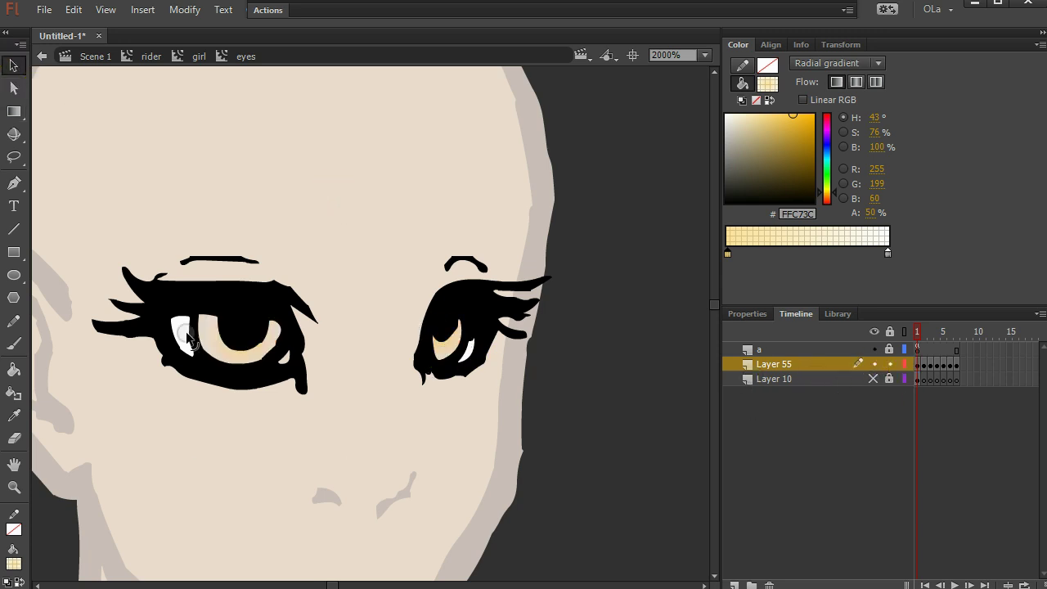
click(221, 352)
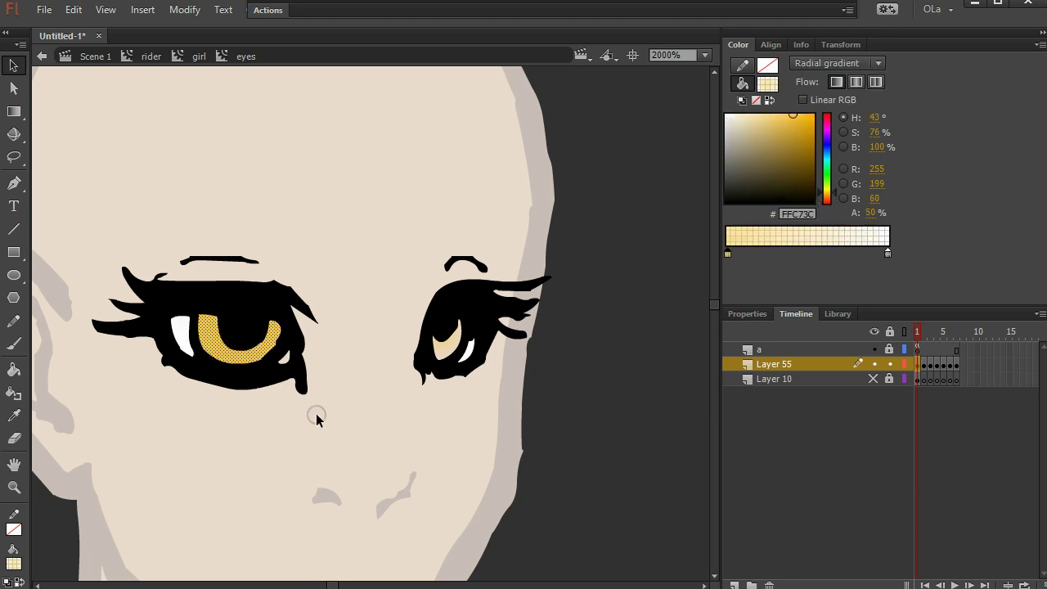
click(352, 421)
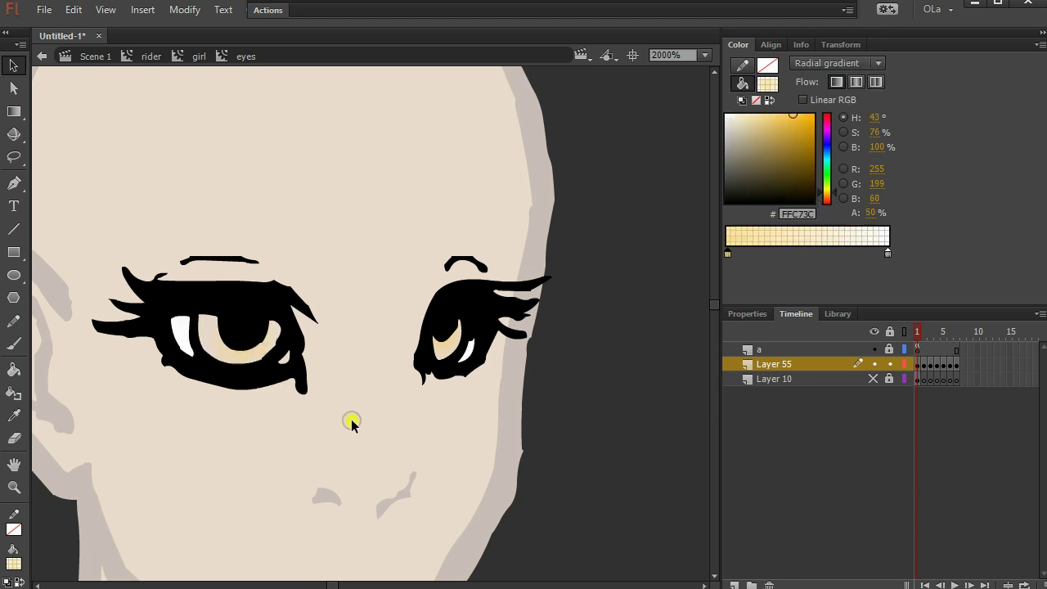
- Lock Layer 55, then show, unlock and select Layer 10's irises
click(234, 375)
click(319, 203)
click(890, 364)
click(872, 379)
click(890, 379)
click(835, 379)
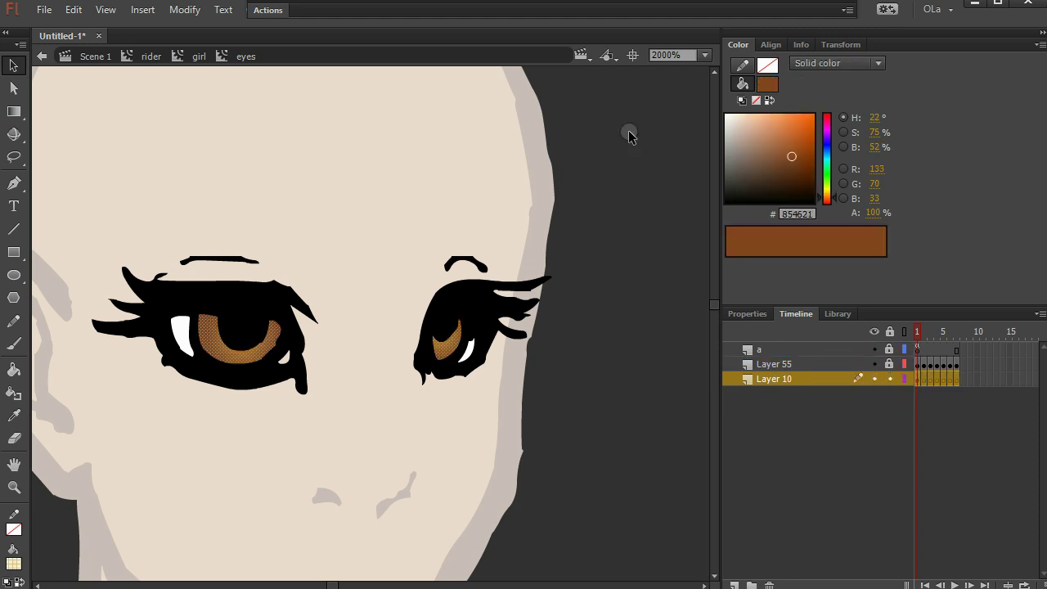
- Recolour Layer 10's irises from green to magenta #B42E8D and lock the layer
click(828, 180)
click(791, 140)
click(432, 168)
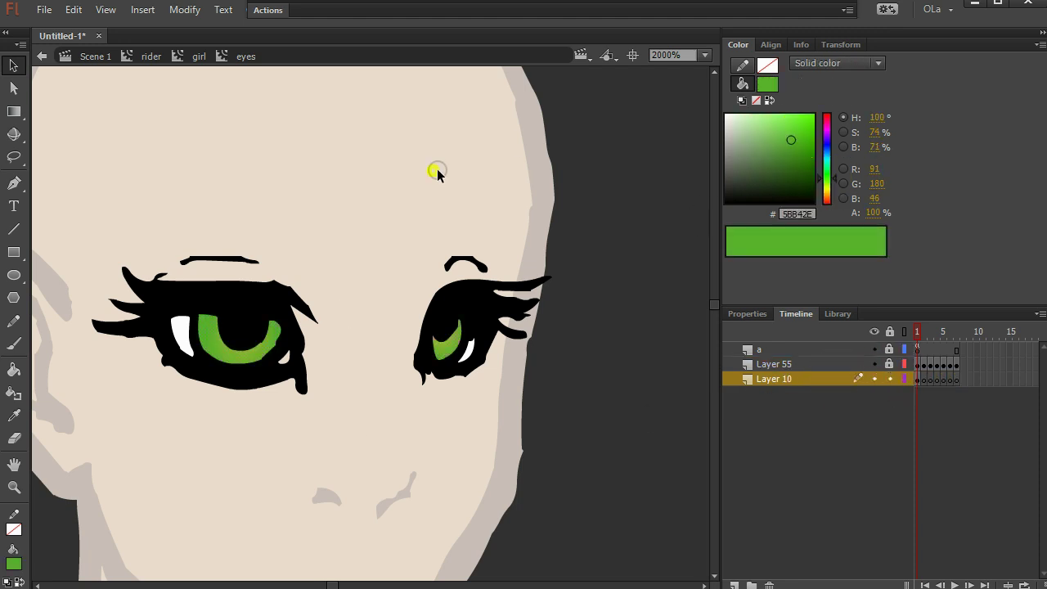
drag(587, 171, 103, 554)
click(826, 126)
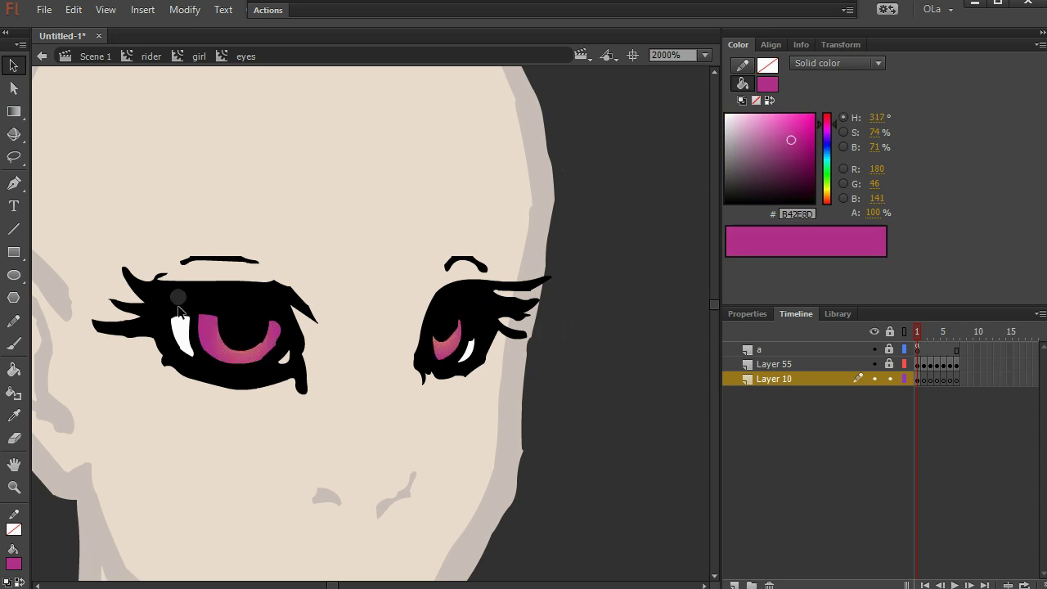
click(890, 378)
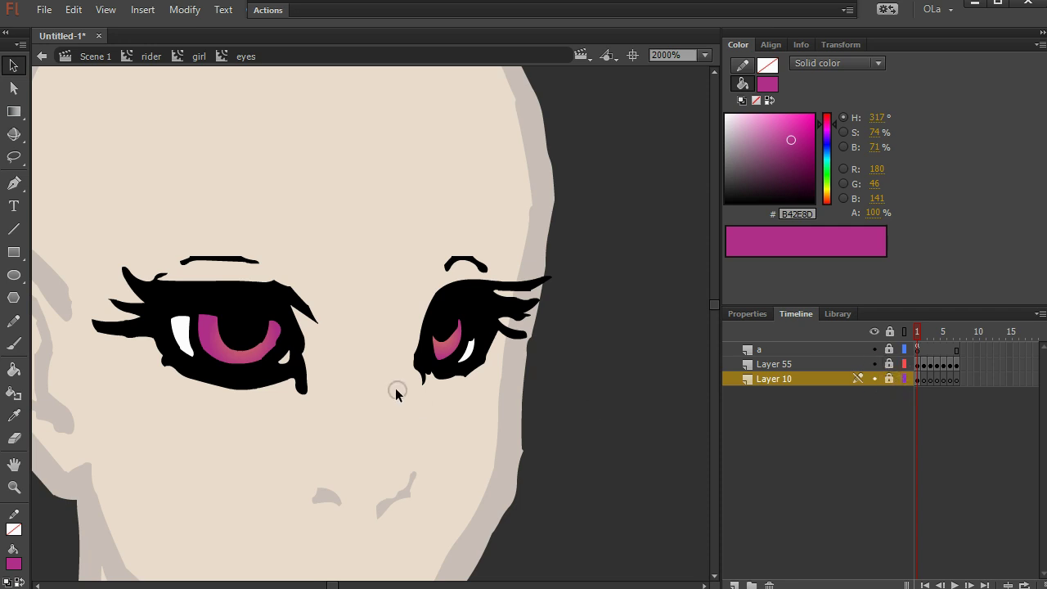
- Switch Layer 55 to outline view and inspect the eyes
click(905, 364)
click(456, 328)
click(236, 345)
click(406, 301)
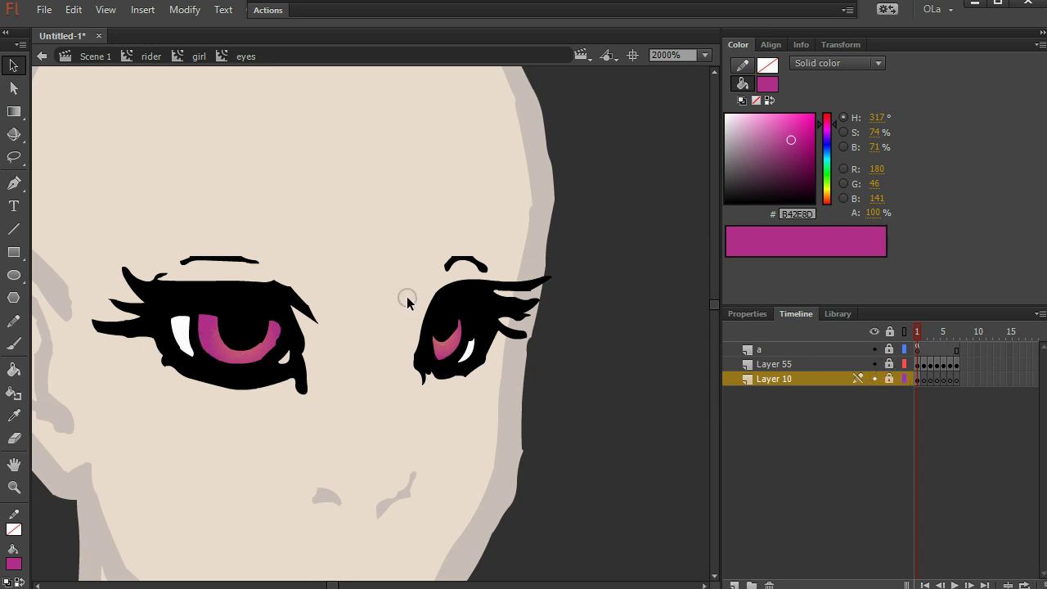
click(903, 365)
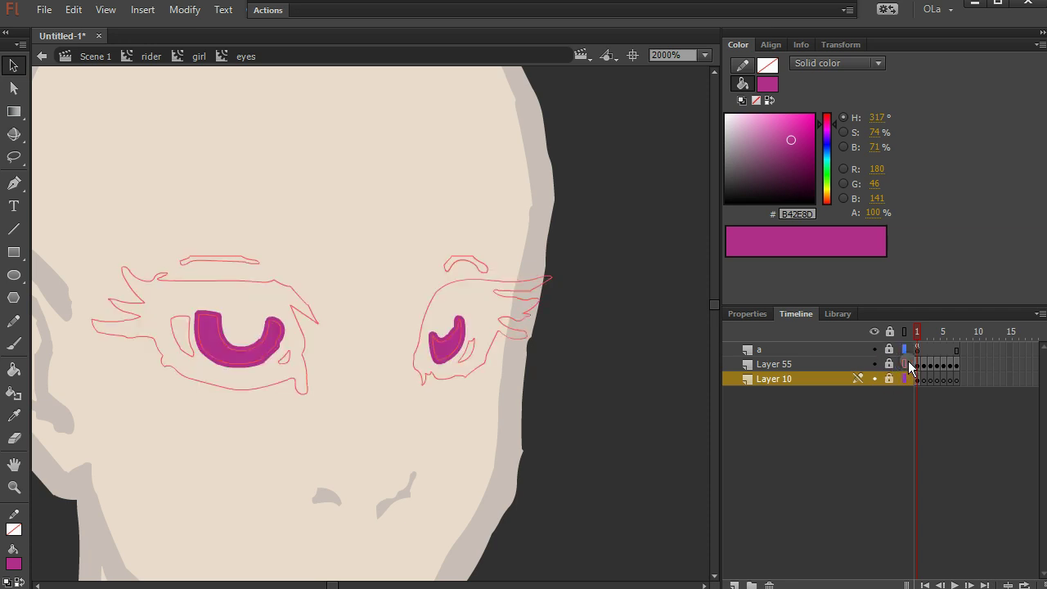
click(439, 340)
- Turn off Layer 55's outline view and zoom to 100% to see the whole figure
click(904, 365)
click(508, 204)
key(ctrl+1)
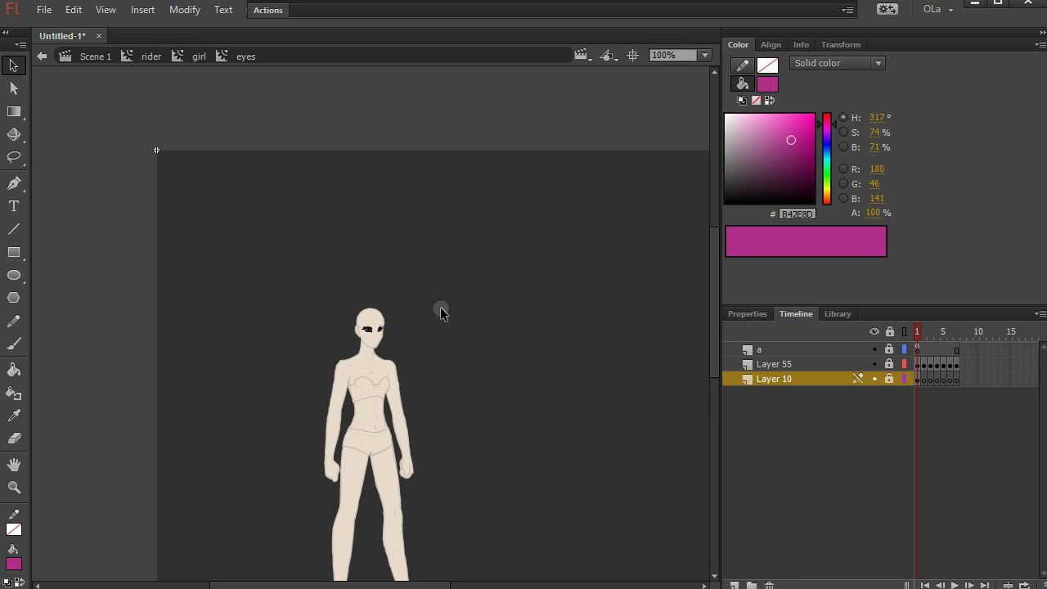
drag(715, 286, 714, 301)
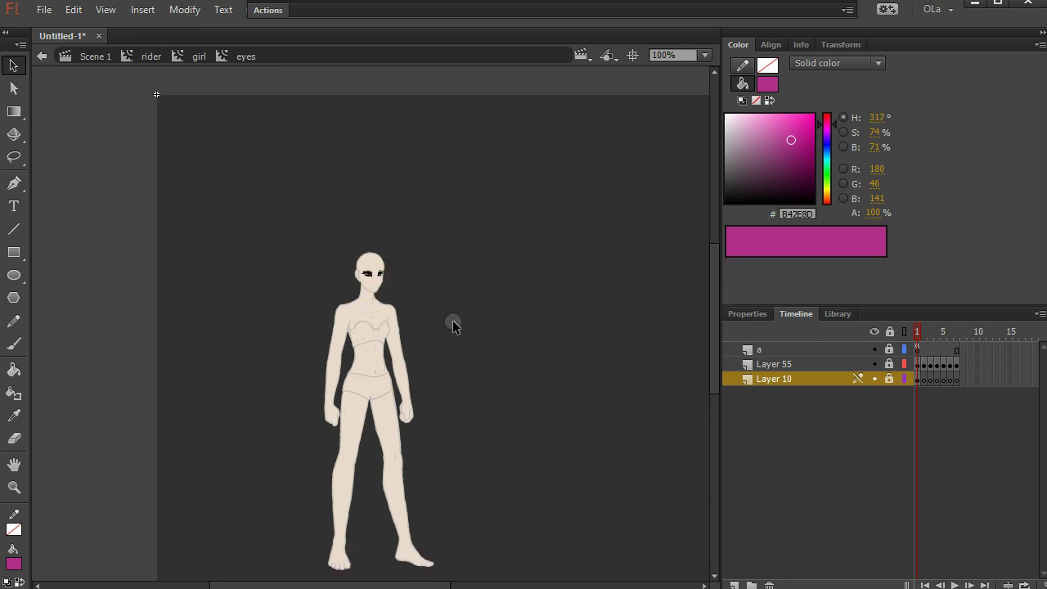
drag(384, 584, 424, 583)
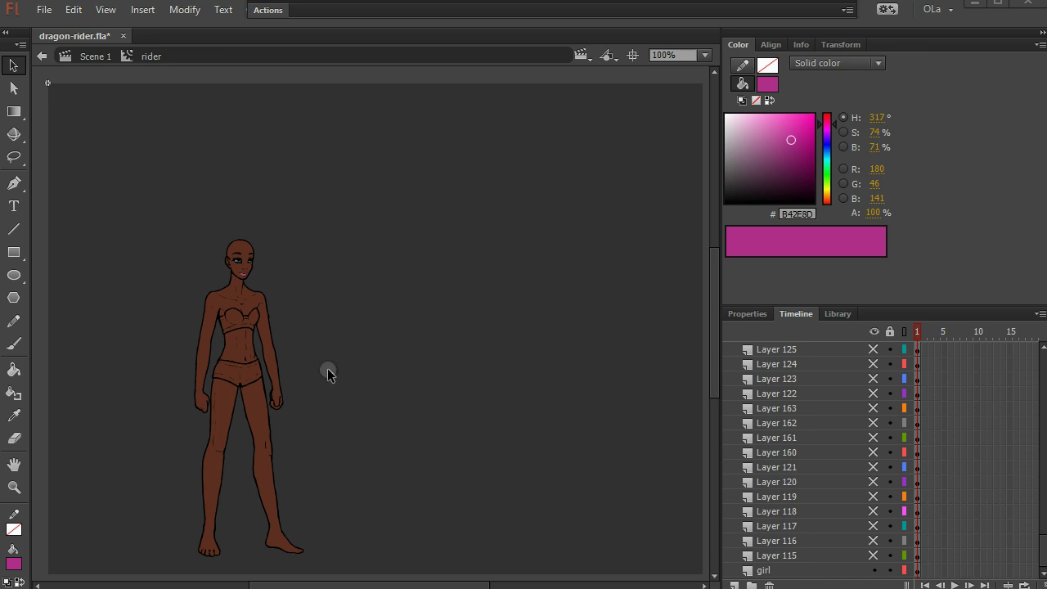
- Enter the girl symbol, check the body layer, and hide the lips layer
double_click(236, 311)
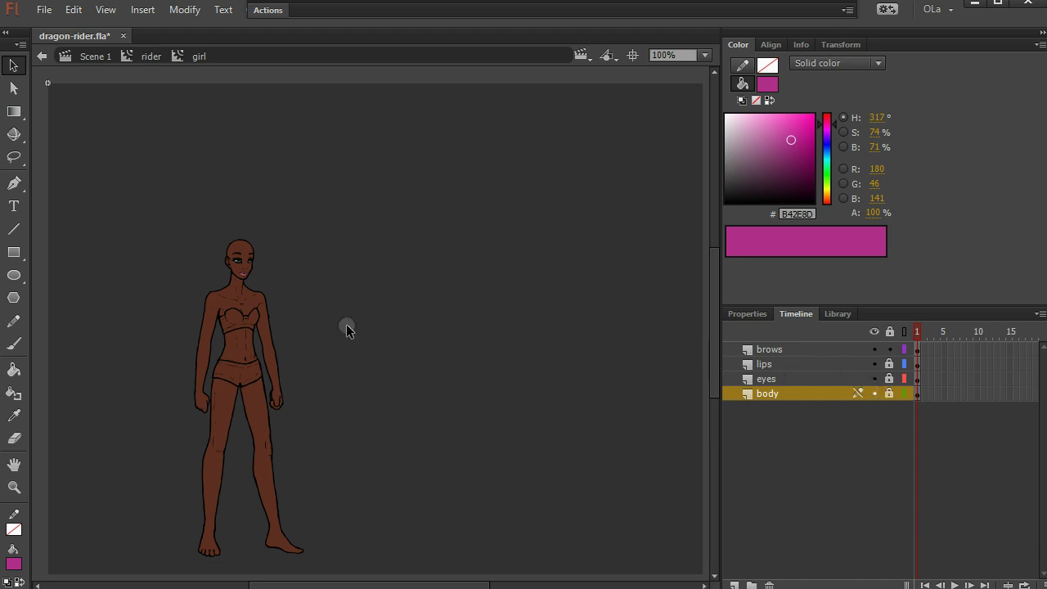
click(873, 393)
click(875, 394)
click(875, 364)
- Zoom in on the girl's face and open the brows symbol
click(14, 486)
click(262, 289)
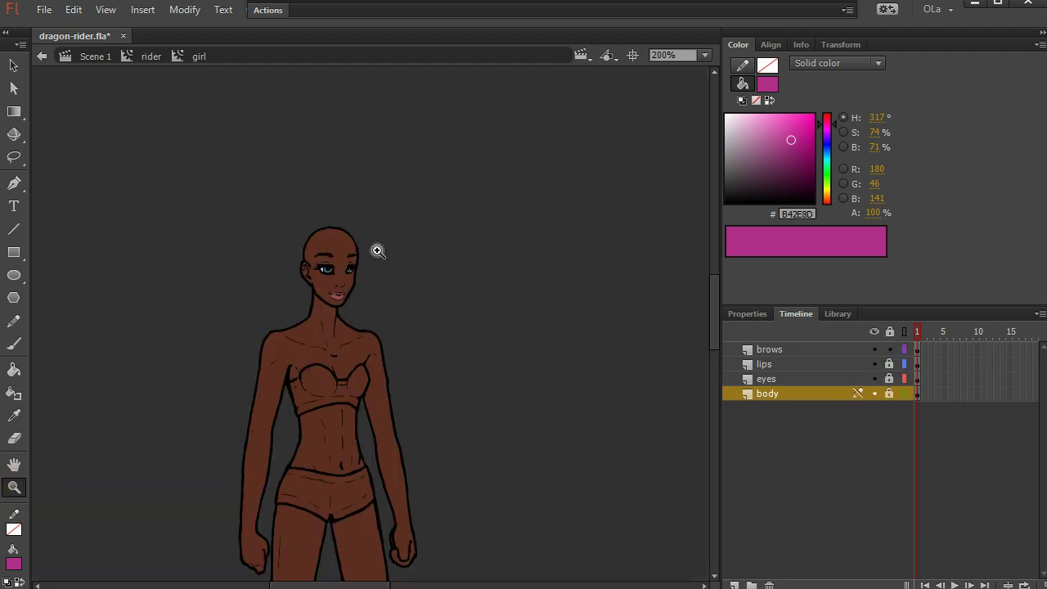
click(369, 248)
click(292, 396)
click(14, 66)
click(326, 235)
double_click(326, 235)
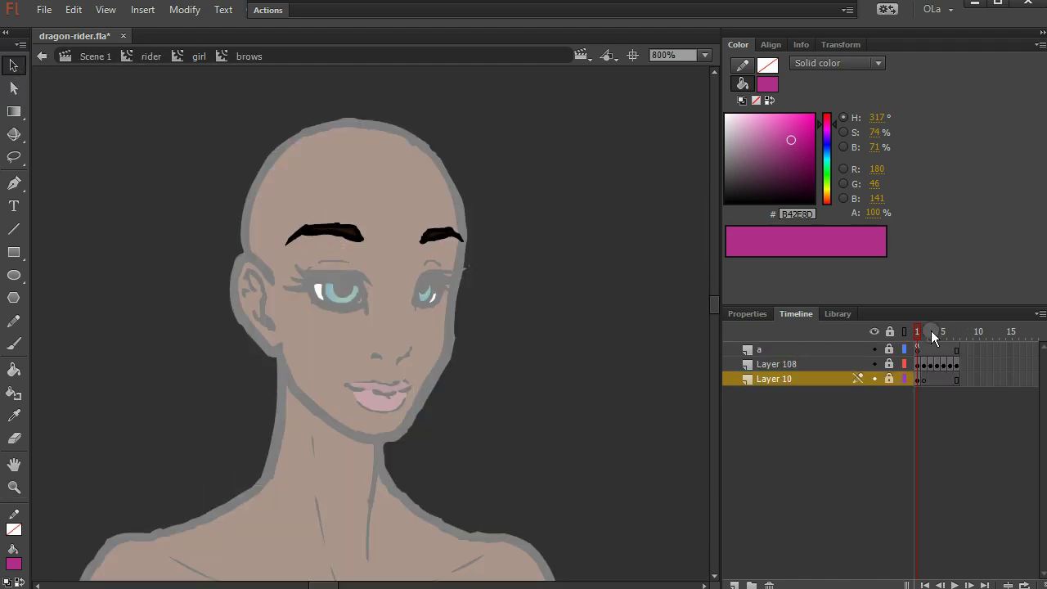
- Inspect the Layer 108 brows on frames 4 and 1
click(848, 364)
click(935, 330)
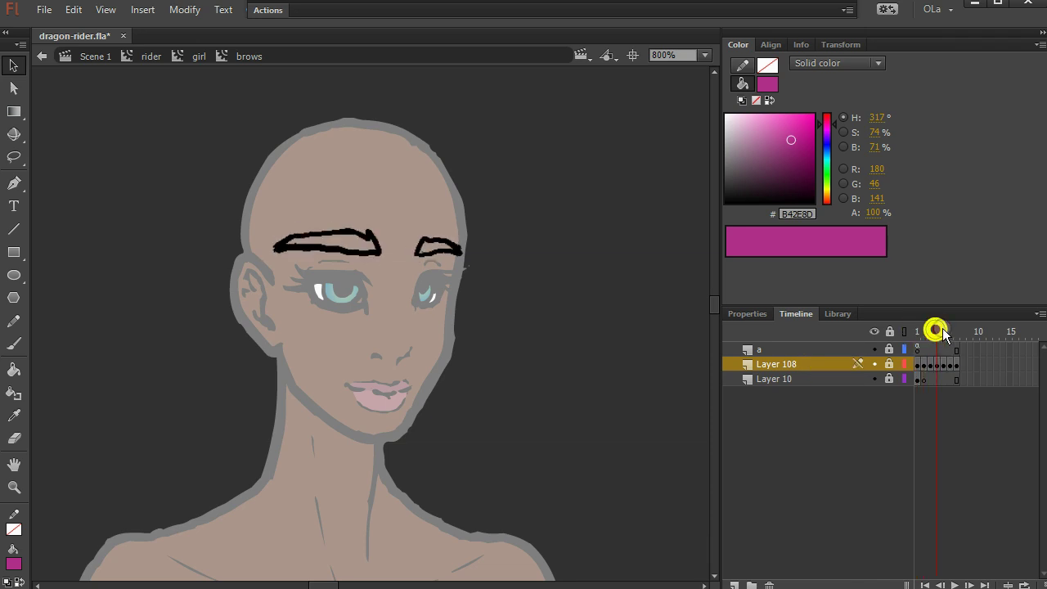
click(917, 331)
click(918, 366)
click(629, 306)
- Unlock Layer 10, inspect its brow fill, and toggle Layer 108's outline view
click(890, 378)
click(813, 380)
click(521, 369)
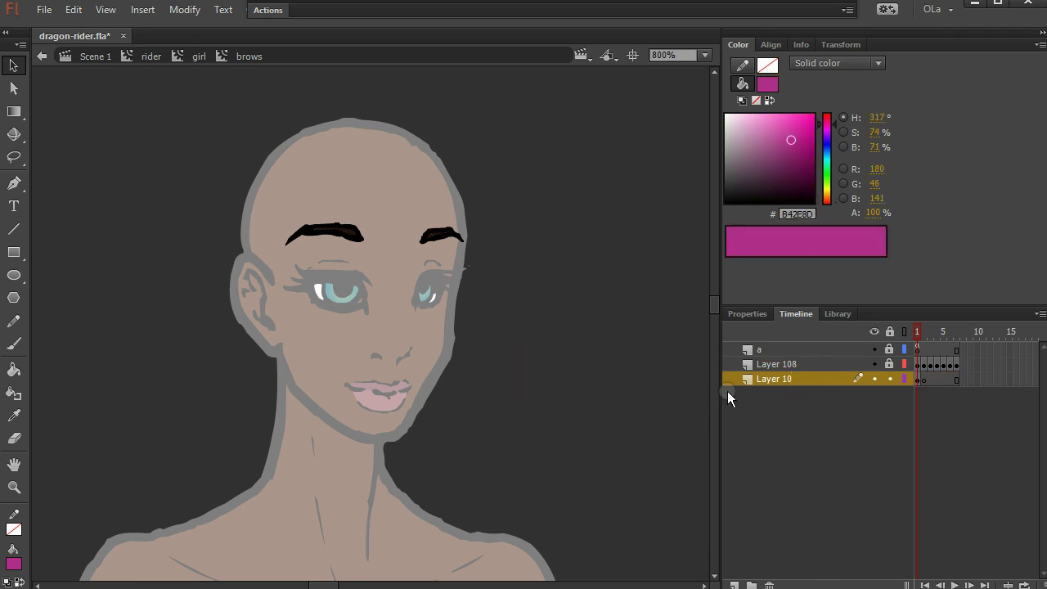
click(903, 365)
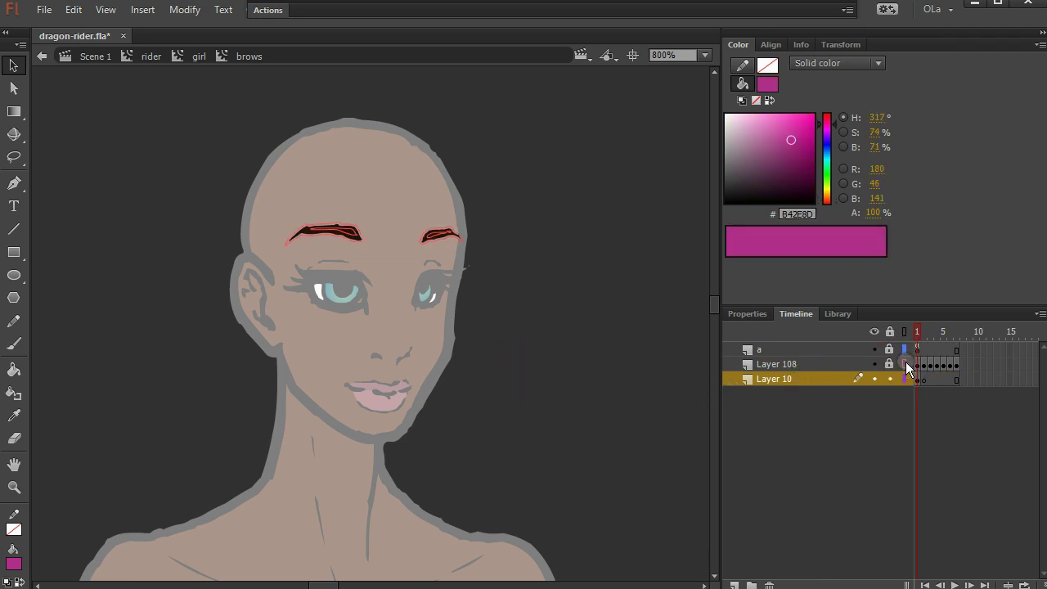
click(792, 379)
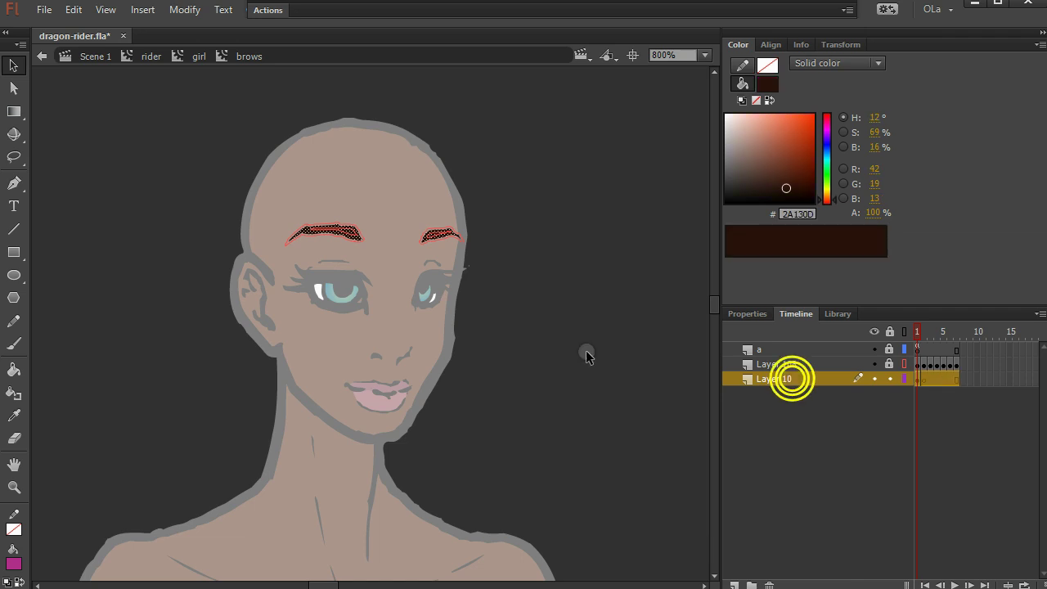
click(394, 265)
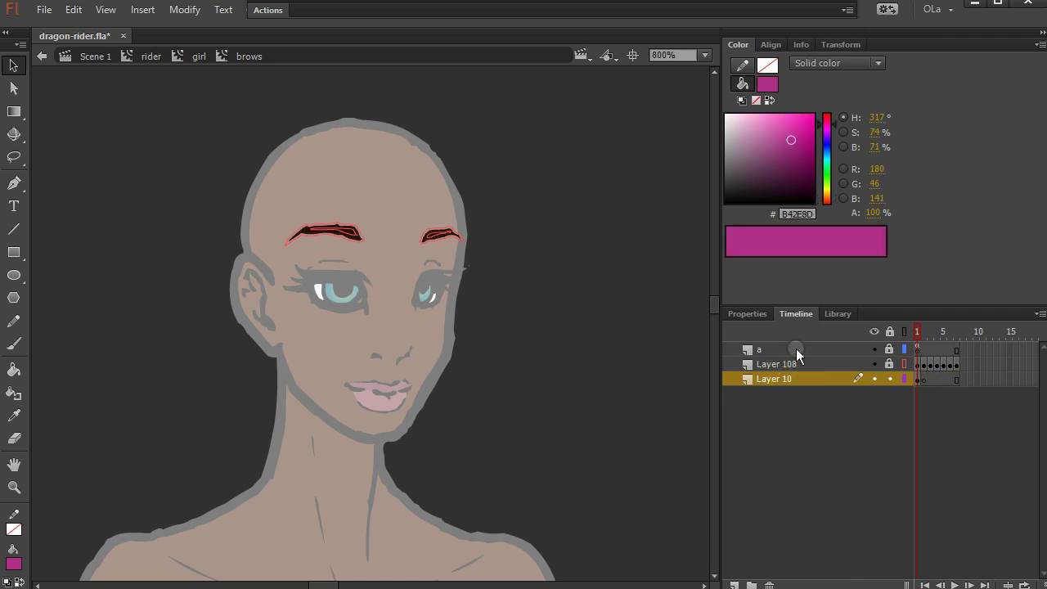
click(904, 364)
- Leave the brows symbol and open the lips symbol
double_click(432, 328)
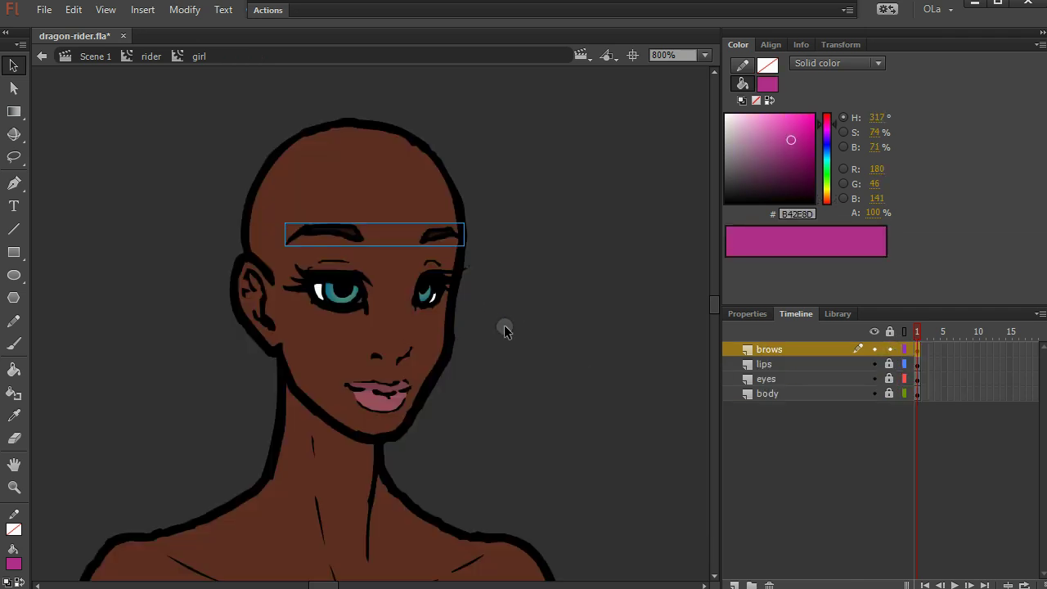
click(502, 328)
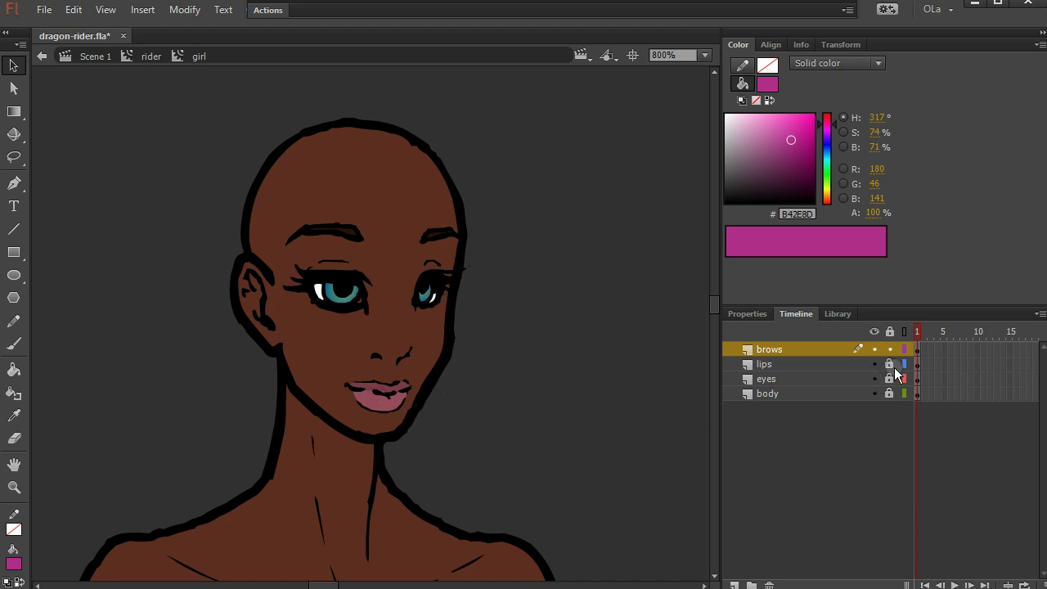
double_click(378, 396)
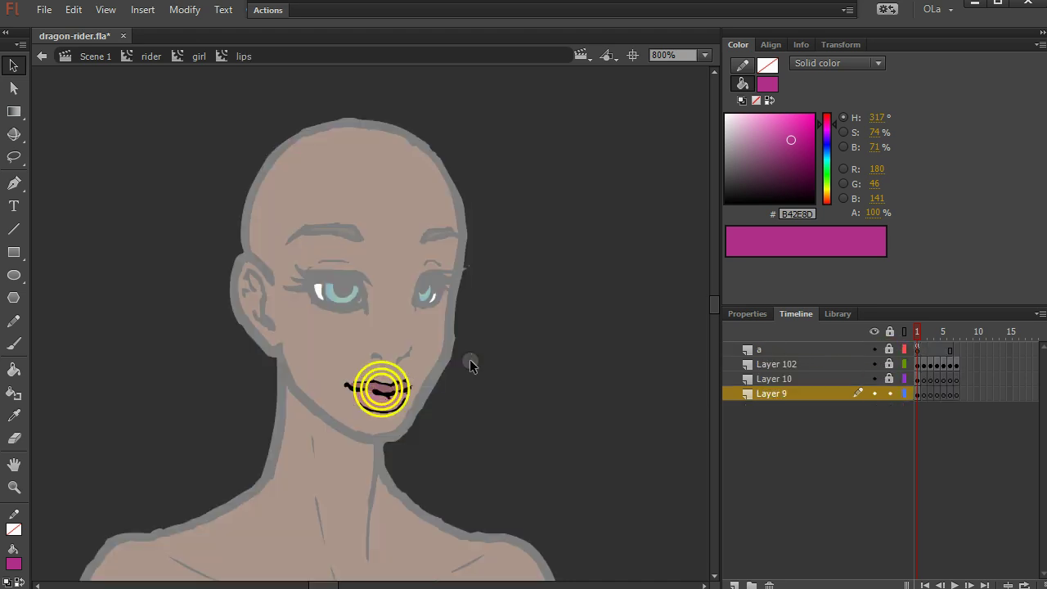
click(497, 345)
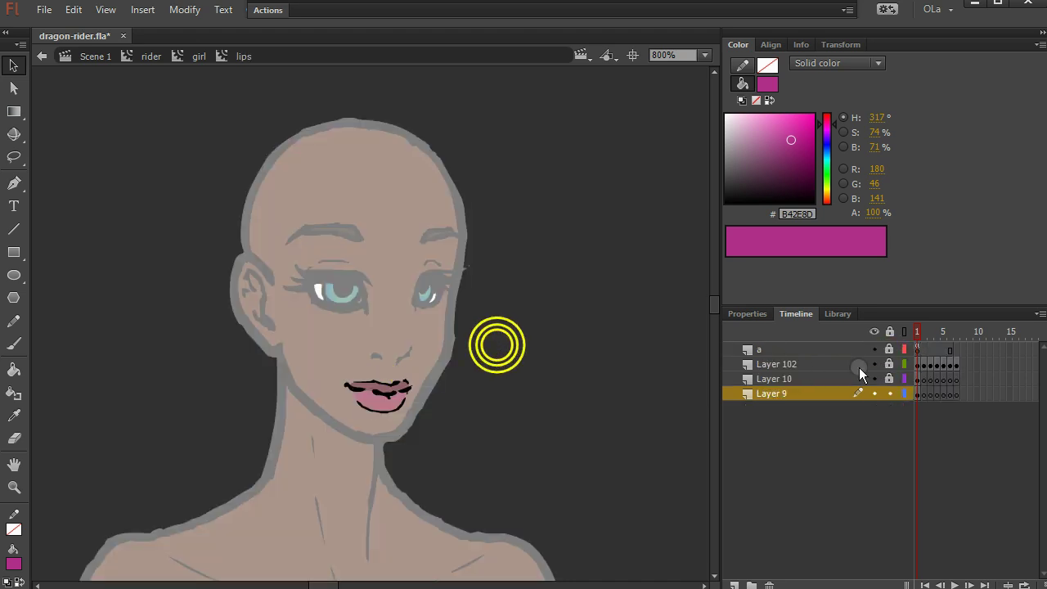
- Inspect the lip fill on Layer 9 and the dark upper-lip shape on Layer 10
click(917, 394)
click(484, 351)
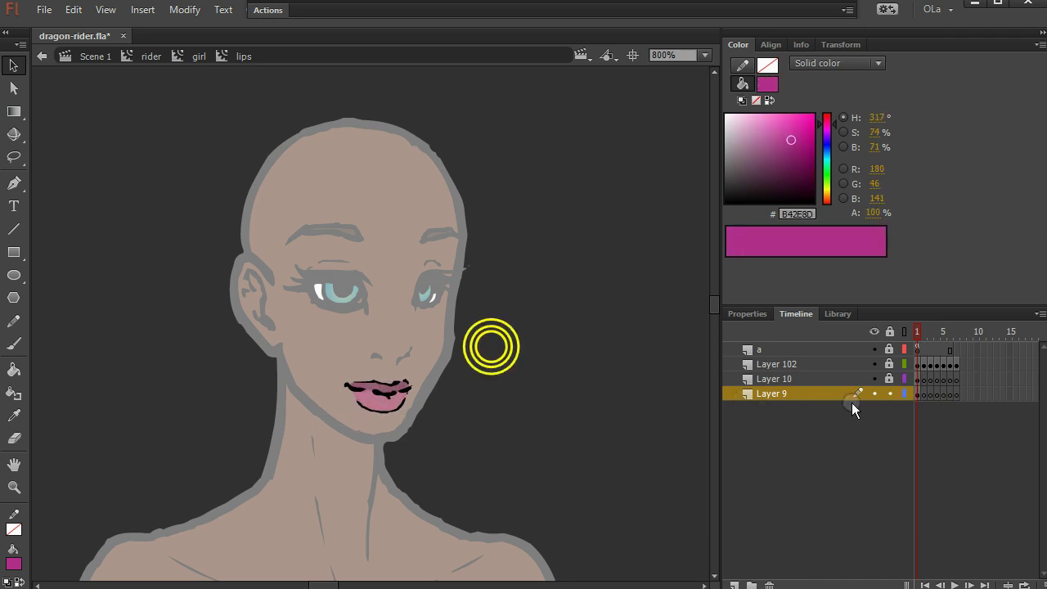
click(859, 380)
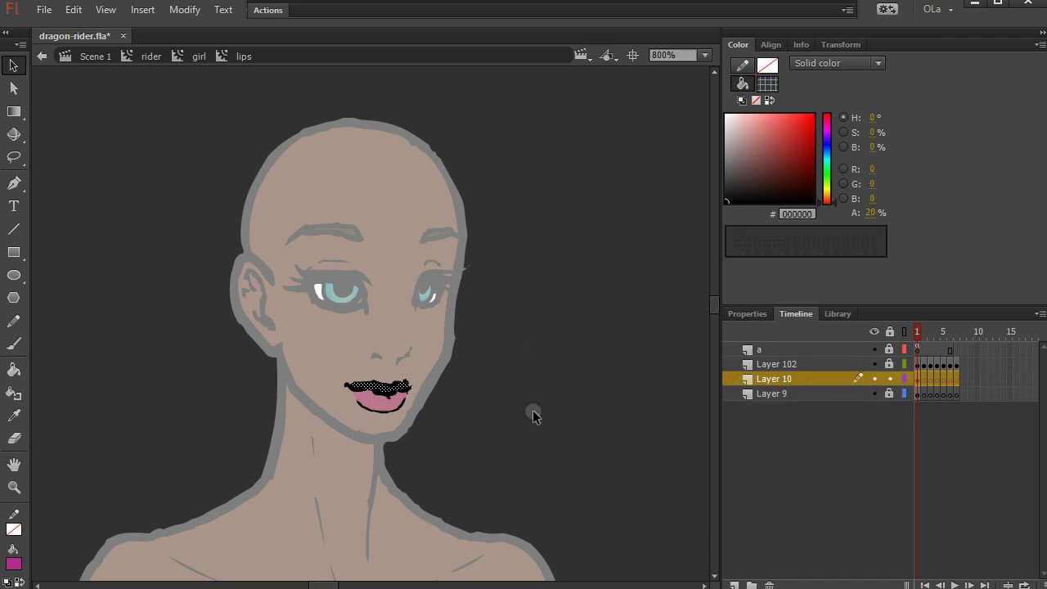
click(483, 421)
click(373, 390)
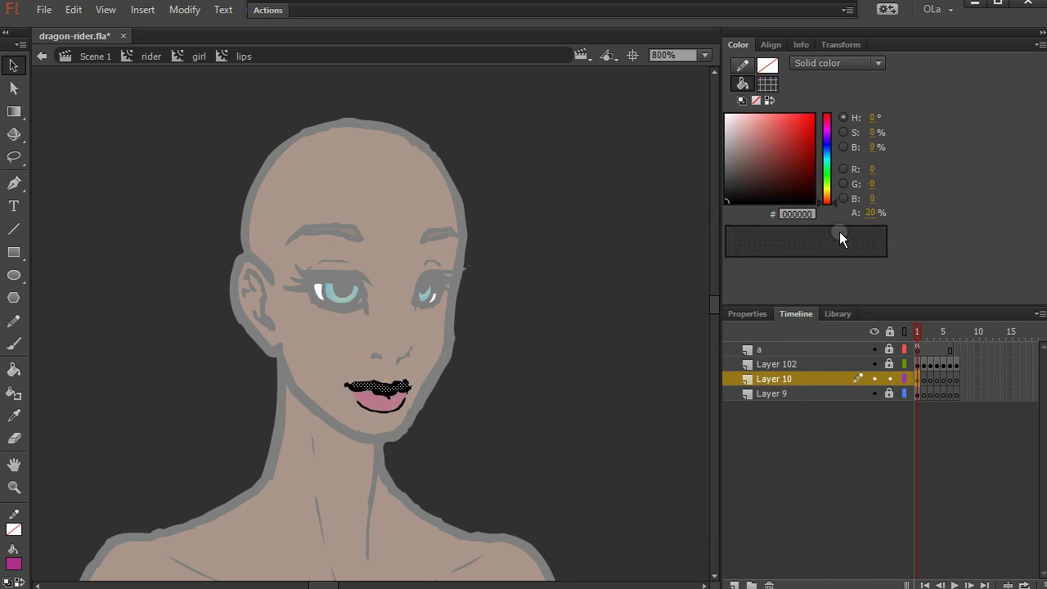
click(542, 347)
click(872, 395)
click(874, 395)
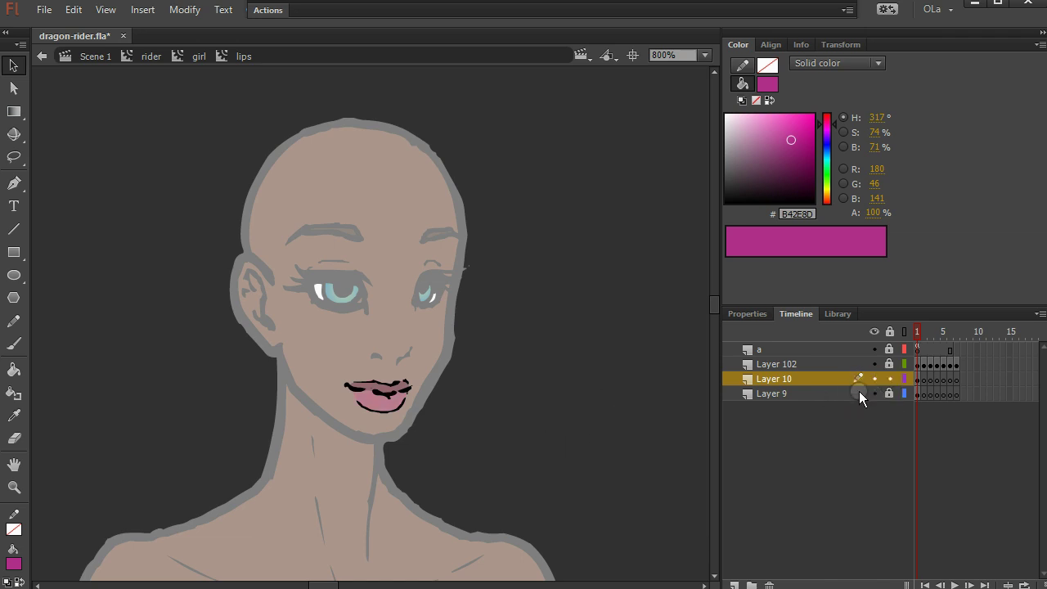
- Lock Layers 10 and 9, preview the lip frames, and return to the girl symbol
click(888, 380)
click(890, 394)
mouse_move(918, 333)
mouse_down()
mouse_move(963, 330)
mouse_move(918, 332)
mouse_up()
double_click(461, 431)
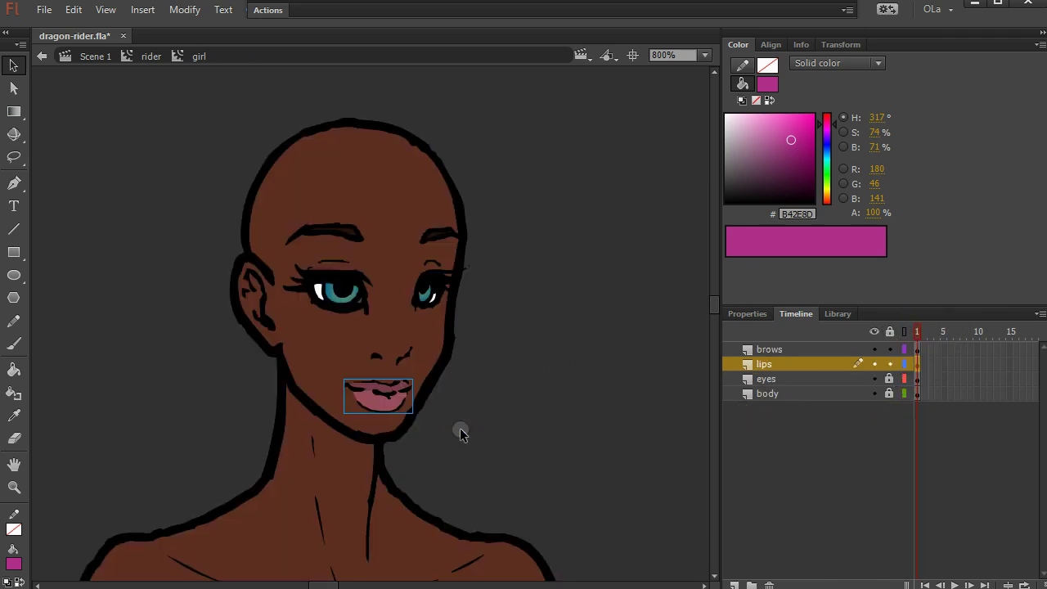
click(513, 380)
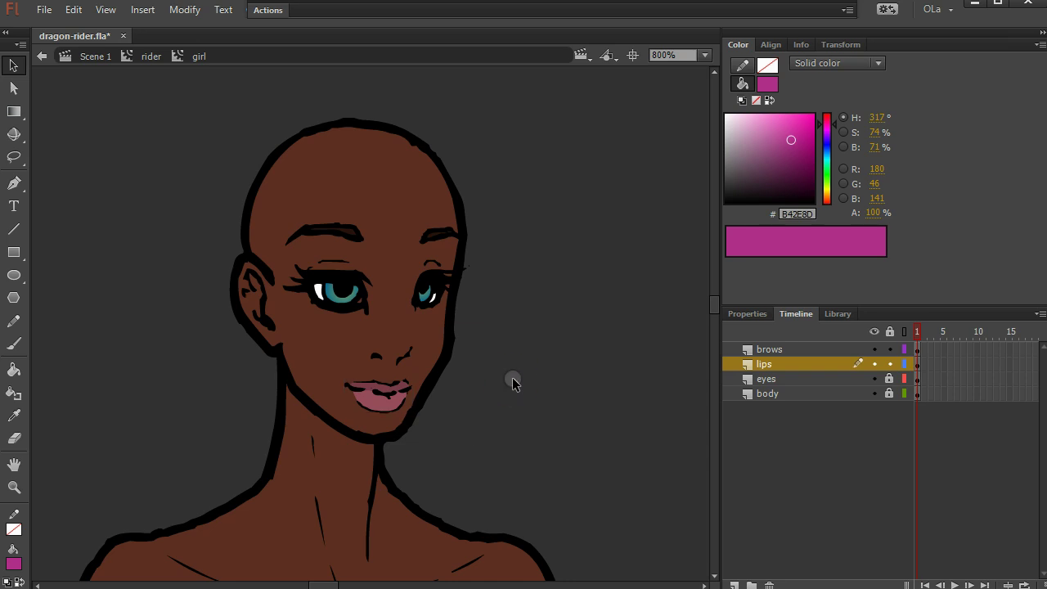
- Zoom back to 100%, return to the rider symbol, and lock the girl layer
key(ctrl+minus)
key(ctrl+minus)
key(ctrl+minus)
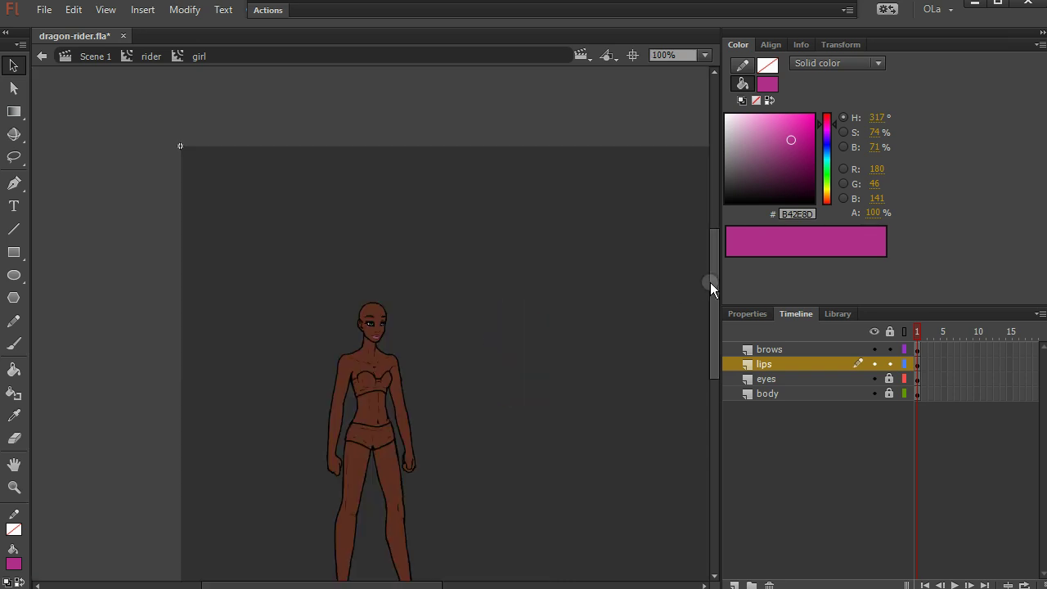
scroll(710, 282, down, 3)
double_click(561, 263)
click(584, 356)
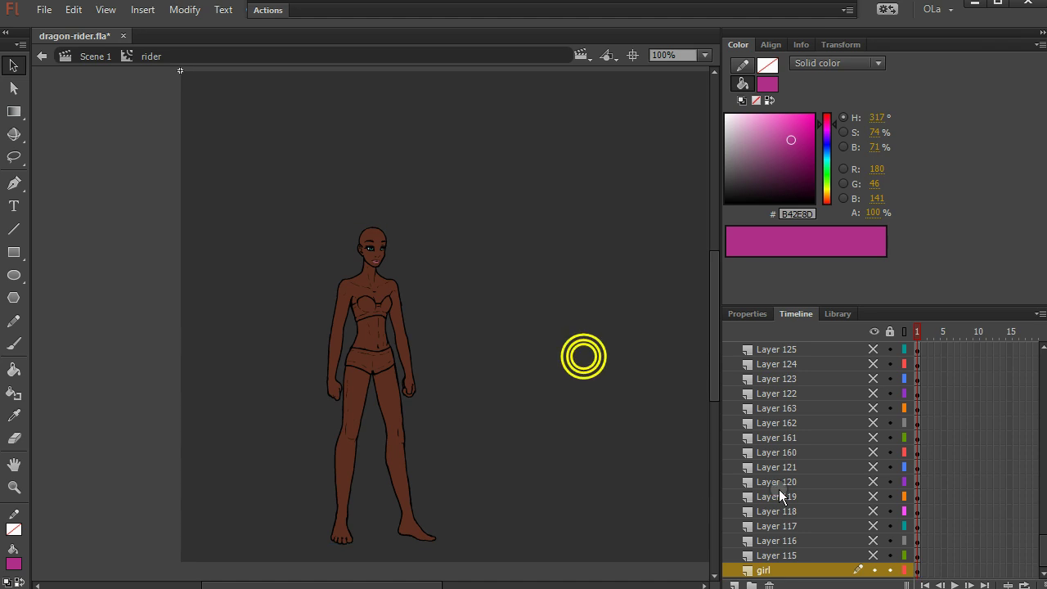
click(889, 570)
- Unhide hair Layers 115–120 and 160 to show the curly black hair
click(873, 555)
click(874, 540)
click(876, 526)
click(873, 511)
click(875, 495)
click(874, 482)
click(874, 452)
scroll(711, 359, up, 1)
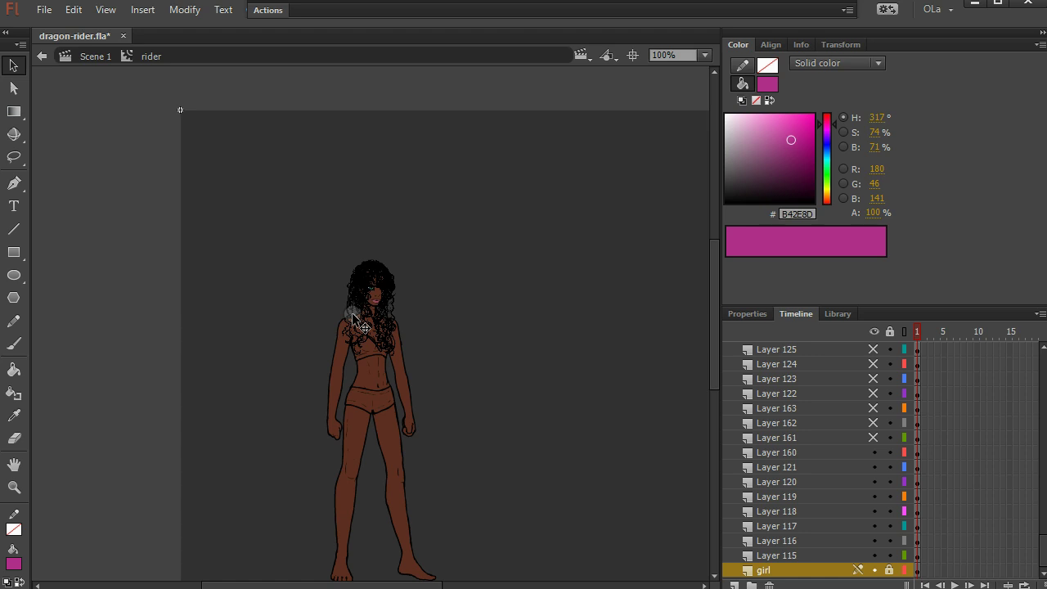
drag(363, 584, 410, 584)
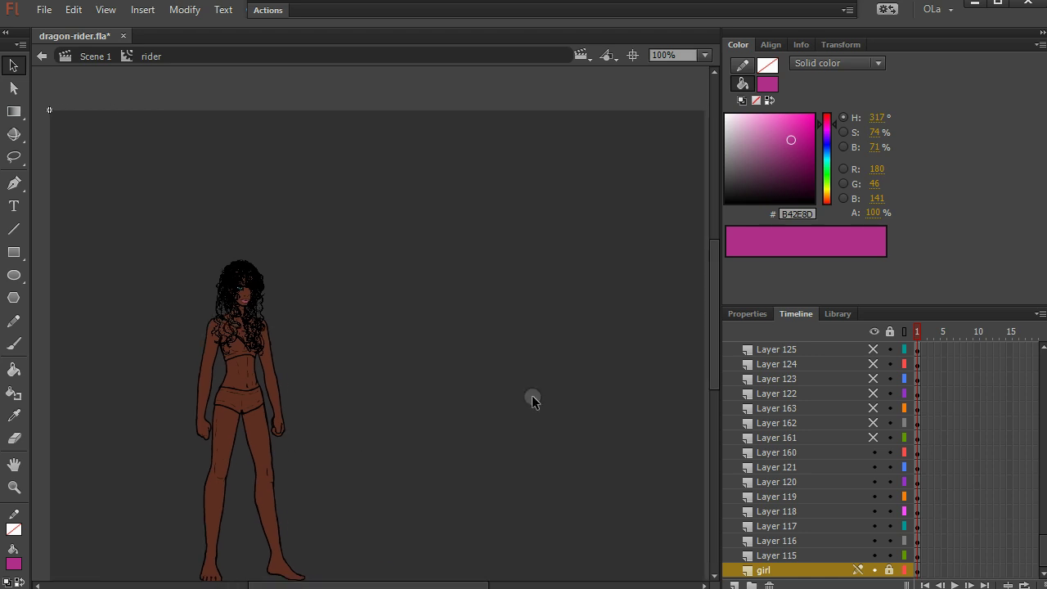
drag(719, 259, 718, 271)
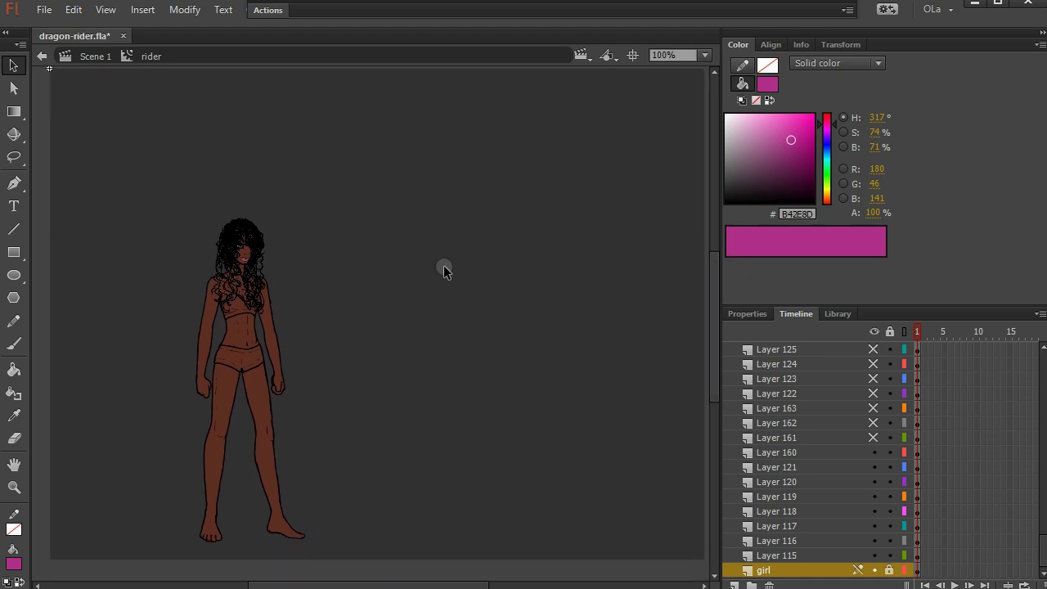